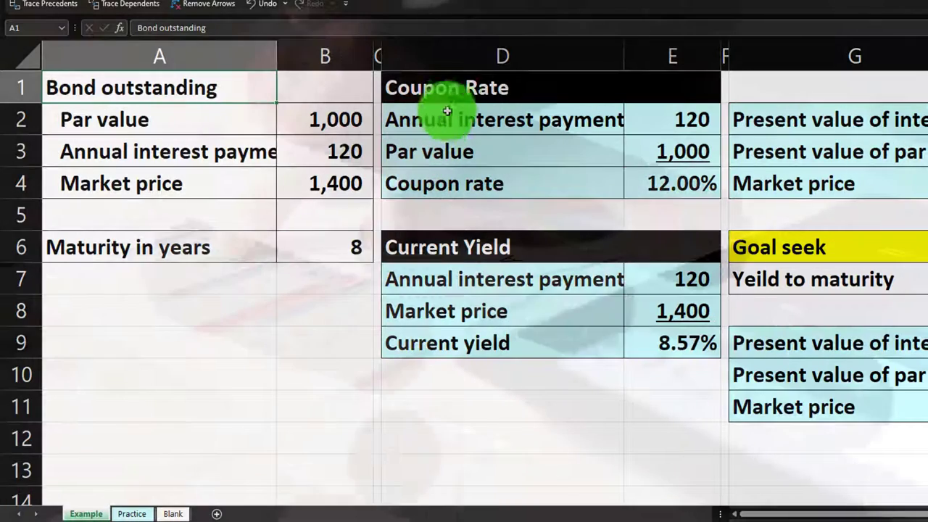
Review the bond calculations on the Example sheet and the layout on the Practice sheet, ending on the Blank sheet
{"action": "left_click", "coordinate": [441, 85]}
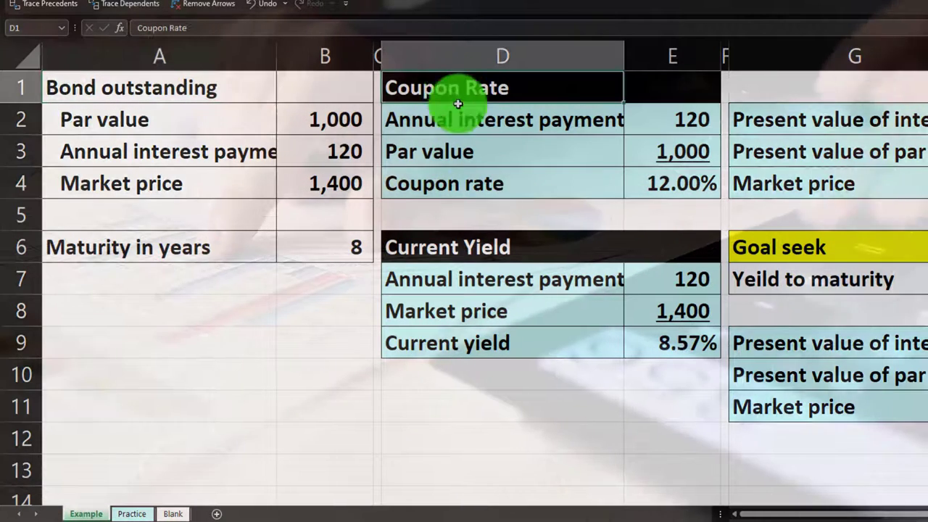
{"action": "left_click", "coordinate": [482, 249]}
{"action": "left_click", "coordinate": [799, 184]}
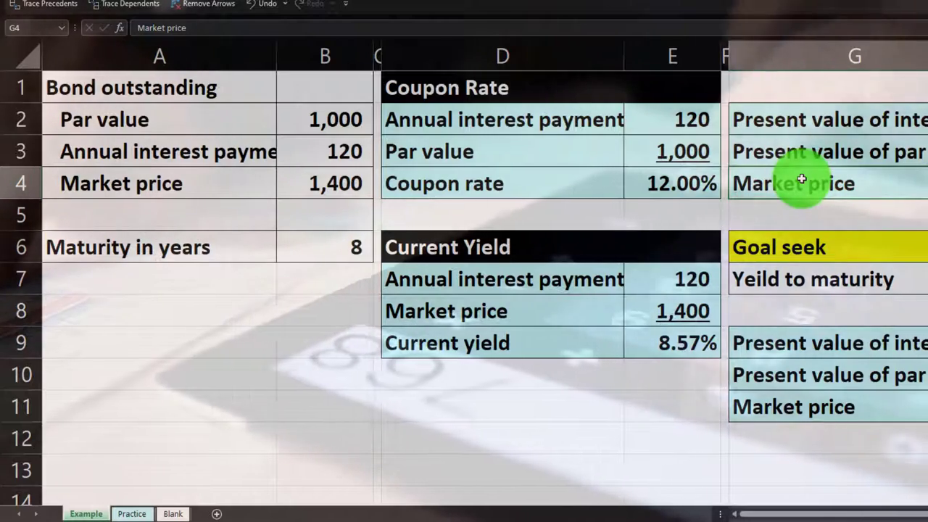
{"action": "left_click", "coordinate": [133, 513]}
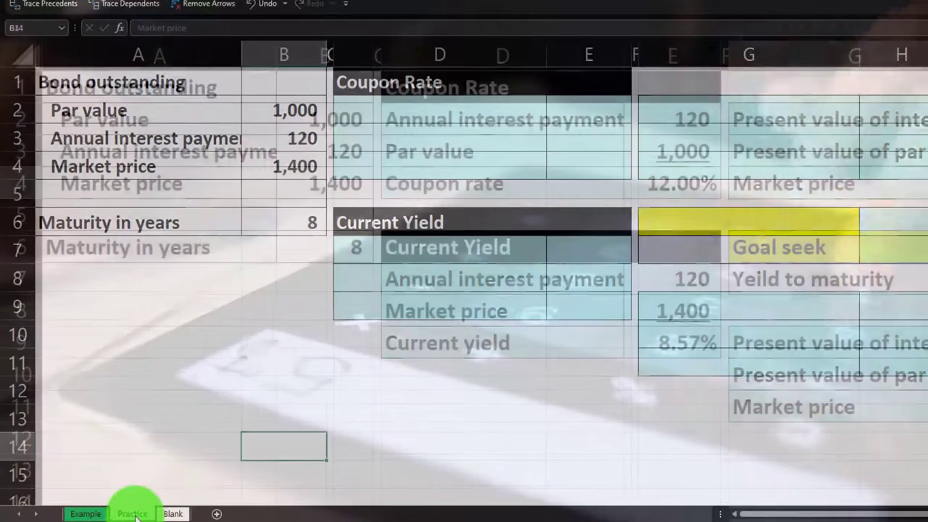
{"action": "left_click", "coordinate": [361, 281]}
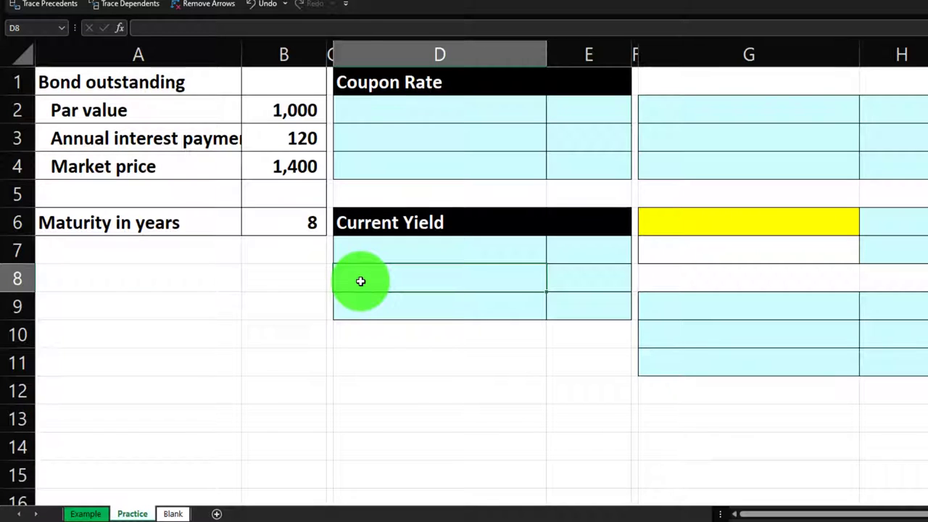
{"action": "left_click", "coordinate": [172, 513]}
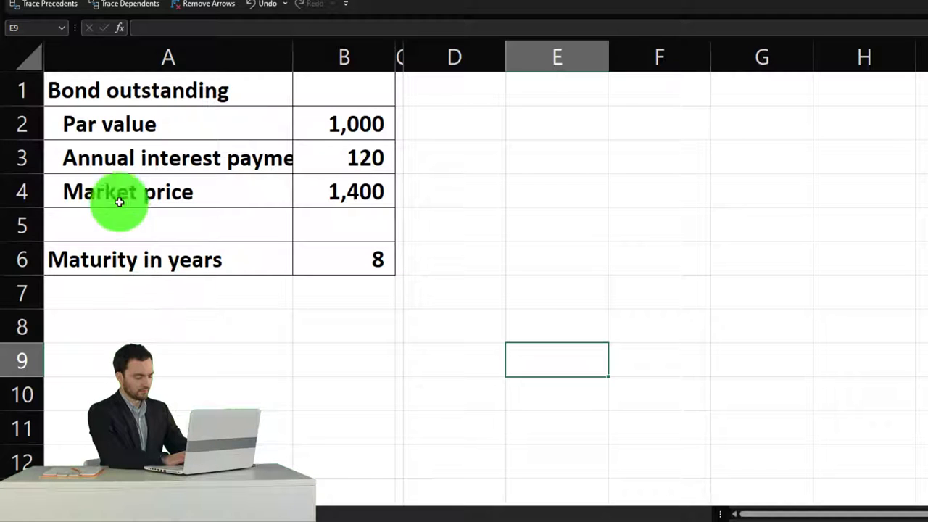
{"action": "left_click", "coordinate": [33, 60]}
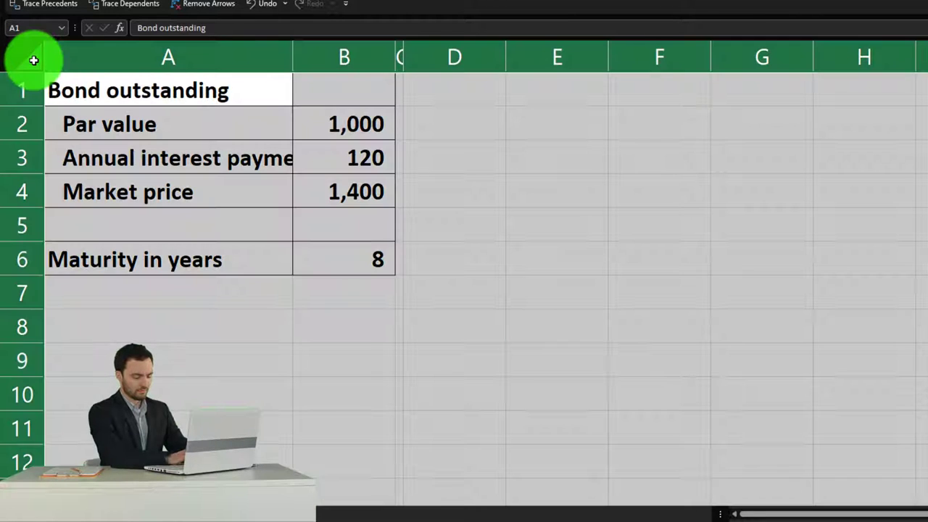
{"action": "right_click", "coordinate": [496, 171]}
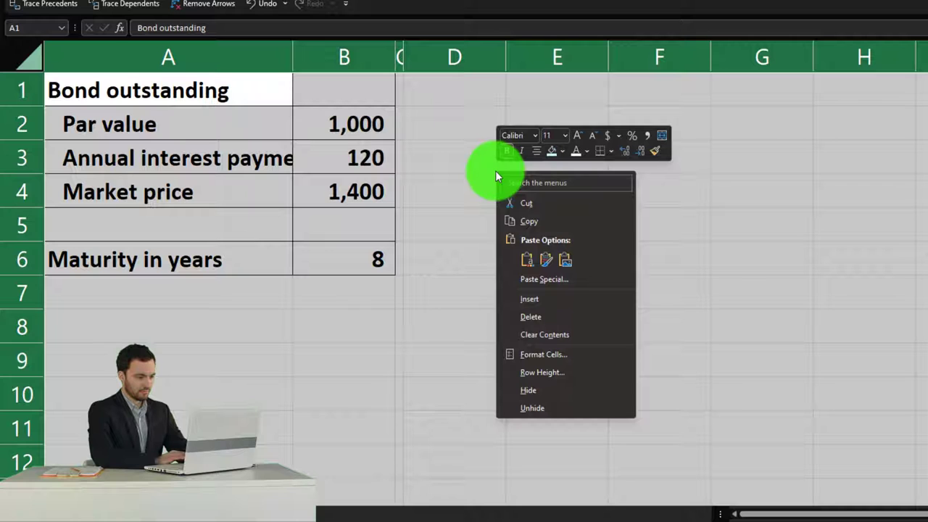
{"action": "left_click", "coordinate": [536, 354]}
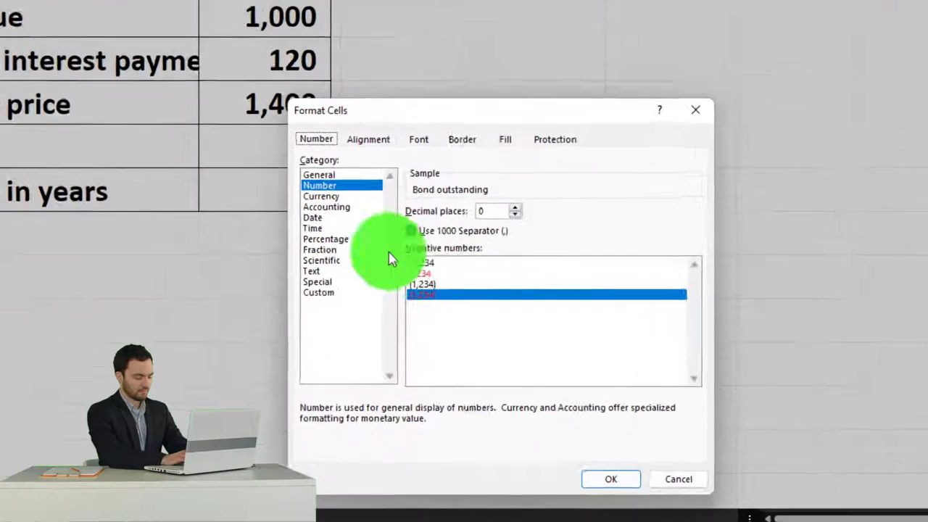
{"action": "left_click", "coordinate": [322, 197]}
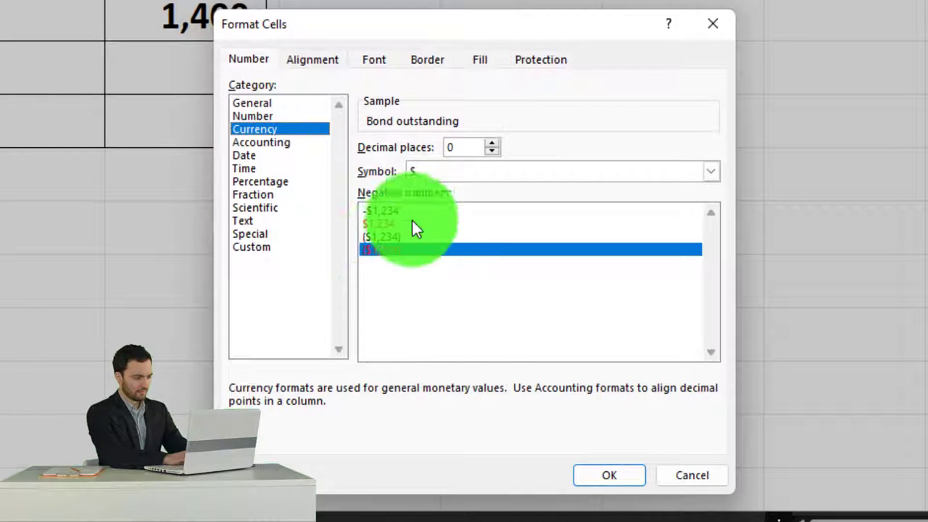
{"action": "left_click", "coordinate": [493, 172]}
{"action": "left_click", "coordinate": [490, 190]}
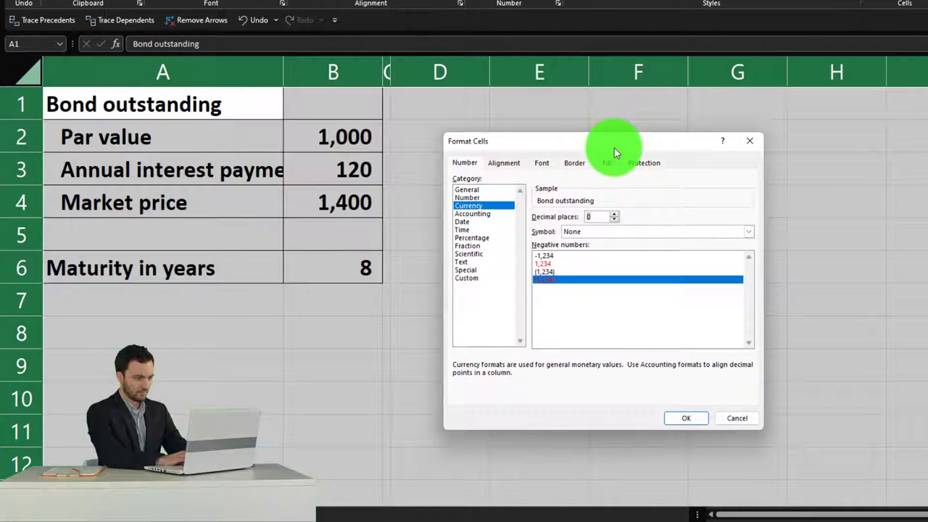
{"action": "left_click", "coordinate": [744, 144]}
Review the bond data in columns A and B: par value, annual interest payment, market price and maturity in years
{"action": "left_click", "coordinate": [359, 136]}
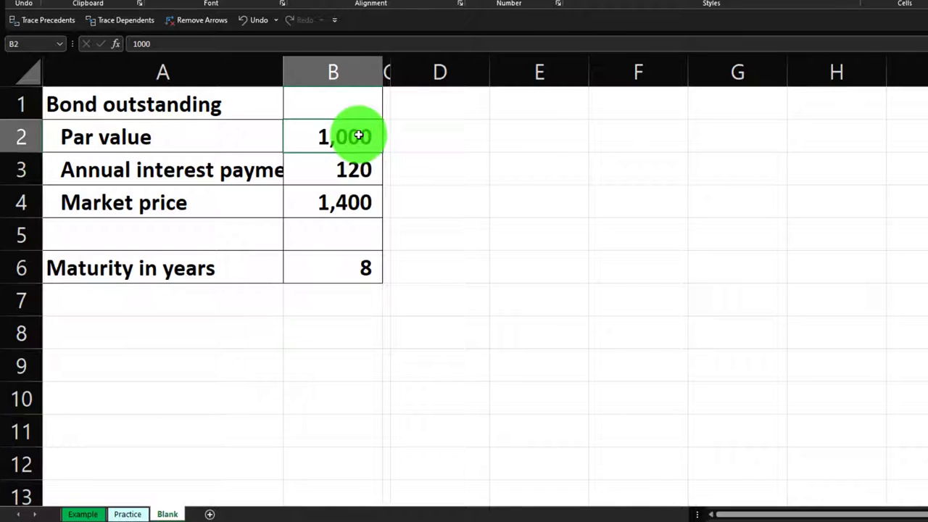
{"action": "left_click", "coordinate": [388, 73]}
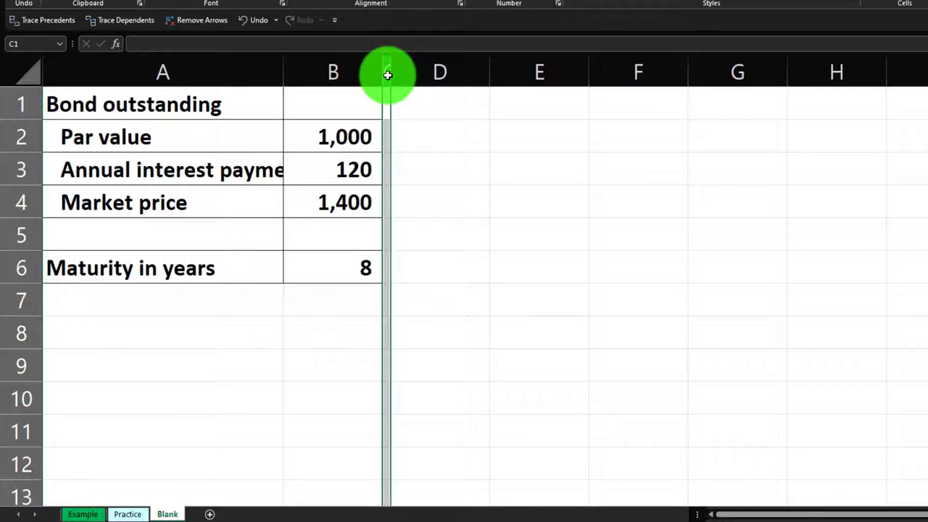
{"action": "left_click", "coordinate": [269, 102]}
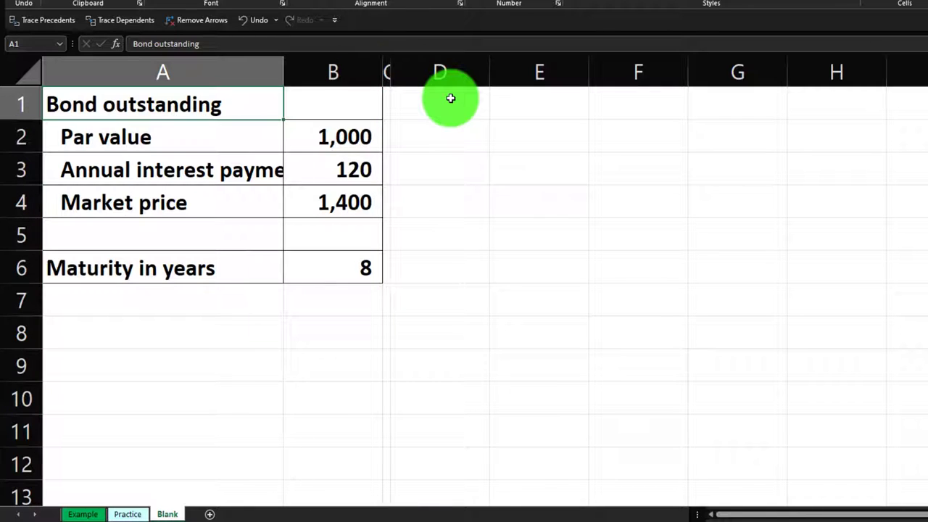
{"action": "key", "text": "Down"}
{"action": "key", "text": "Right"}
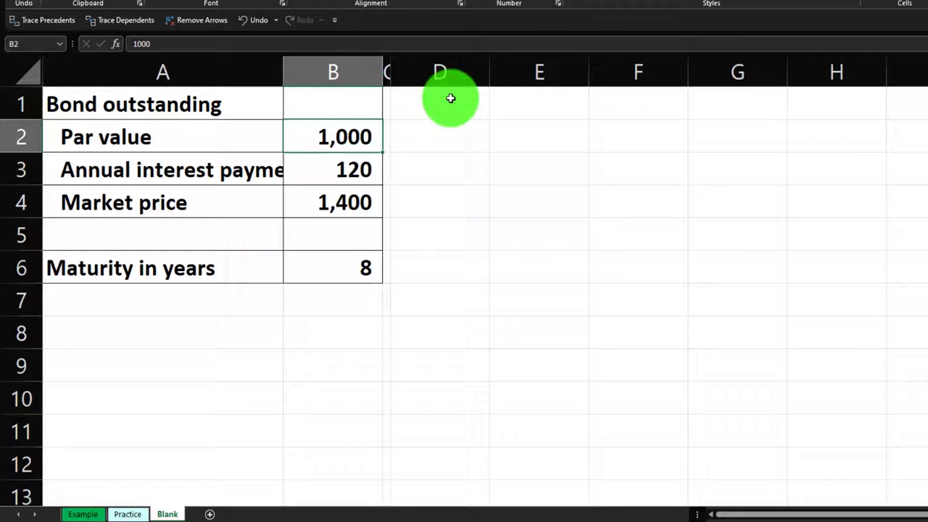
{"action": "key", "text": "Down"}
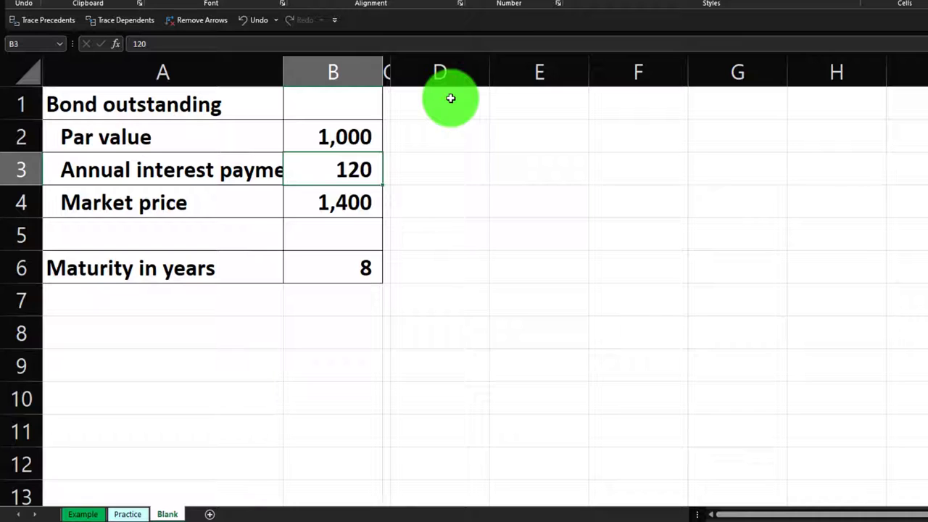
{"action": "key", "text": "Down"}
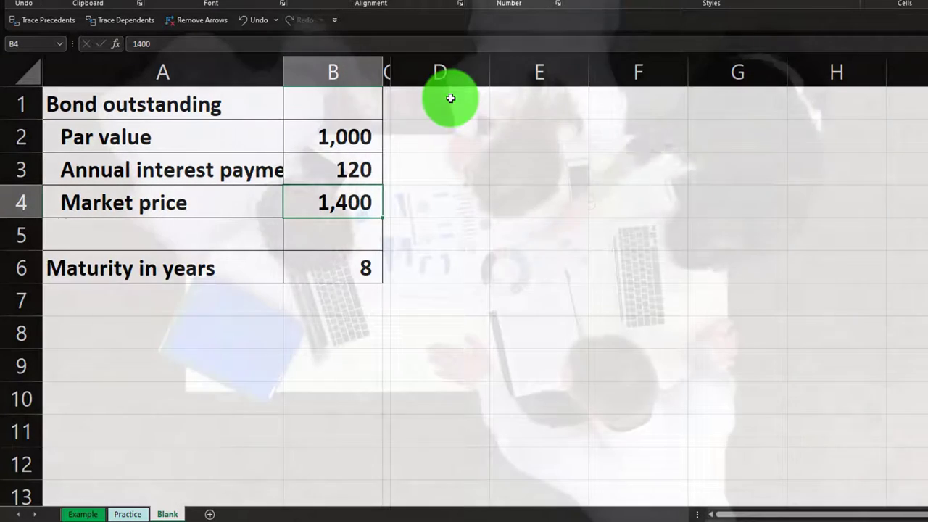
{"action": "key", "text": "Down"}
{"action": "key", "text": "Down"}
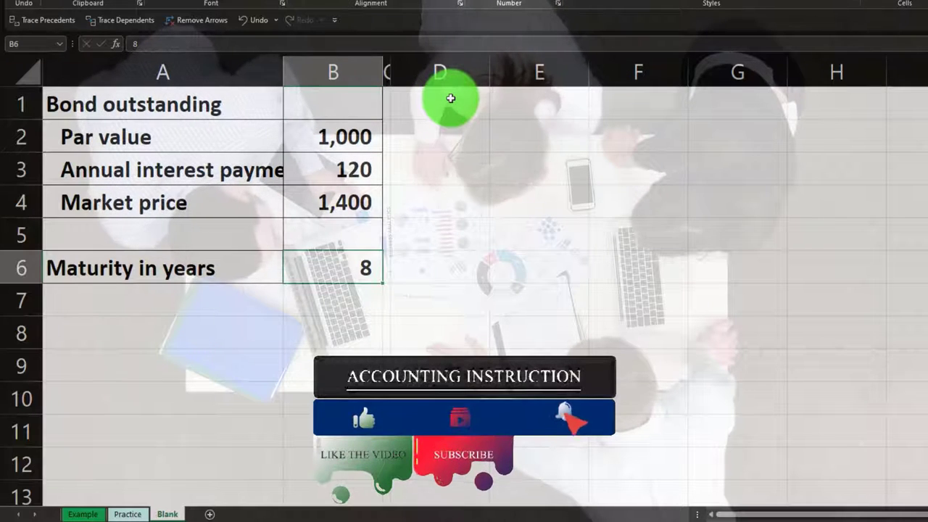
Enter the heading "Coupon Rate" in cell D1 and widen column D to hold it
{"action": "key", "text": "Right"}
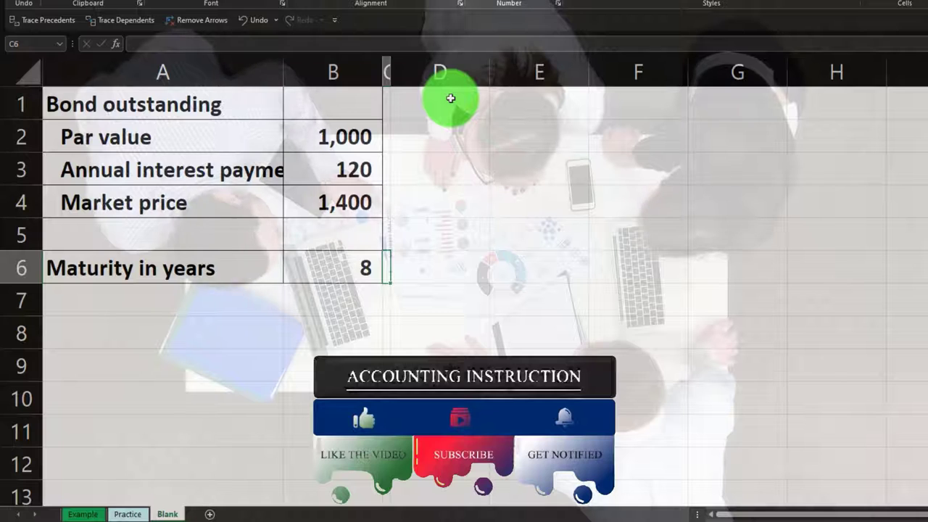
{"action": "key", "text": "Right"}
{"action": "key", "text": "Up"}
{"action": "key", "text": "Up"}
{"action": "key", "text": "Up"}
{"action": "key", "text": "Up"}
{"action": "key", "text": "Up"}
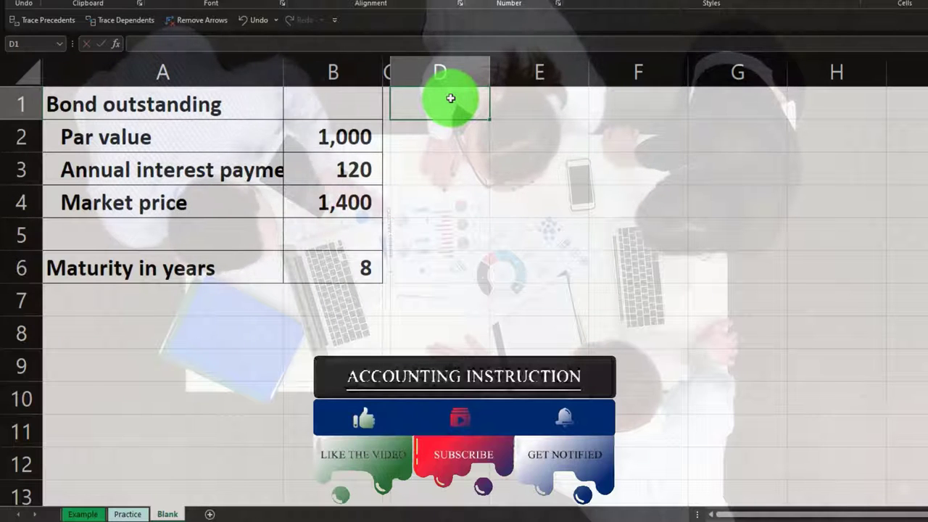
{"action": "type", "text": "Coupon Rate"}
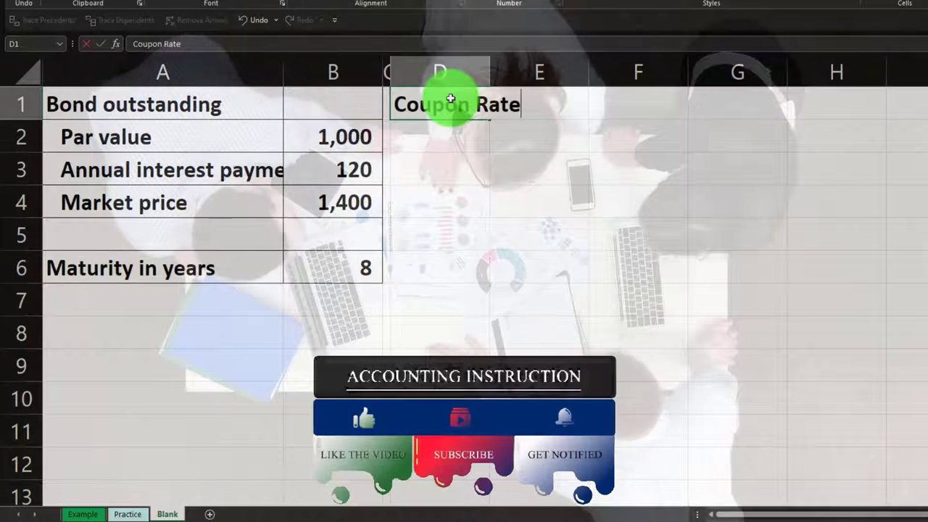
{"action": "key", "text": "Return"}
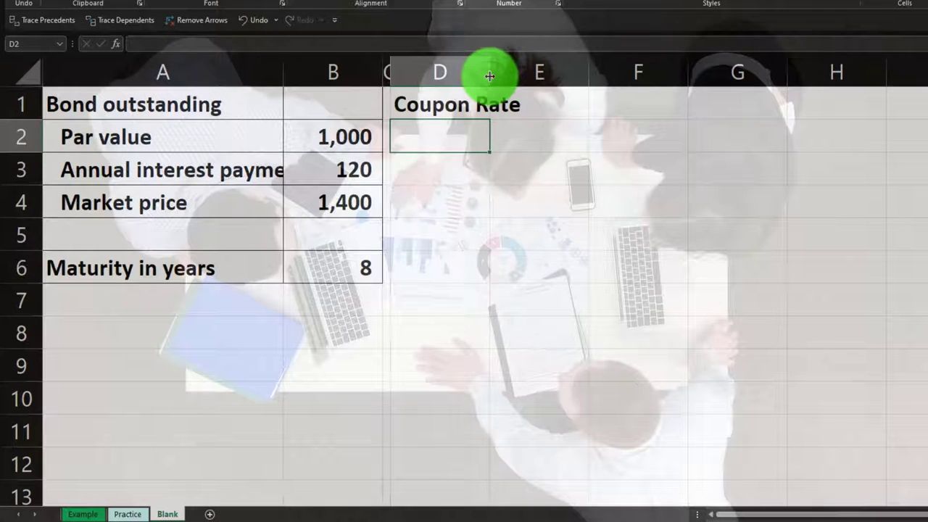
{"action": "left_click_drag", "start_coordinate": [490, 75], "coordinate": [539, 74]}
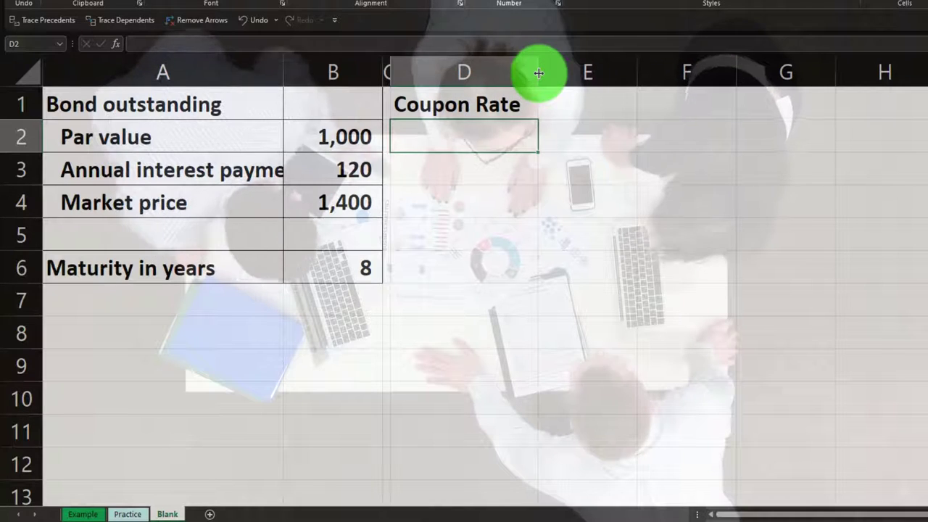
Format the heading cells D1:E1 with a black fill and white font
{"action": "left_click_drag", "start_coordinate": [498, 103], "coordinate": [548, 102]}
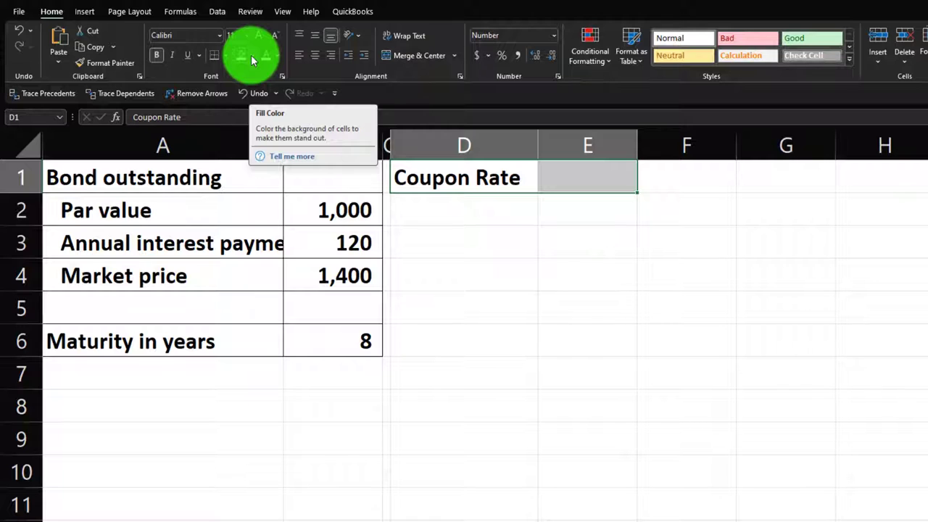
{"action": "left_click", "coordinate": [251, 56]}
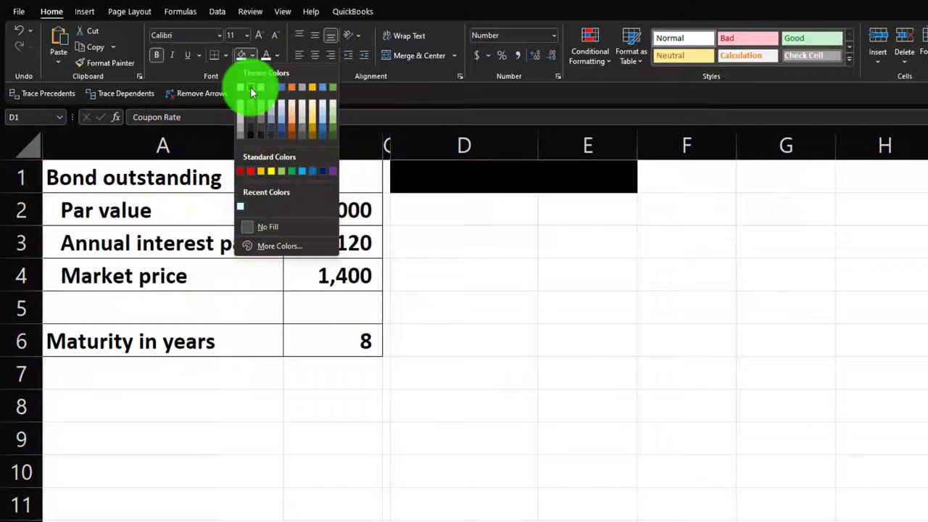
{"action": "left_click", "coordinate": [250, 87]}
{"action": "left_click", "coordinate": [265, 58]}
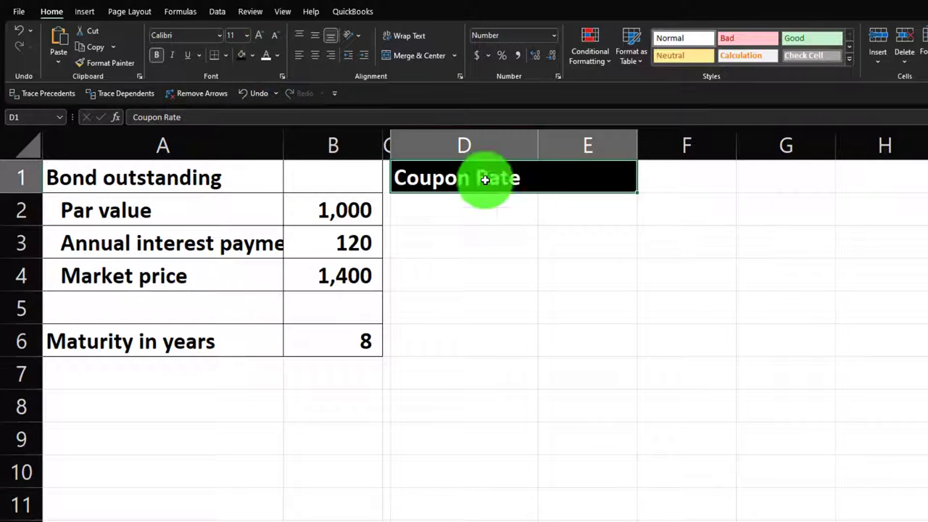
Link cell D2 to the annual interest payment label in A3 and fit column D to the label's width
{"action": "left_click", "coordinate": [525, 200]}
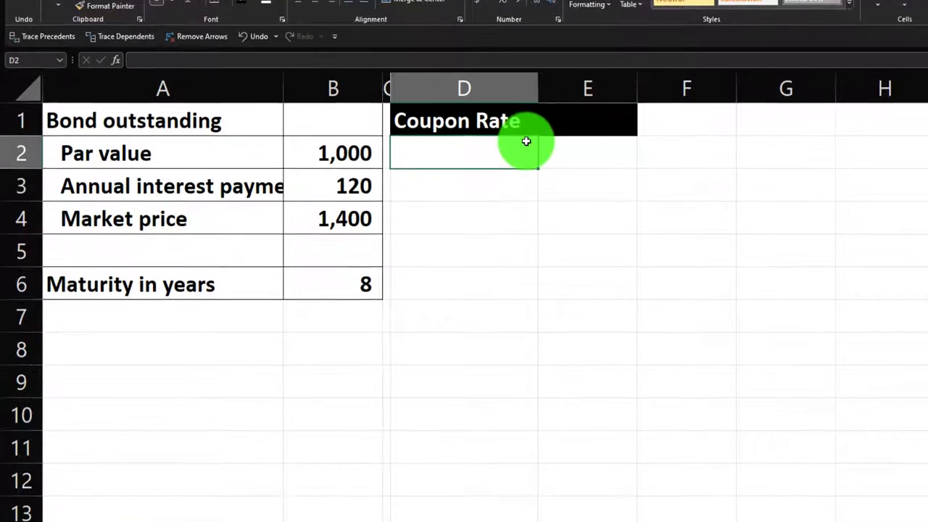
{"action": "type", "text": "="}
{"action": "key", "text": "Left"}
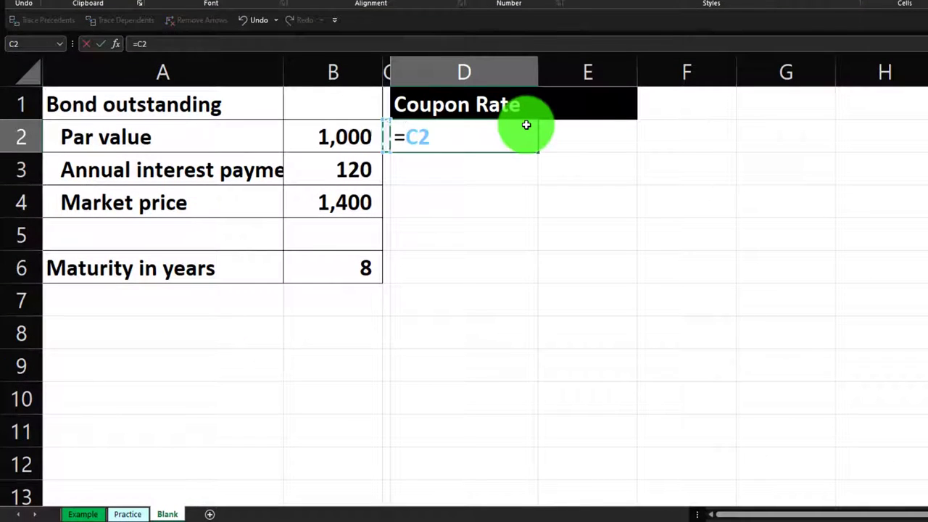
{"action": "key", "text": "Left"}
{"action": "key", "text": "Left"}
{"action": "key", "text": "Down"}
{"action": "key", "text": "Tab"}
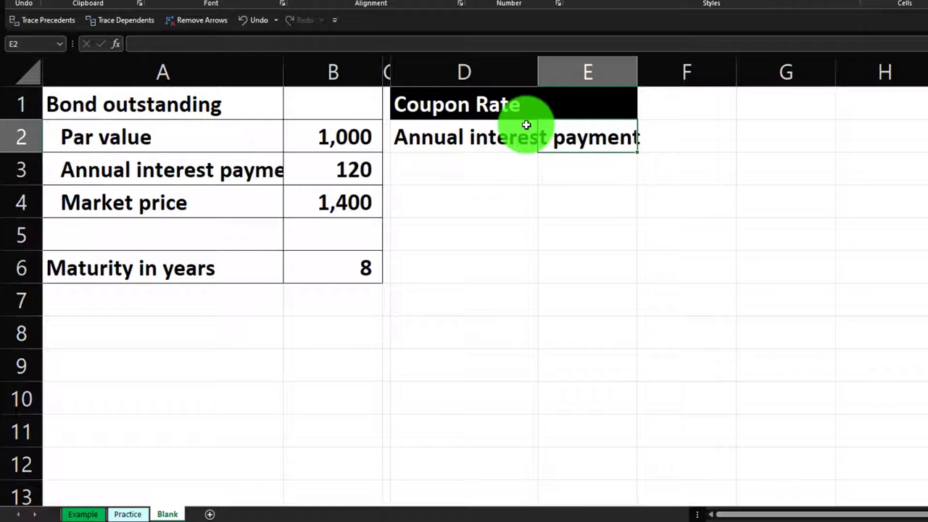
{"action": "double_click", "coordinate": [537, 75]}
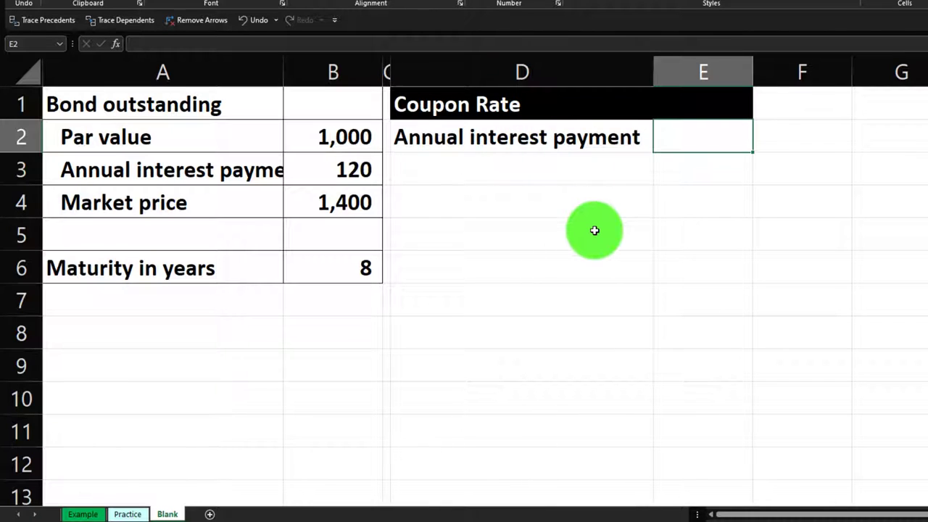
Link cell E2 to the annual interest payment amount with the formula =B3
{"action": "type", "text": "="}
{"action": "key", "text": "Down"}
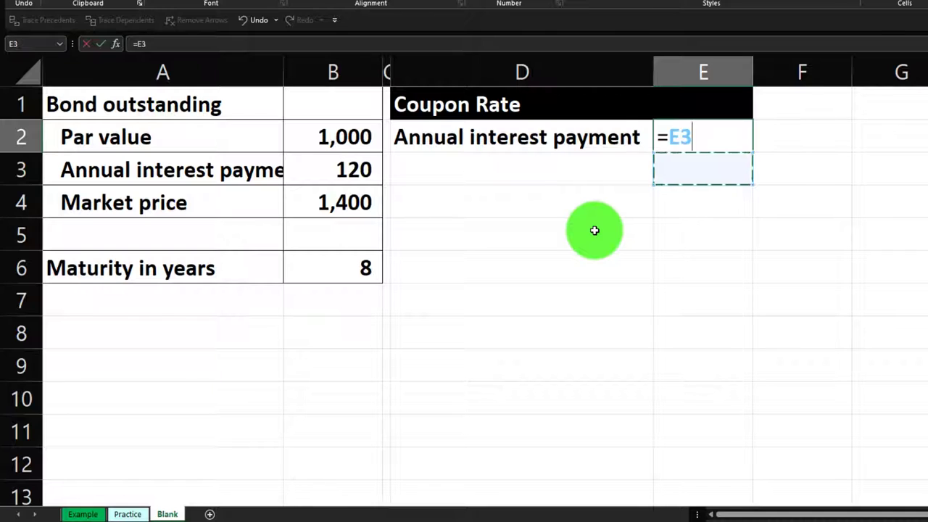
{"action": "key", "text": "Left"}
{"action": "key", "text": "Left"}
{"action": "key", "text": "Left"}
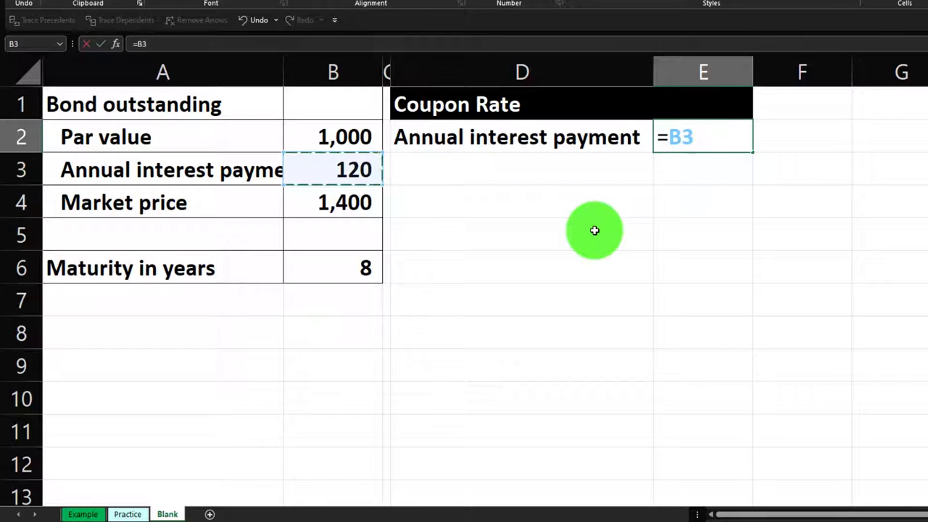
{"action": "key", "text": "Return"}
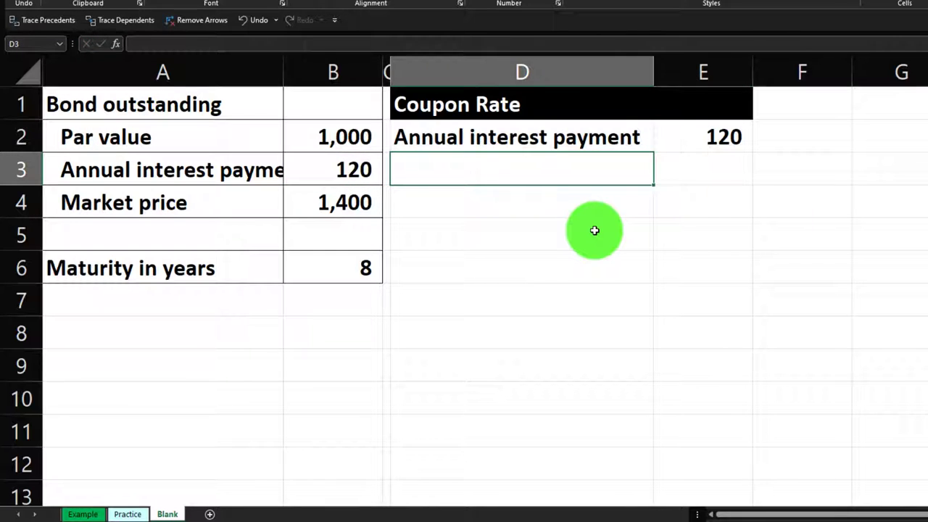
Link cell D3 to the par value label in A2
{"action": "type", "text": "="}
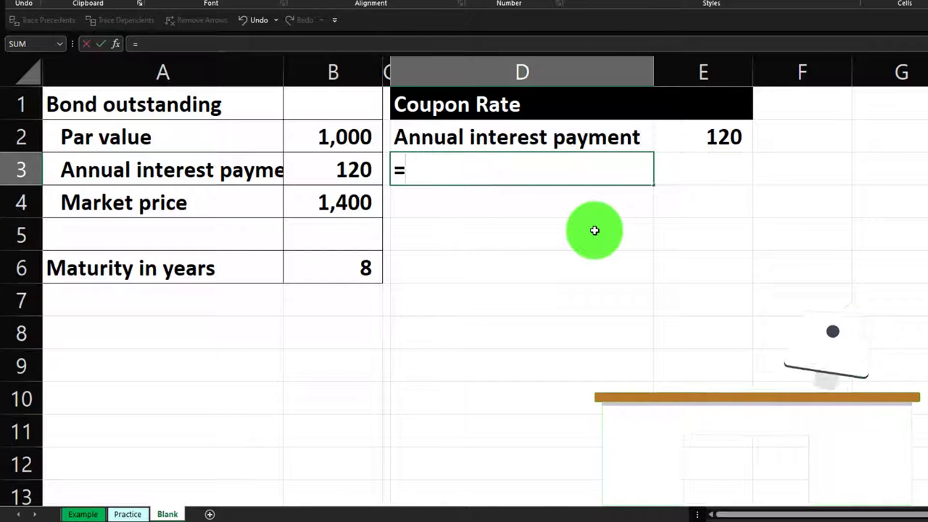
{"action": "key", "text": "Left"}
{"action": "key", "text": "Left"}
{"action": "key", "text": "Left"}
{"action": "key", "text": "Up"}
{"action": "key", "text": "Tab"}
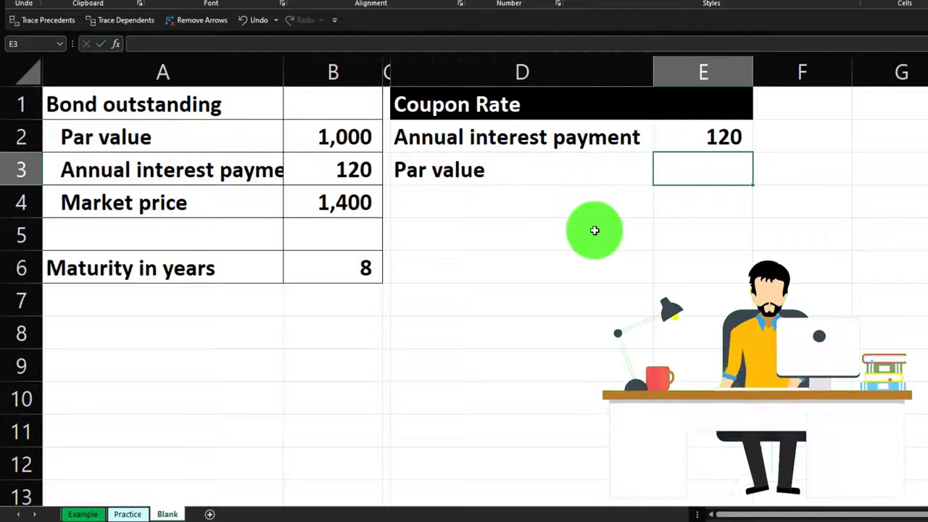
Link cell E3 to the par value amount with the formula =B2
{"action": "type", "text": "="}
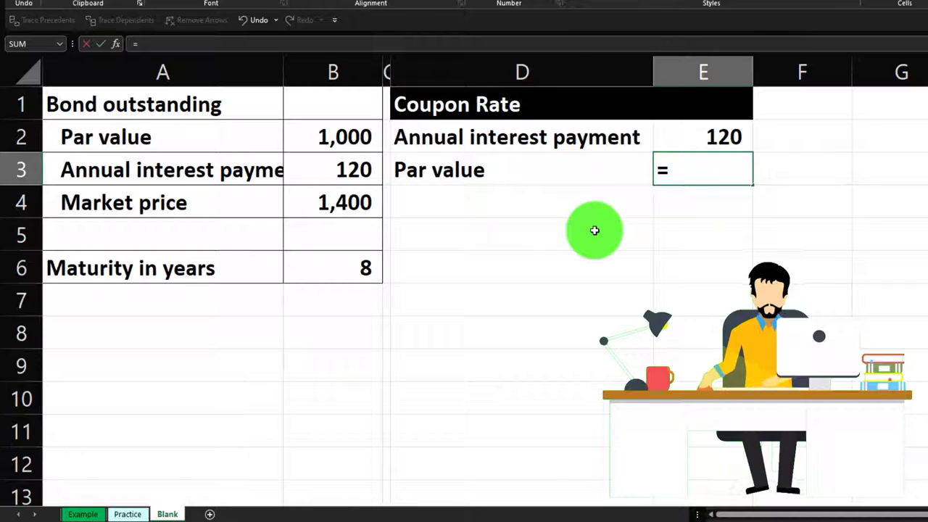
{"action": "key", "text": "Left"}
{"action": "key", "text": "Left"}
{"action": "key", "text": "Left"}
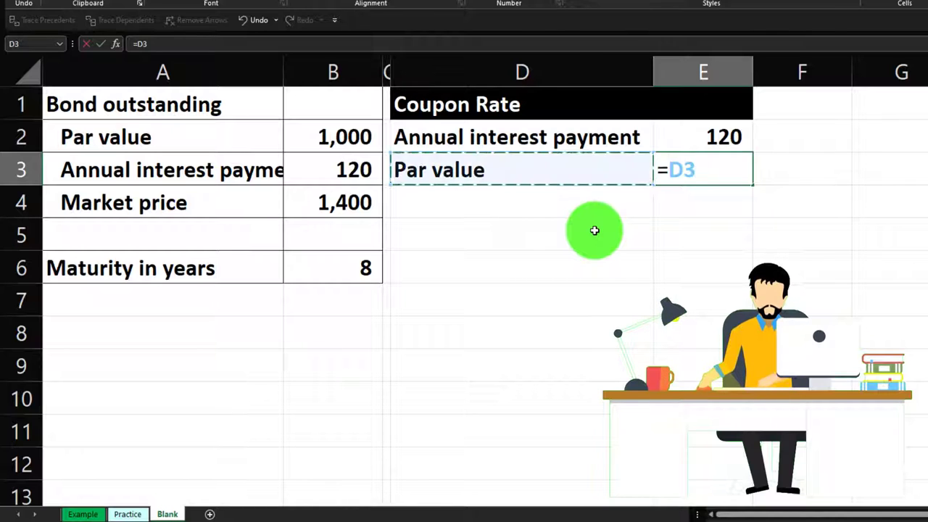
{"action": "key", "text": "Up"}
{"action": "key", "text": "Return"}
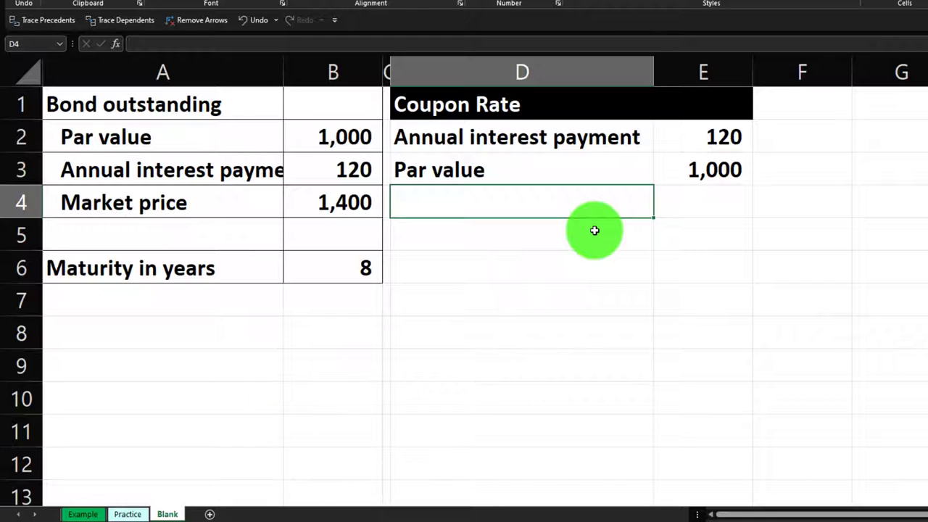
Underline the par value amount in E3 and label cell D4 "Couponrate"
{"action": "key", "text": "Up"}
{"action": "key", "text": "Right"}
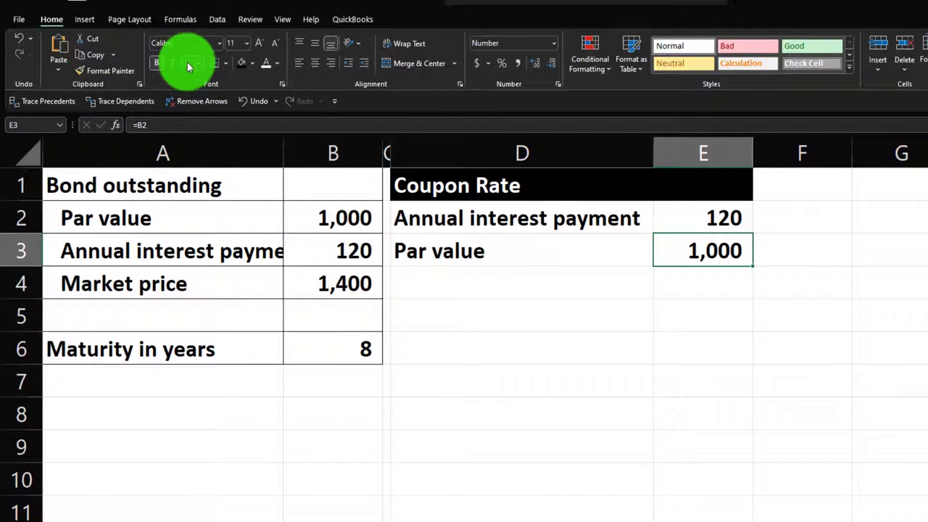
{"action": "key", "text": "Down"}
{"action": "key", "text": "Left"}
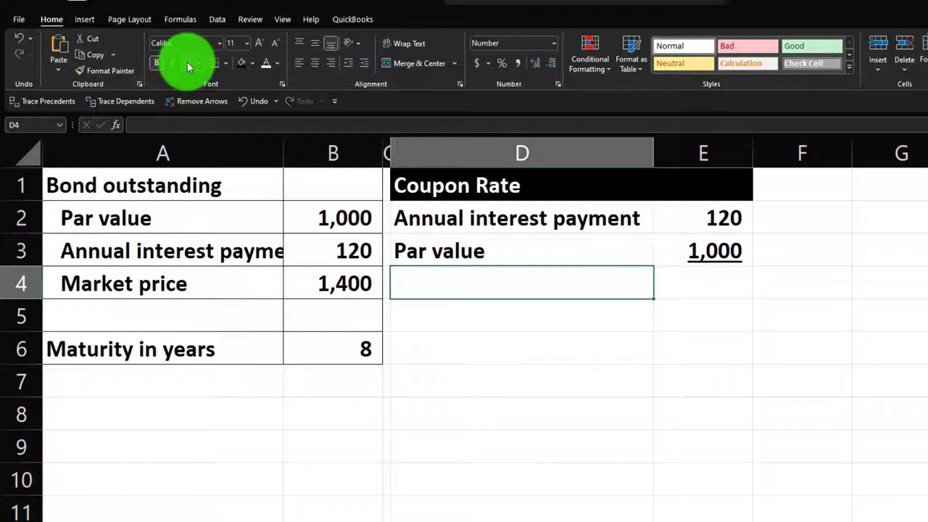
{"action": "type", "text": "Couponrate"}
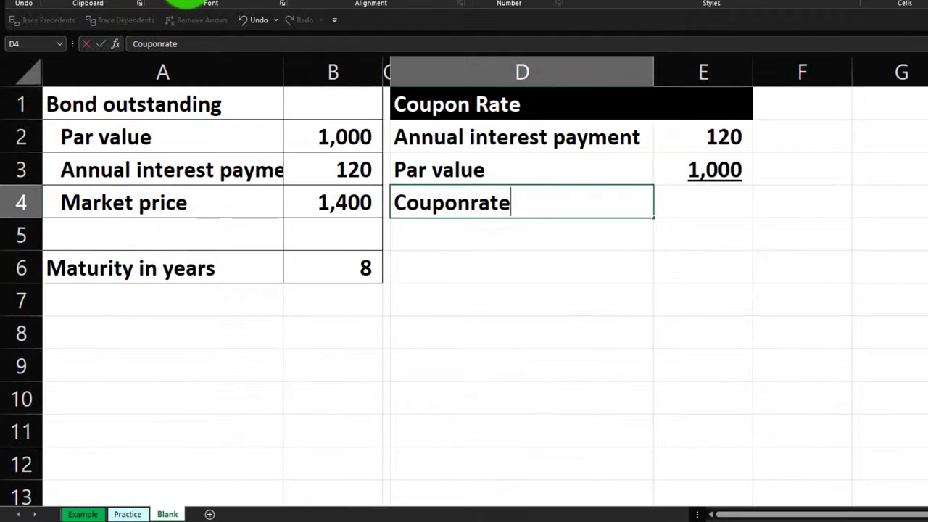
{"action": "key", "text": "Tab"}
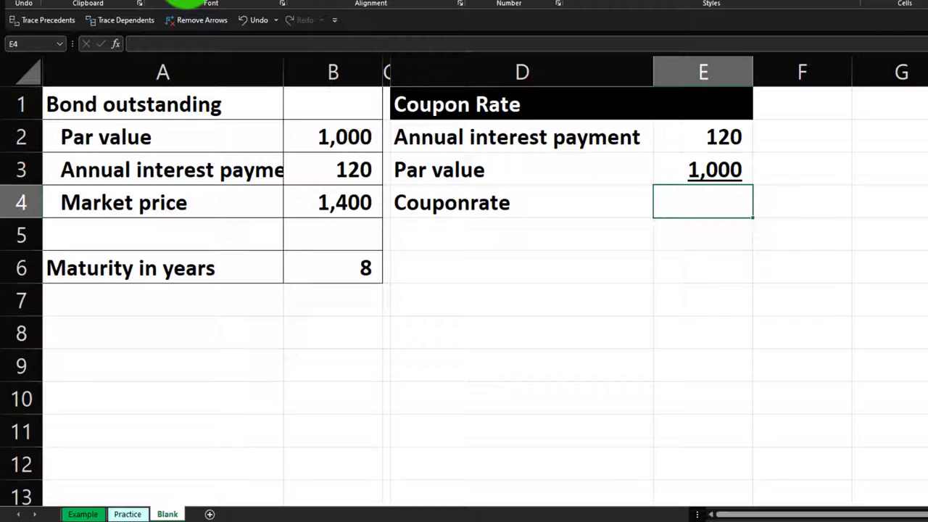
Calculate the coupon rate in cell E4 with the formula =E2/E3
{"action": "type", "text": "="}
{"action": "key", "text": "Up"}
{"action": "key", "text": "Up"}
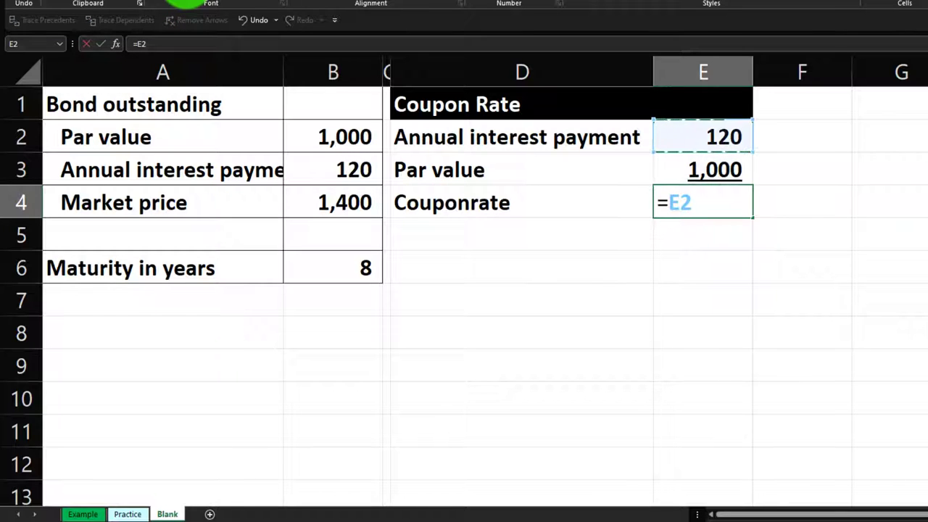
{"action": "type", "text": "/"}
{"action": "key", "text": "Up"}
{"action": "key", "text": "Return"}
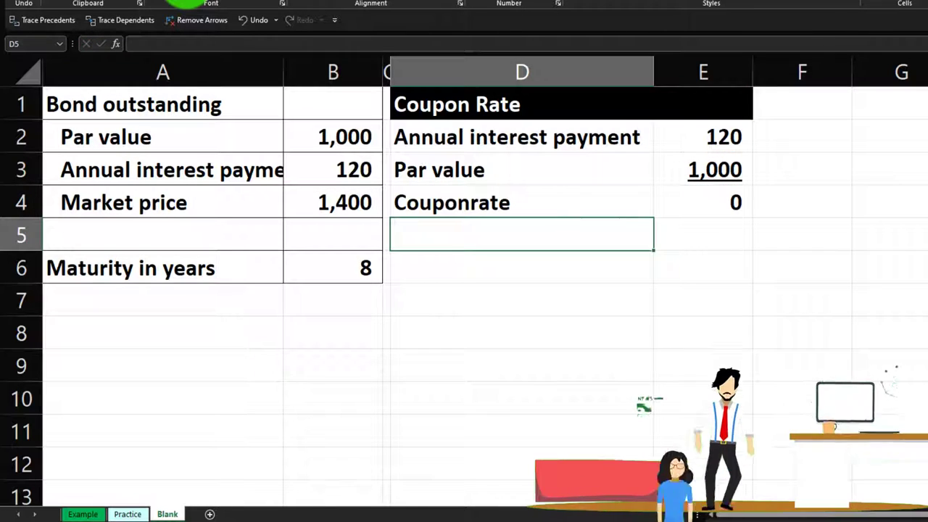
Format the coupon rate in E4 as a percentage with two decimal places
{"action": "left_click", "coordinate": [703, 202]}
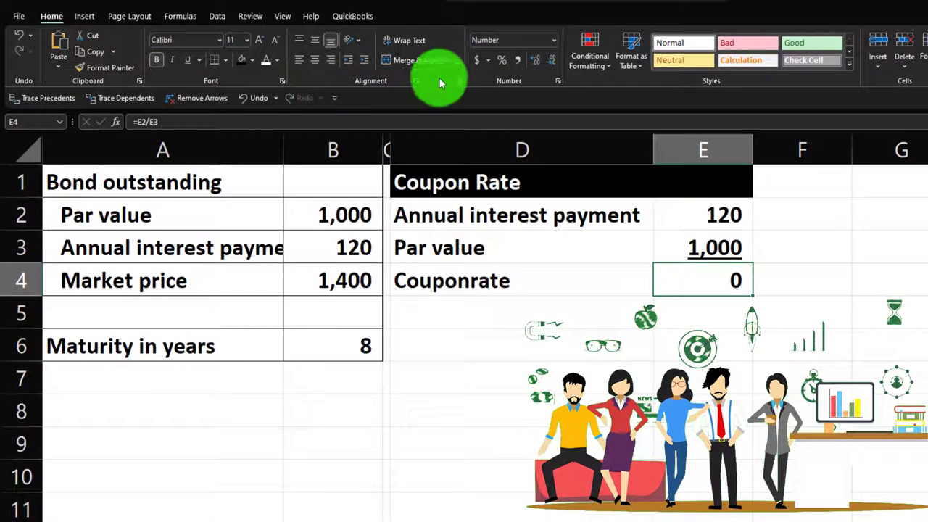
{"action": "left_click", "coordinate": [500, 63]}
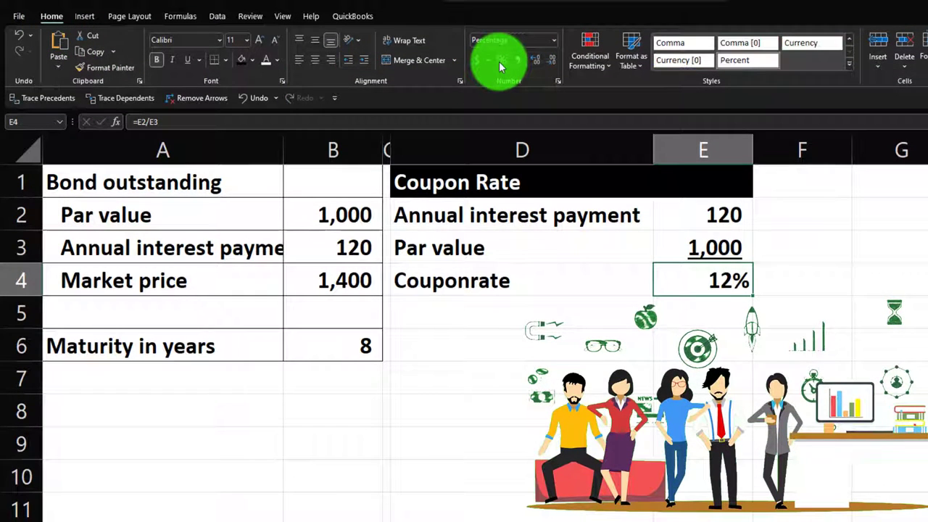
{"action": "left_click", "coordinate": [533, 63]}
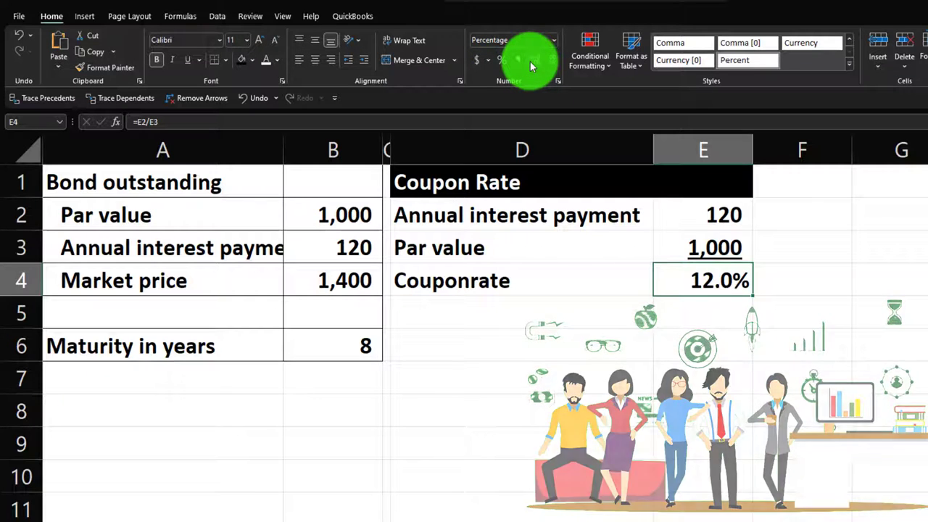
{"action": "left_click", "coordinate": [530, 63]}
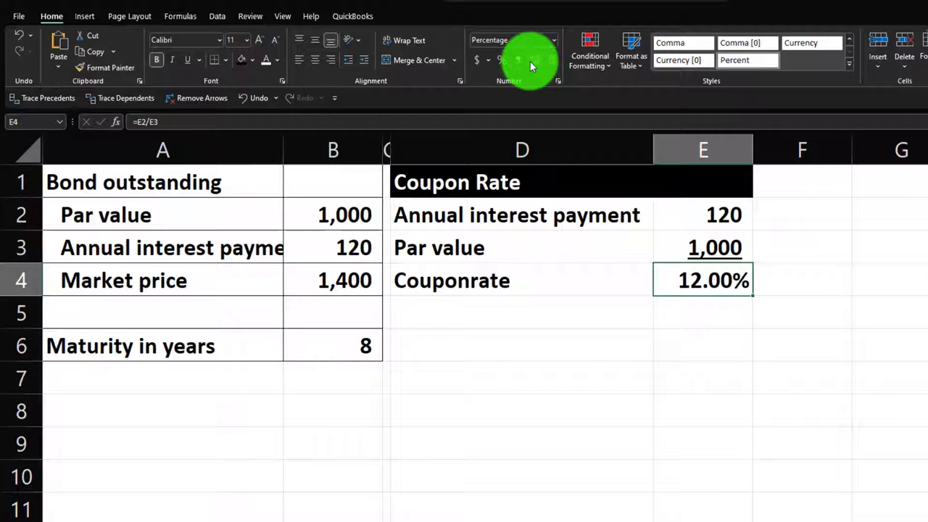
{"action": "left_click", "coordinate": [690, 217]}
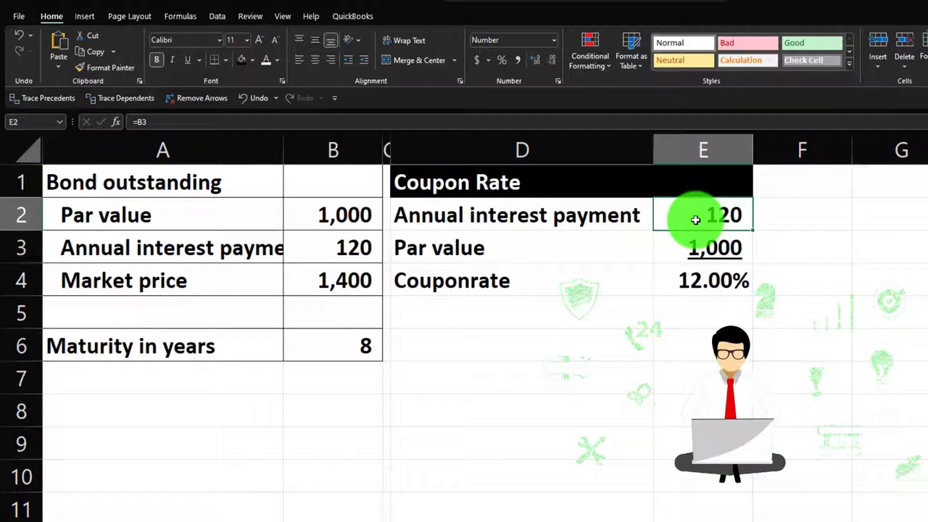
{"action": "left_click", "coordinate": [333, 281]}
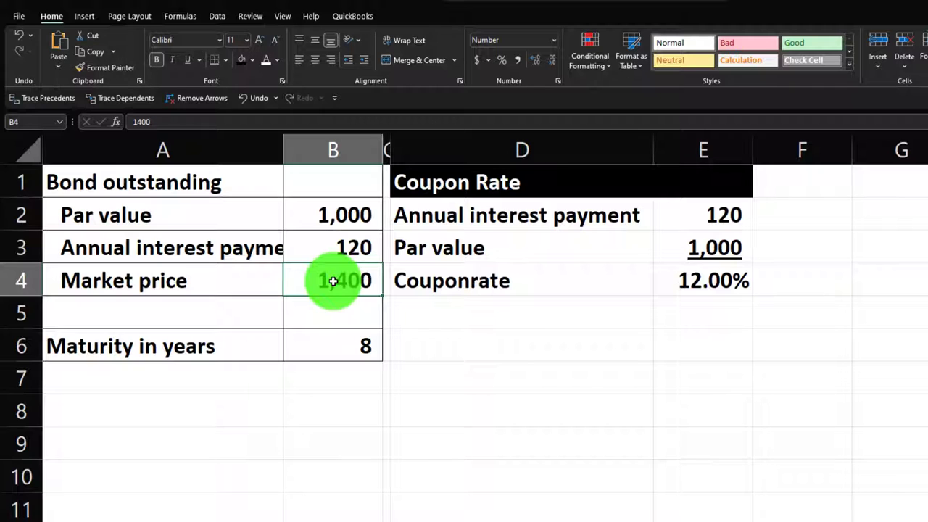
Format the coupon rate cells D2:E4 with a light blue fill and all borders
{"action": "left_click_drag", "start_coordinate": [425, 218], "coordinate": [666, 267]}
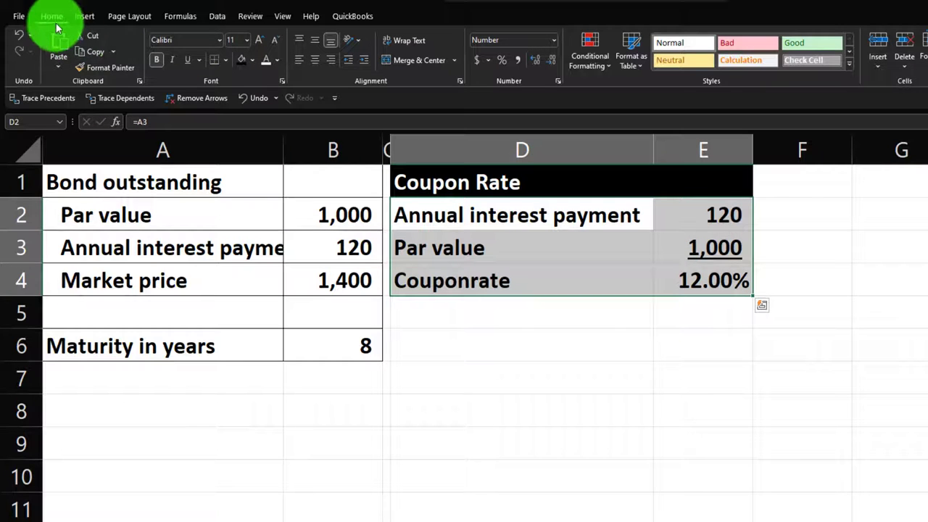
{"action": "left_click", "coordinate": [251, 59]}
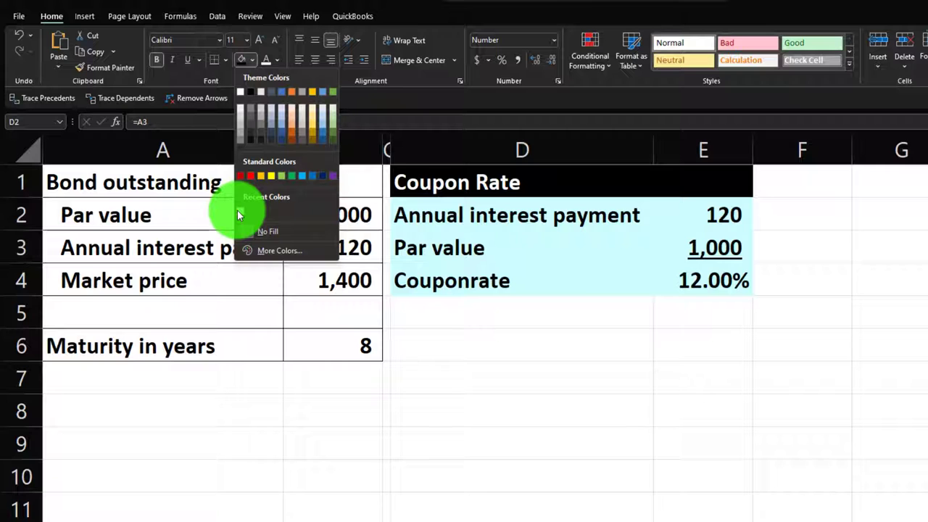
{"action": "left_click", "coordinate": [269, 250]}
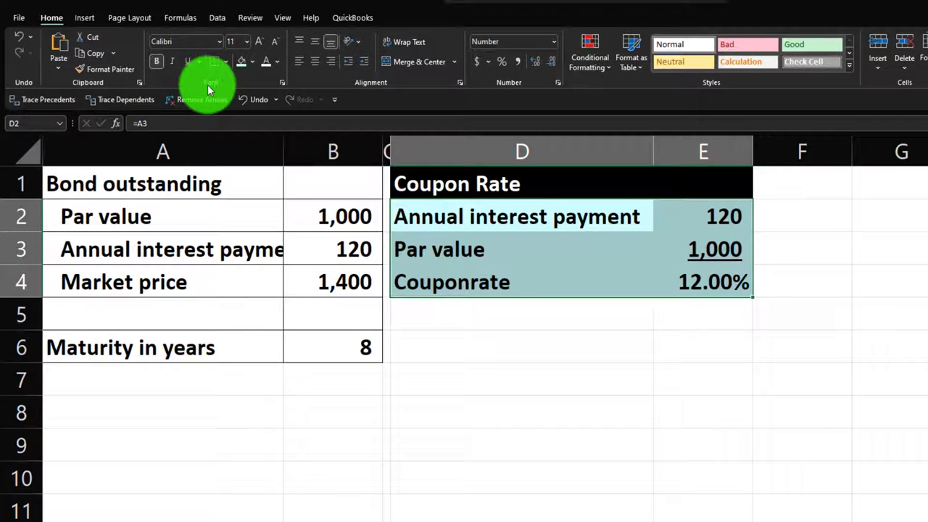
{"action": "left_click", "coordinate": [225, 66]}
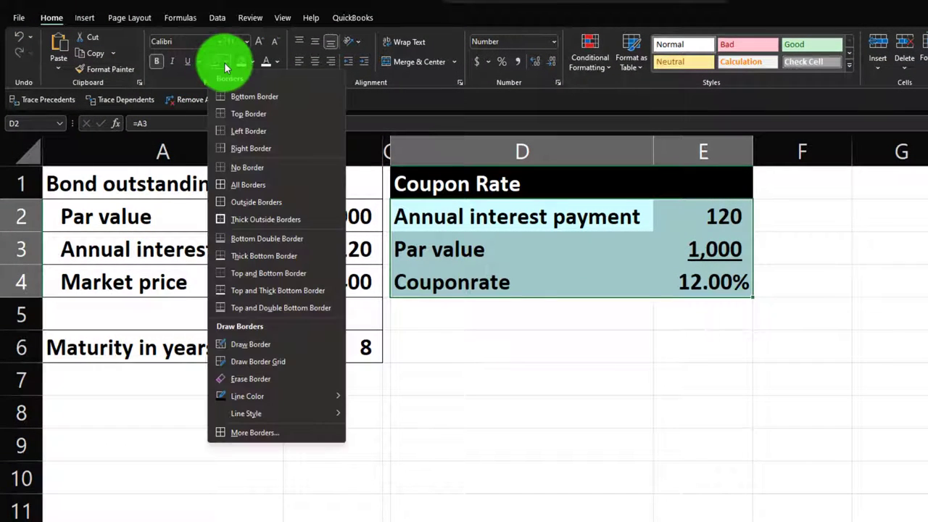
{"action": "left_click", "coordinate": [241, 179]}
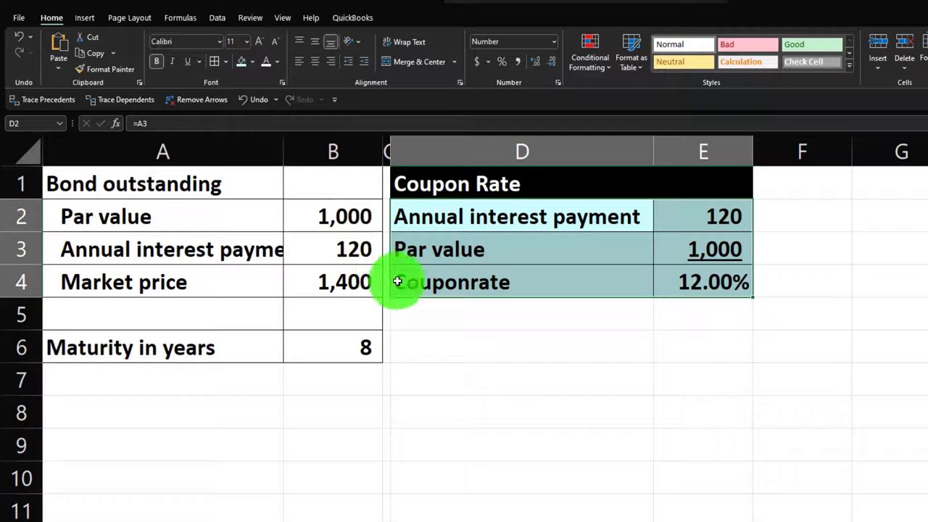
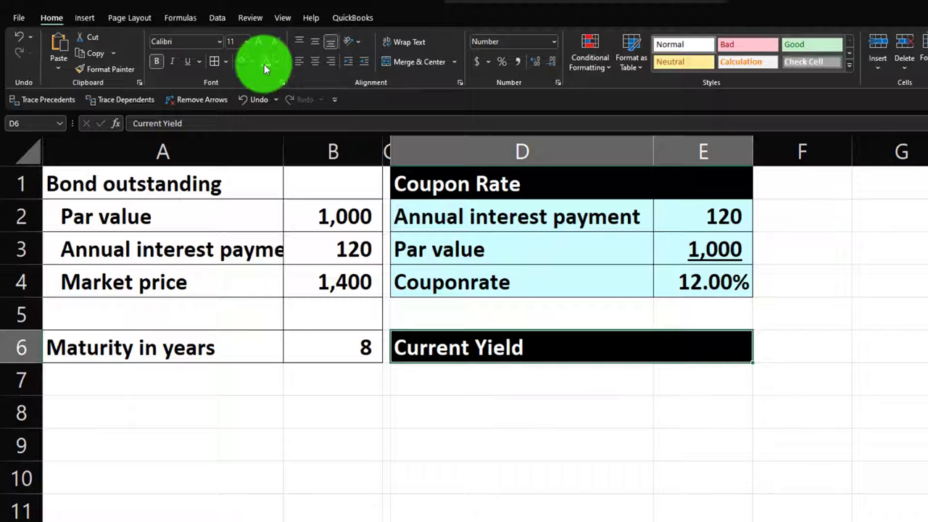
Link cell D7 under the Current Yield heading to the annual interest payment label in D2
{"action": "key", "text": "Down"}
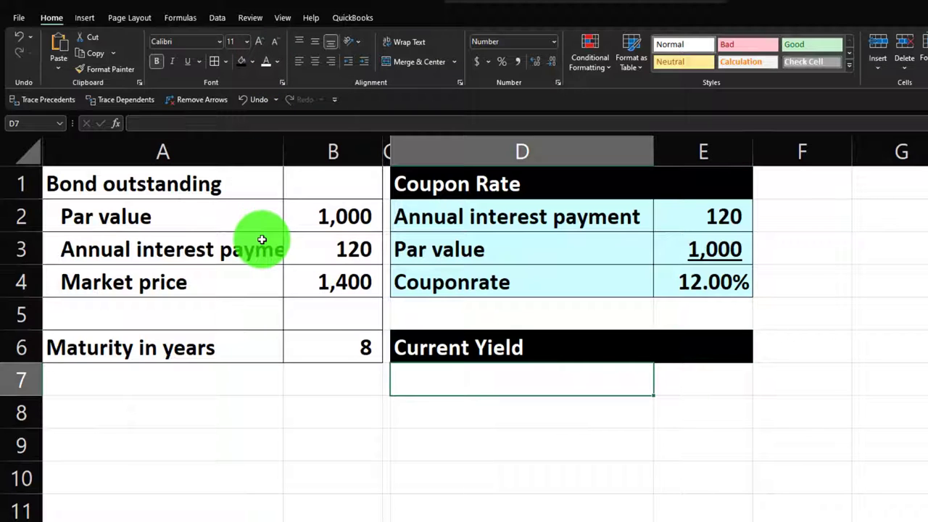
{"action": "type", "text": "="}
{"action": "key", "text": "Up"}
{"action": "key", "text": "Up"}
{"action": "key", "text": "Up"}
{"action": "key", "text": "Up"}
{"action": "key", "text": "Up"}
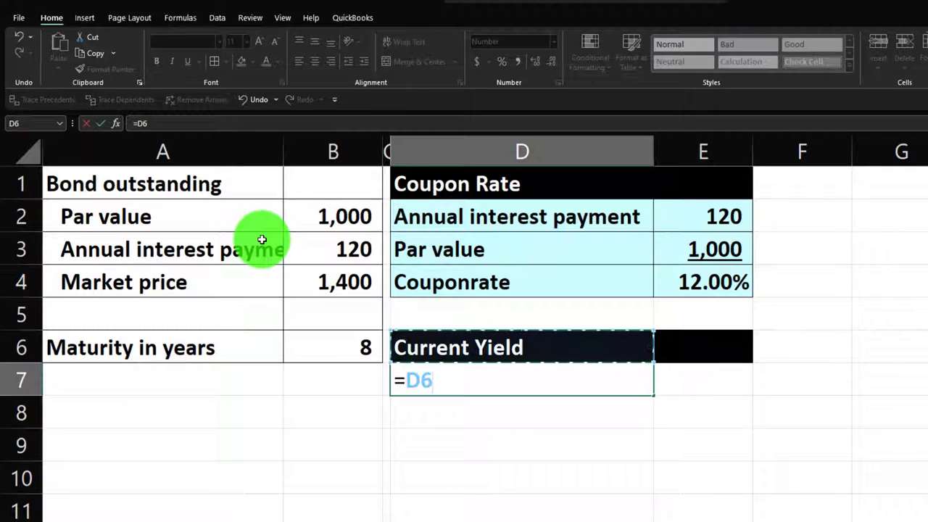
{"action": "key", "text": "Tab"}
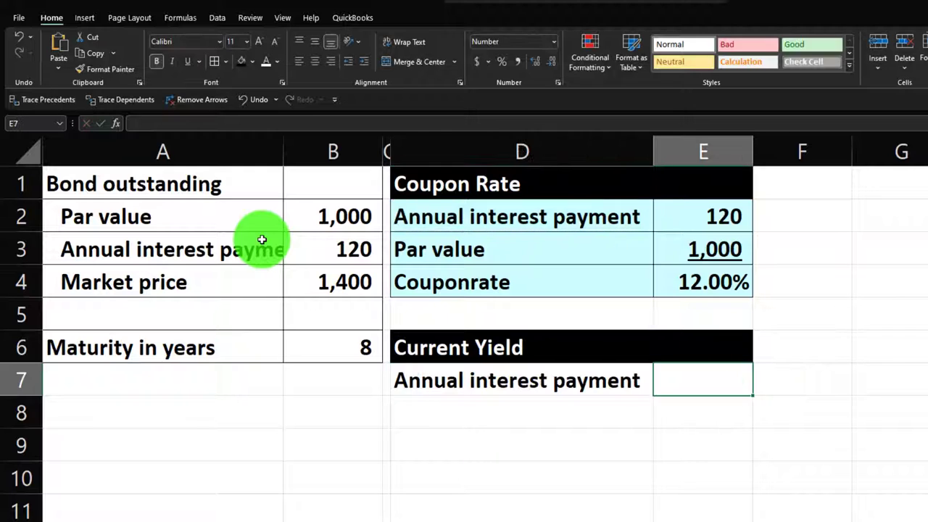
Link cell E7 to the annual interest payment amount in E2
{"action": "type", "text": "="}
{"action": "key", "text": "Up"}
{"action": "key", "text": "Up"}
{"action": "key", "text": "Up"}
{"action": "key", "text": "Up"}
{"action": "key", "text": "Up"}
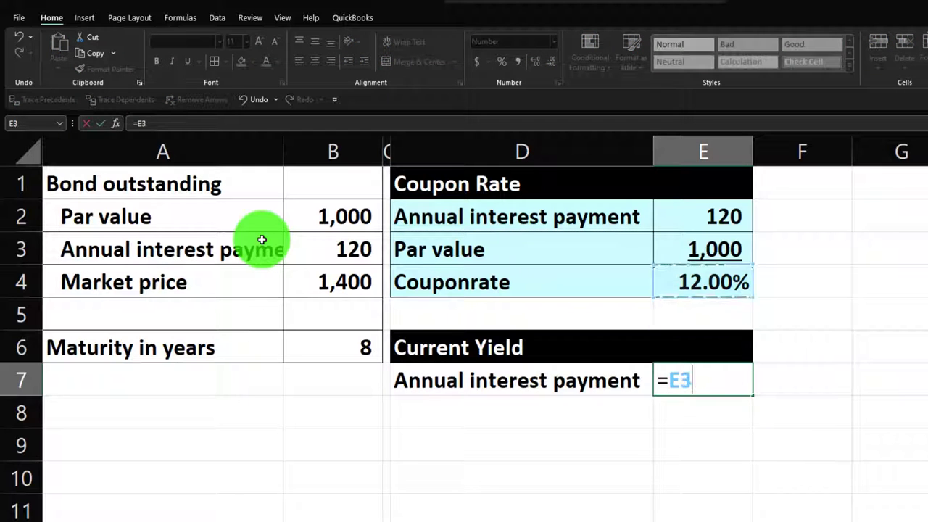
{"action": "key", "text": "Return"}
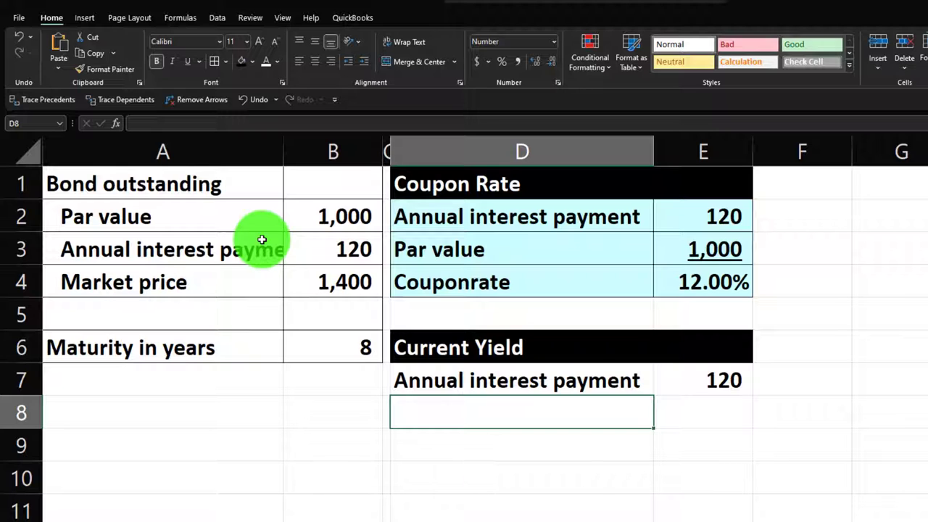
Link cell D8 to the market price label in A4
{"action": "type", "text": "="}
{"action": "key", "text": "Left"}
{"action": "key", "text": "Left"}
{"action": "key", "text": "Left"}
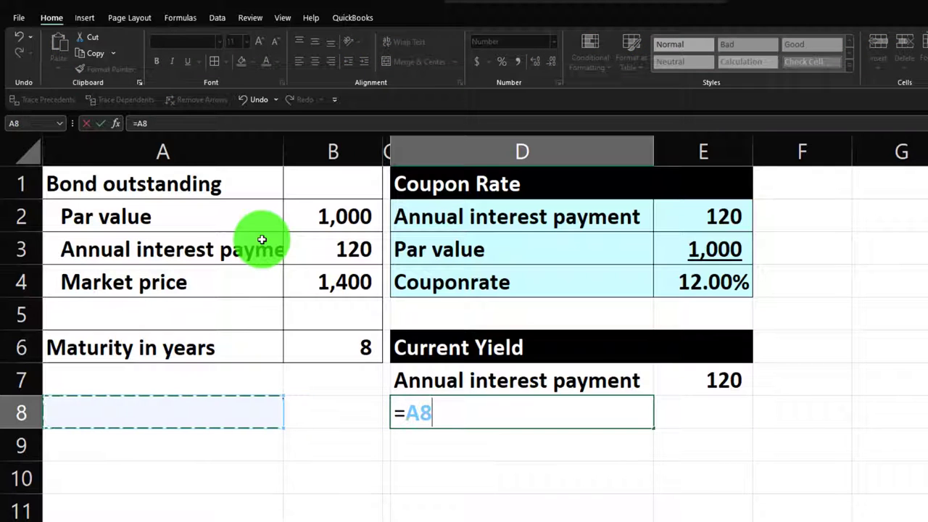
{"action": "key", "text": "Up"}
{"action": "key", "text": "Up"}
{"action": "key", "text": "Up"}
{"action": "key", "text": "Up"}
{"action": "key", "text": "Tab"}
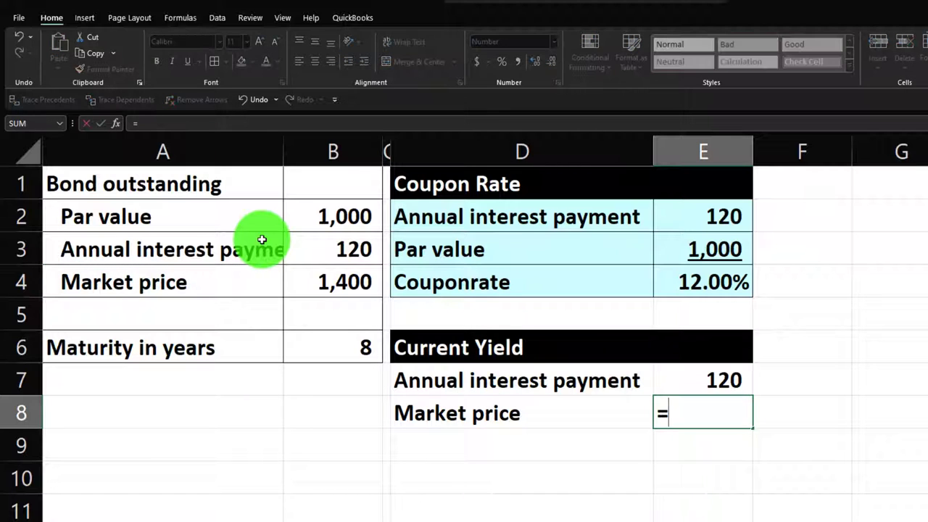
Link cell E8 to the market price amount with the formula =B4
{"action": "type", "text": "="}
{"action": "key", "text": "Left"}
{"action": "key", "text": "Left"}
{"action": "key", "text": "Left"}
{"action": "key", "text": "Up"}
{"action": "key", "text": "Up"}
{"action": "key", "text": "Up"}
{"action": "key", "text": "Up"}
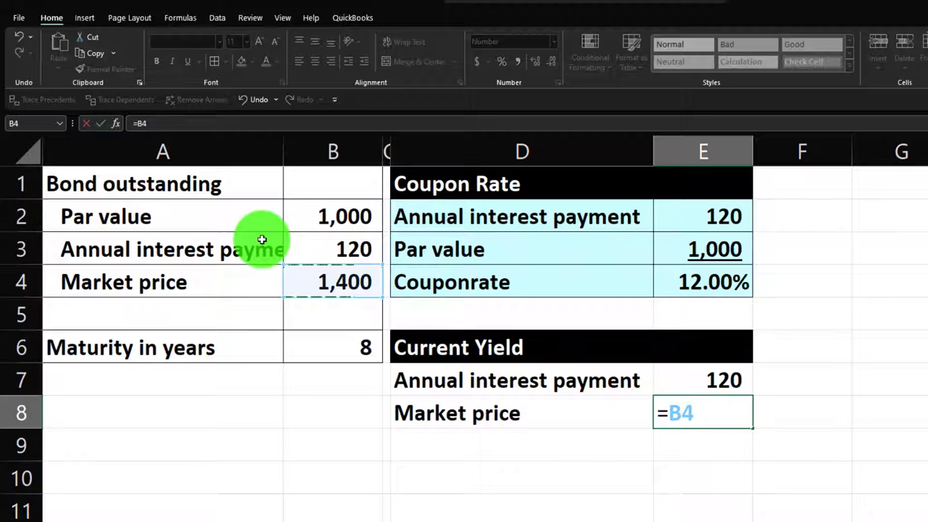
{"action": "key", "text": "Return"}
Underline the market price amount in cell E8
{"action": "key", "text": "Up"}
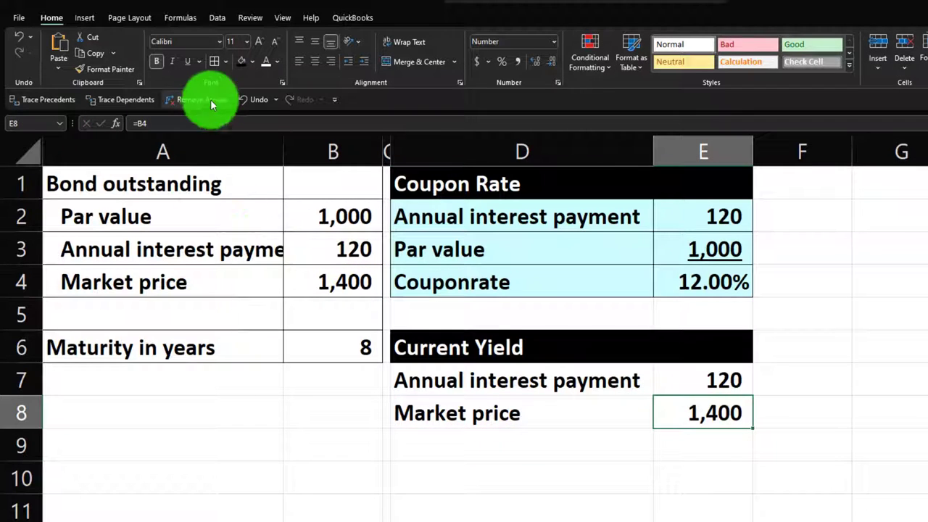
{"action": "left_click", "coordinate": [188, 62]}
{"action": "key", "text": "Down"}
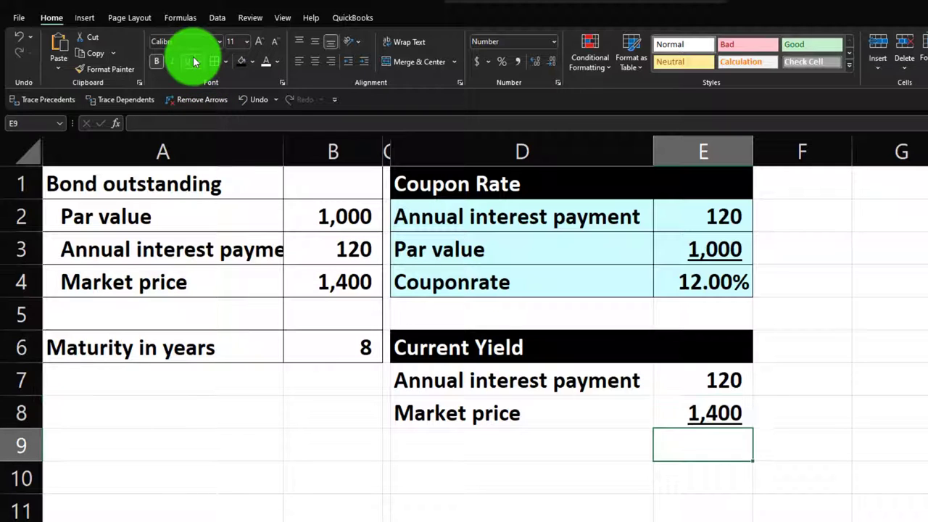
Label cell D9 "Current yield"
{"action": "key", "text": "Left"}
{"action": "type", "text": "Couponr"}
{"action": "key", "text": "BackSpace"}
{"action": "key", "text": "BackSpace"}
{"action": "key", "text": "BackSpace"}
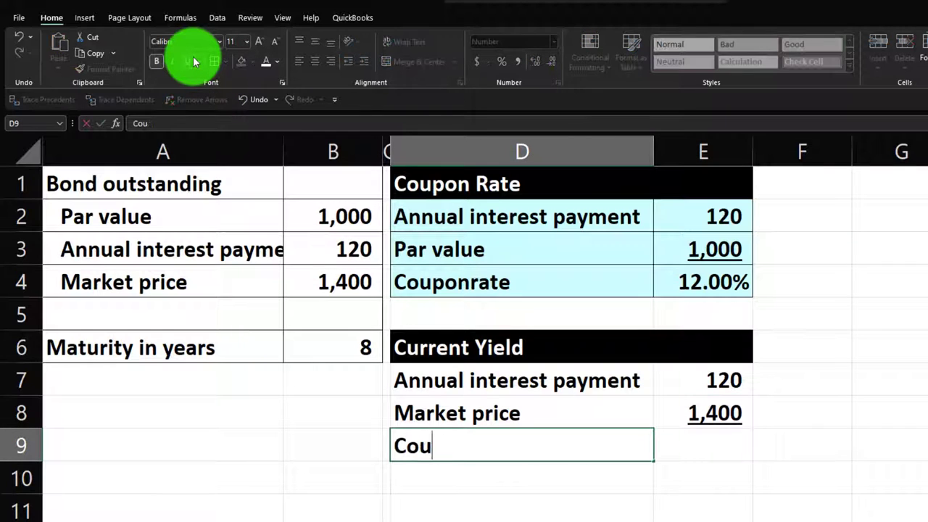
{"action": "type", "text": "urrent yiel"}
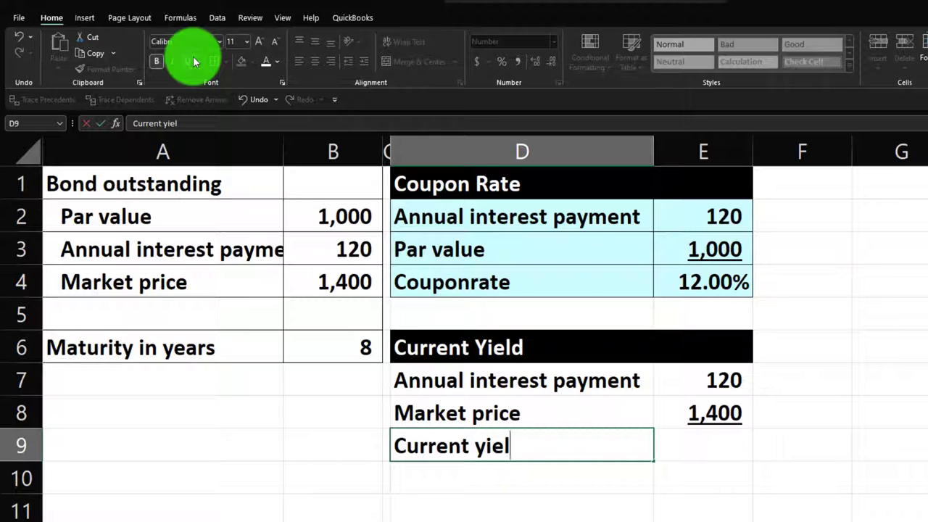
{"action": "key", "text": "BackSpace"}
{"action": "key", "text": "BackSpace"}
{"action": "type", "text": "eld"}
{"action": "key", "text": "Right"}
Calculate the current yield in cell E9 with the formula =E7/E8
{"action": "type", "text": "="}
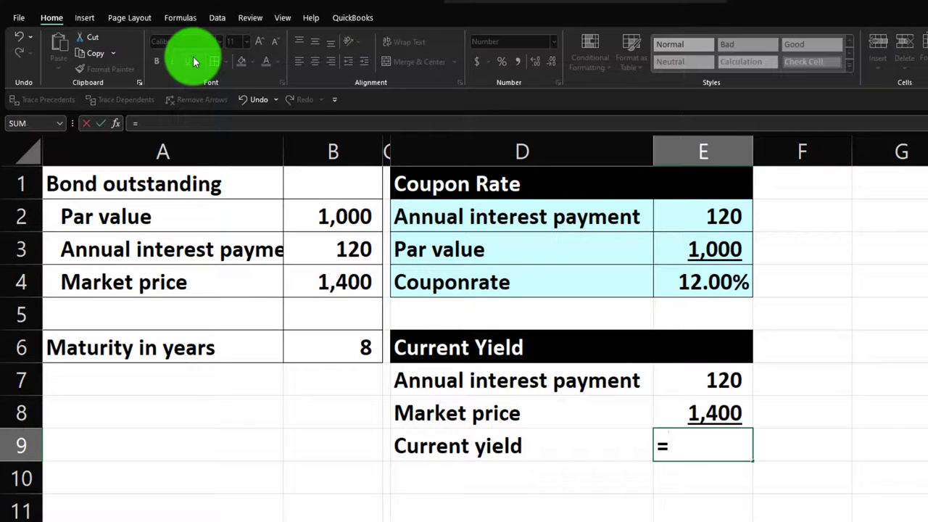
{"action": "key", "text": "Up"}
{"action": "key", "text": "Up"}
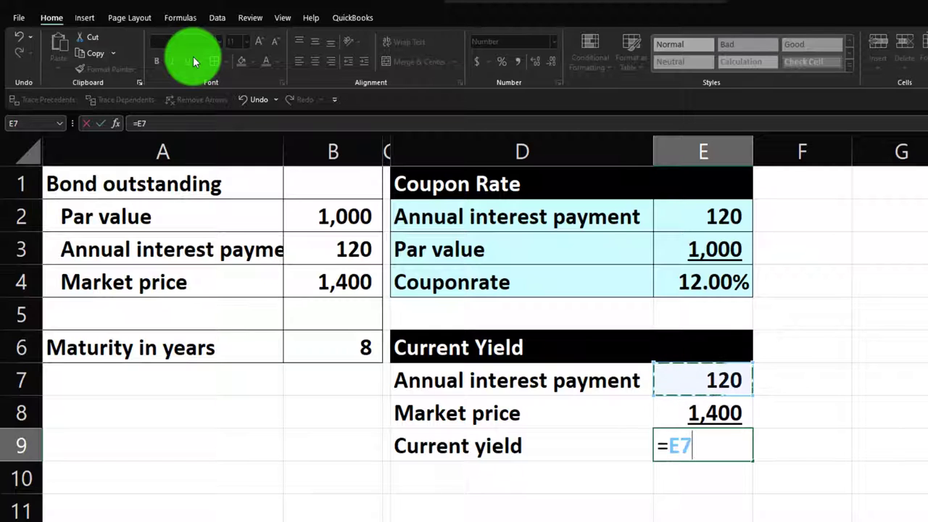
{"action": "type", "text": "/"}
{"action": "key", "text": "Up"}
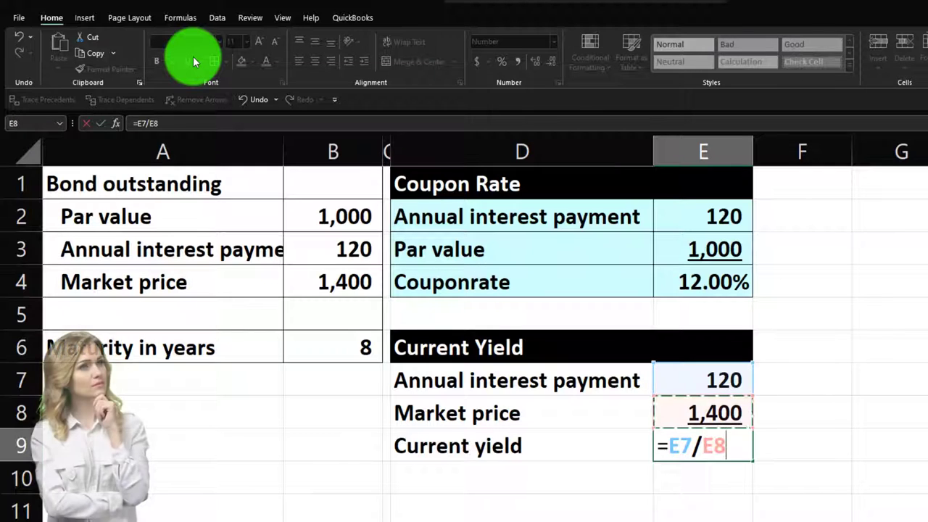
{"action": "key", "text": "Return"}
Format the current yield in cell E9 as a percentage with two decimal places
{"action": "key", "text": "Up"}
{"action": "key", "text": "Right"}
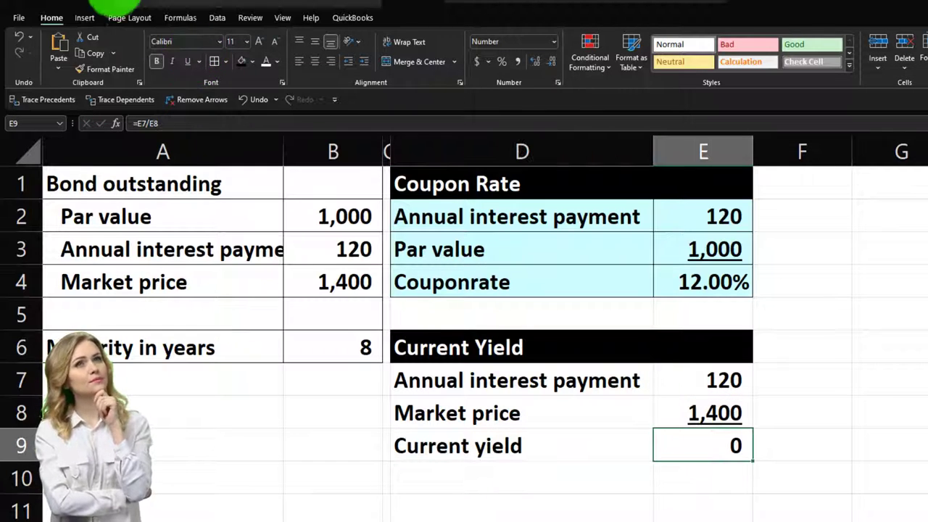
{"action": "left_click", "coordinate": [501, 62]}
{"action": "left_click", "coordinate": [535, 65]}
{"action": "left_click", "coordinate": [535, 65]}
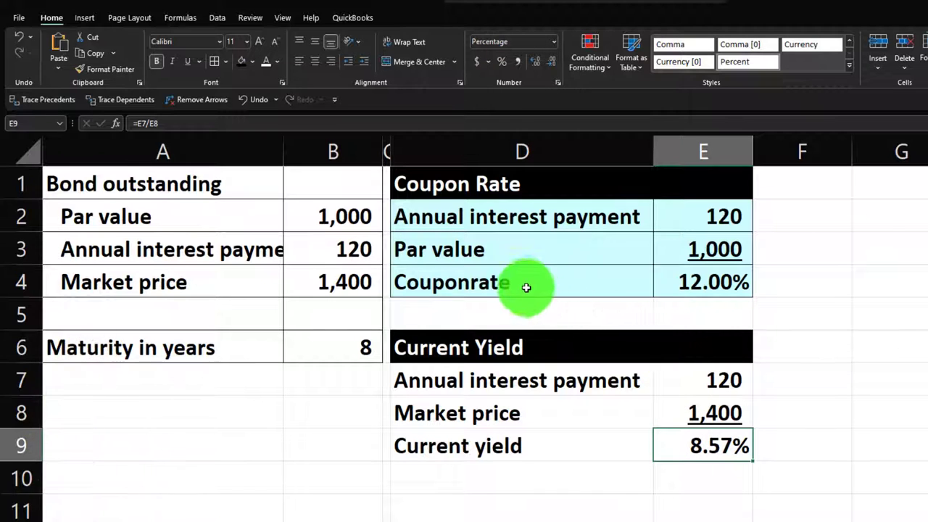
Correct the label in cell D4 to "Coupon rate"
{"action": "double_click", "coordinate": [473, 280]}
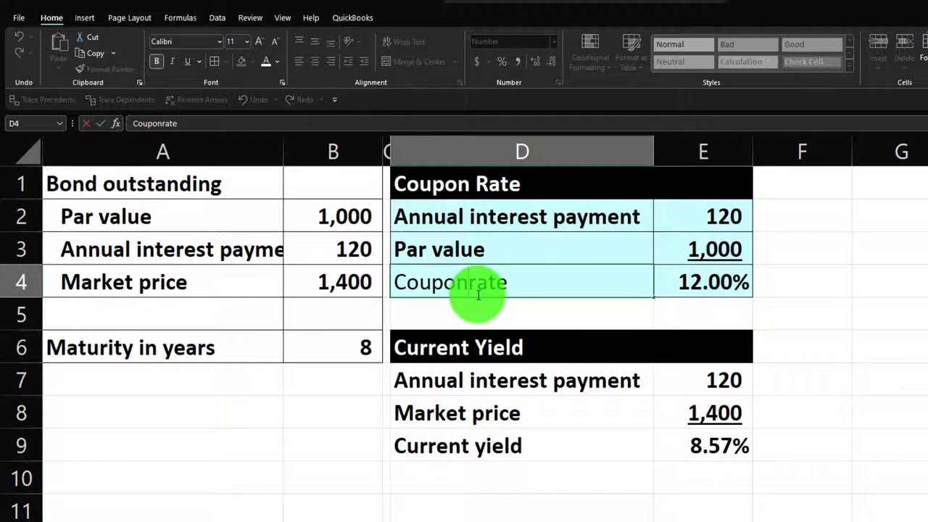
{"action": "key", "text": "Return"}
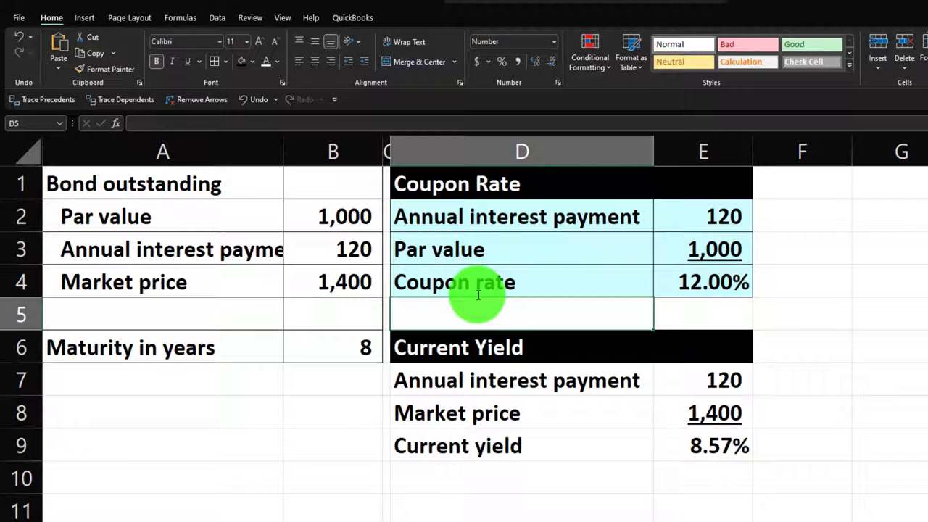
Test a market price of 700 in cell B4 and undo the change
{"action": "left_click", "coordinate": [338, 285]}
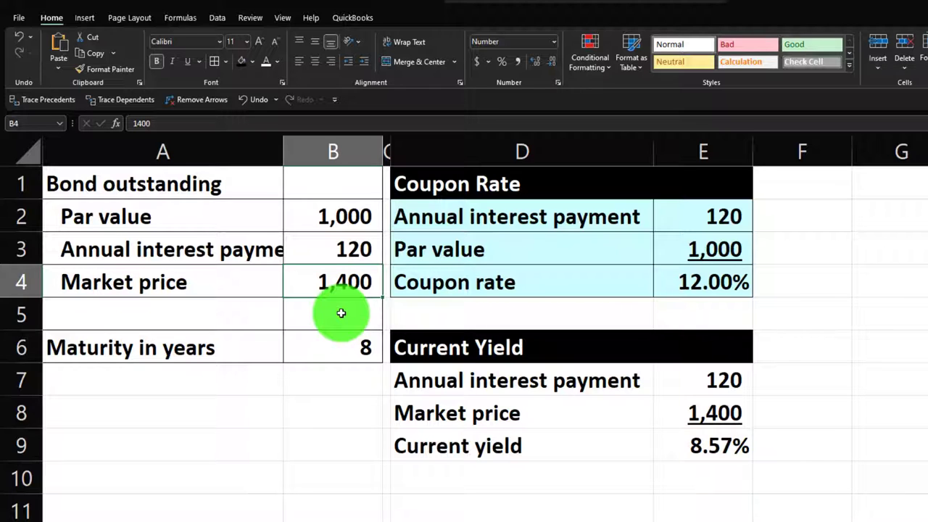
{"action": "type", "text": "700"}
{"action": "key", "text": "Return"}
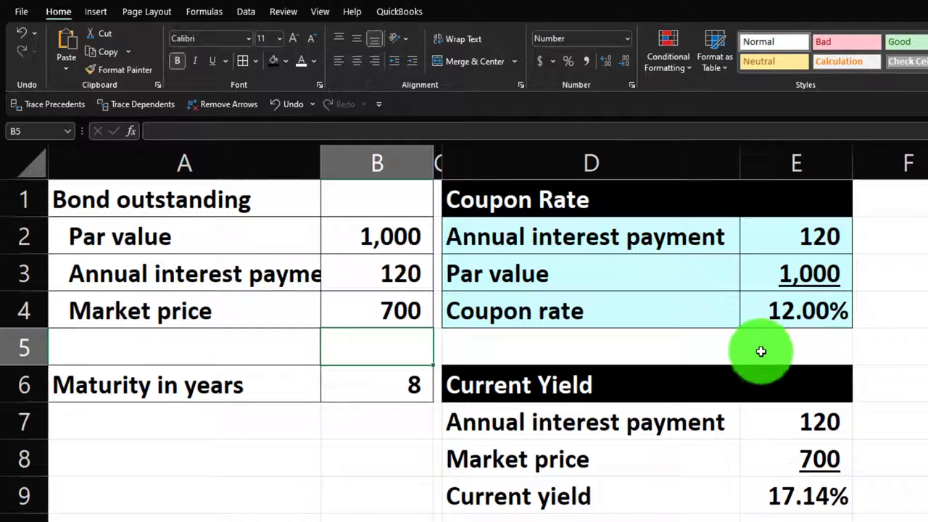
{"action": "left_click", "coordinate": [22, 35]}
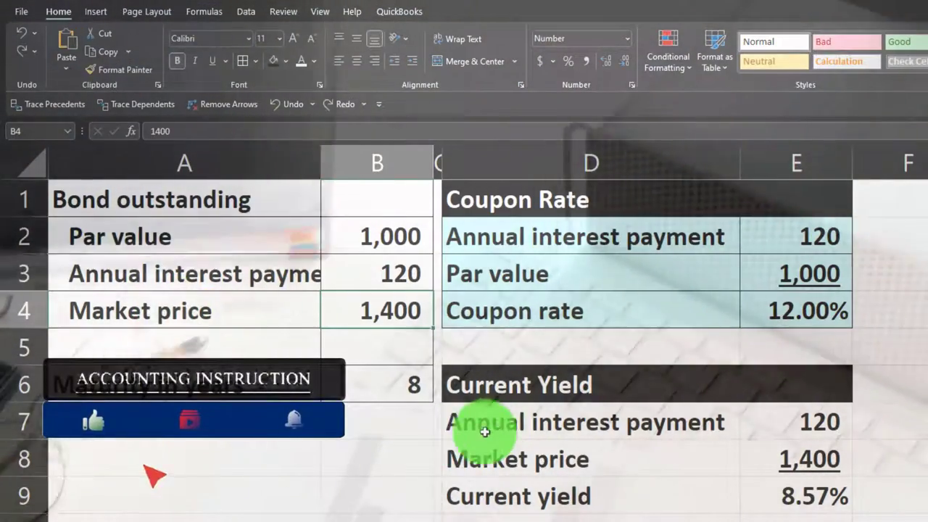
Format the current yield block D7:E9 with the recent light blue fill, automatic font color and cell borders
{"action": "left_click_drag", "start_coordinate": [485, 433], "coordinate": [750, 477]}
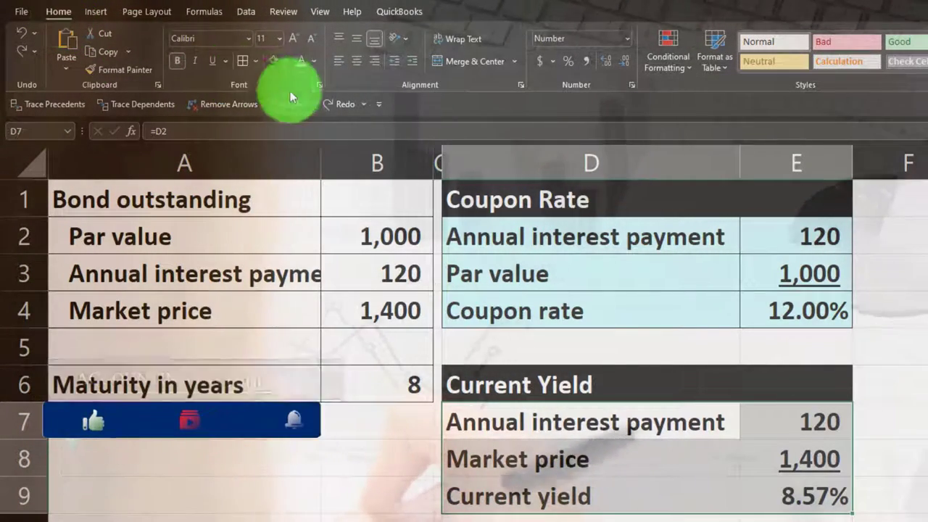
{"action": "left_click", "coordinate": [286, 61]}
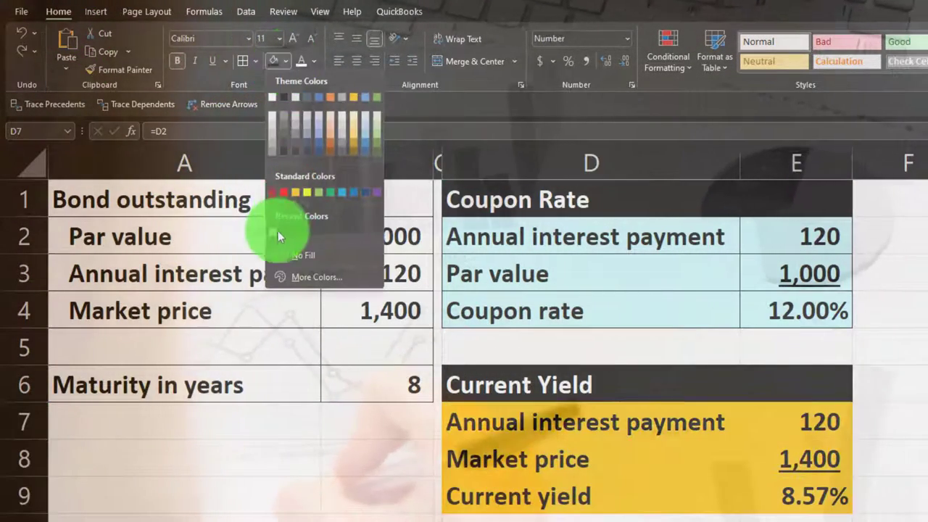
{"action": "left_click", "coordinate": [275, 233]}
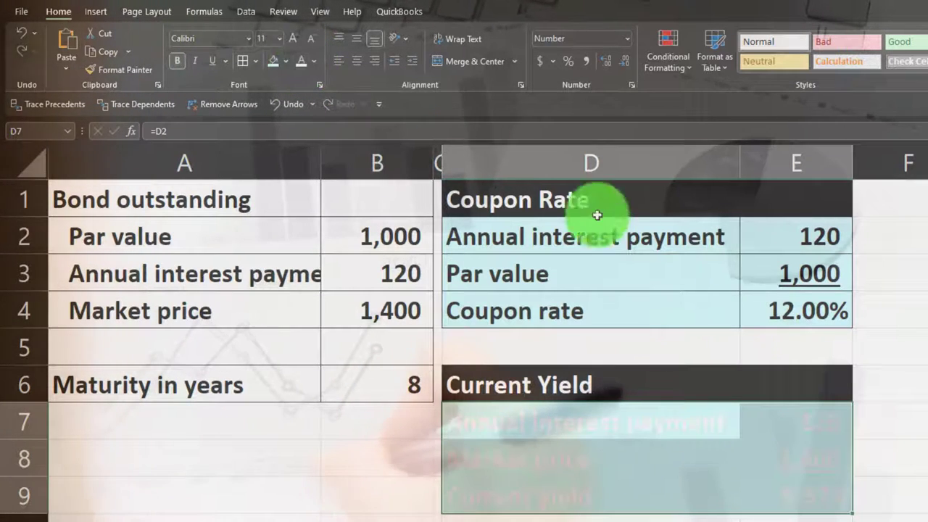
{"action": "left_click", "coordinate": [304, 62]}
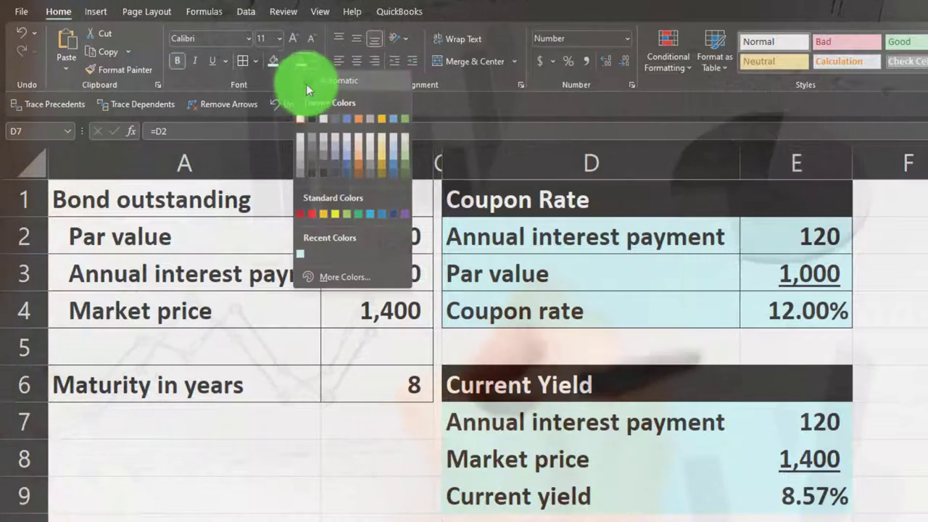
{"action": "left_click", "coordinate": [306, 80]}
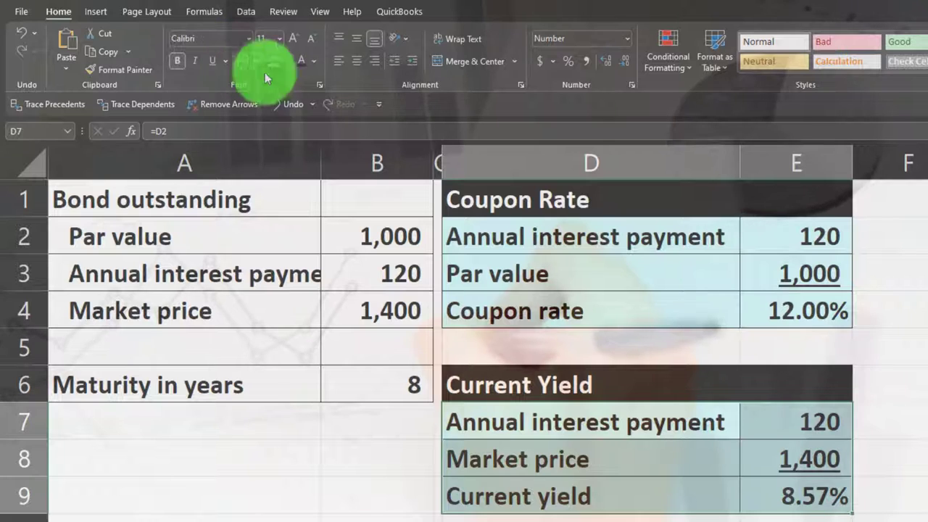
Make column F a narrow spacer by copying the format of column C onto it
{"action": "left_click", "coordinate": [660, 273]}
{"action": "key", "text": "Right"}
{"action": "key", "text": "Right"}
{"action": "key", "text": "Right"}
{"action": "key", "text": "Right"}
{"action": "key", "text": "Right"}
{"action": "key", "text": "Right"}
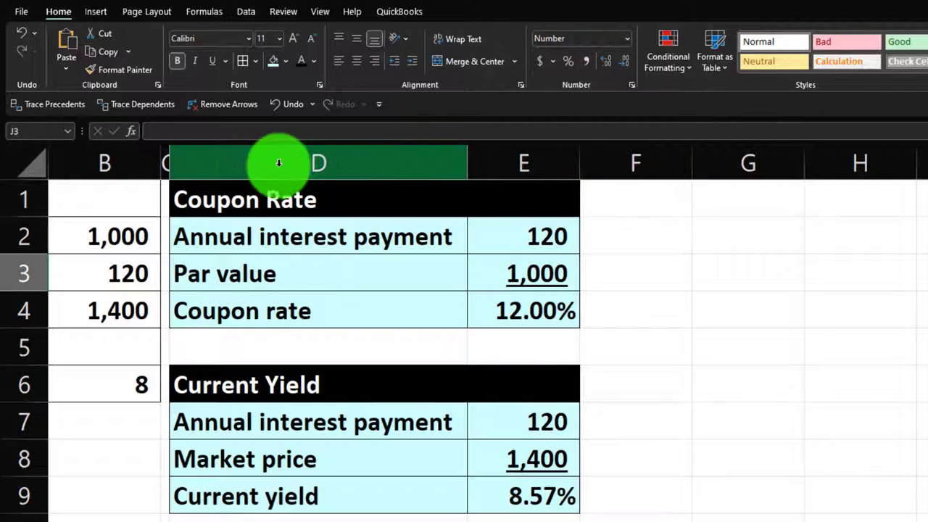
{"action": "left_click", "coordinate": [165, 161]}
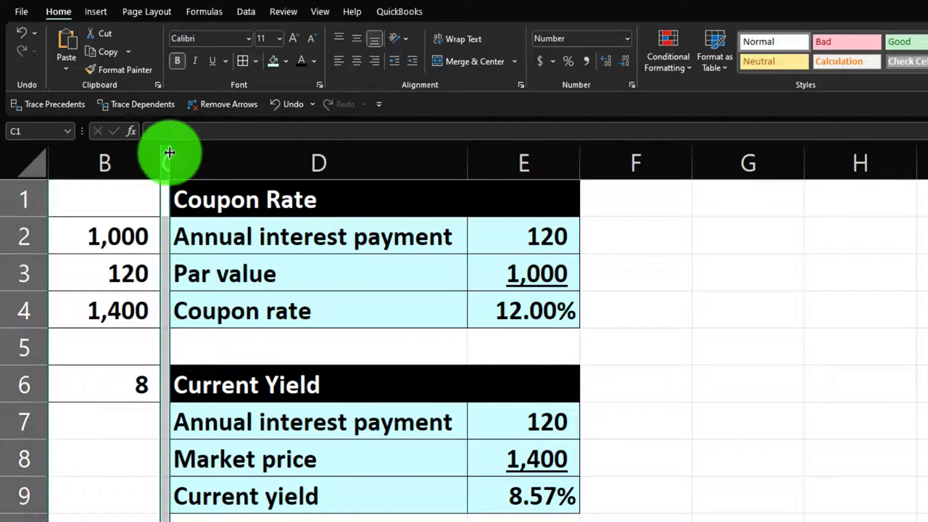
{"action": "left_click", "coordinate": [108, 72]}
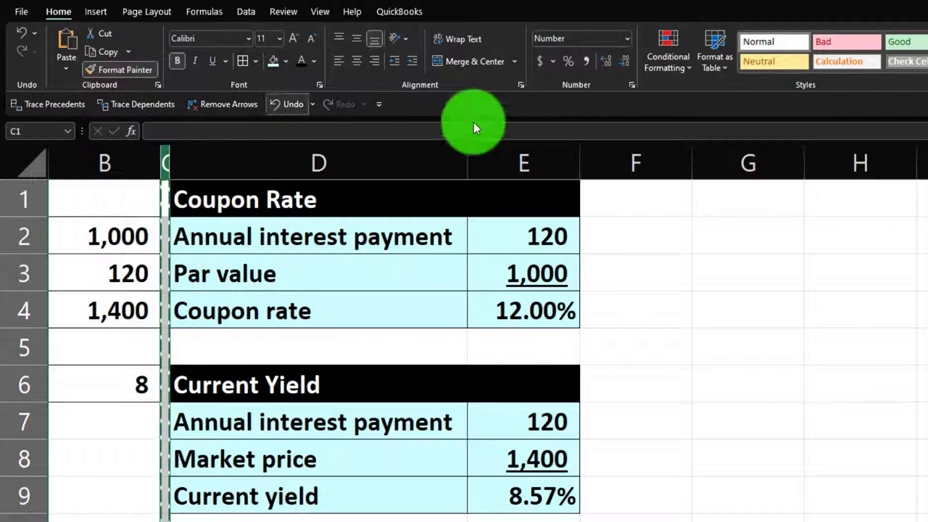
{"action": "left_click", "coordinate": [641, 155]}
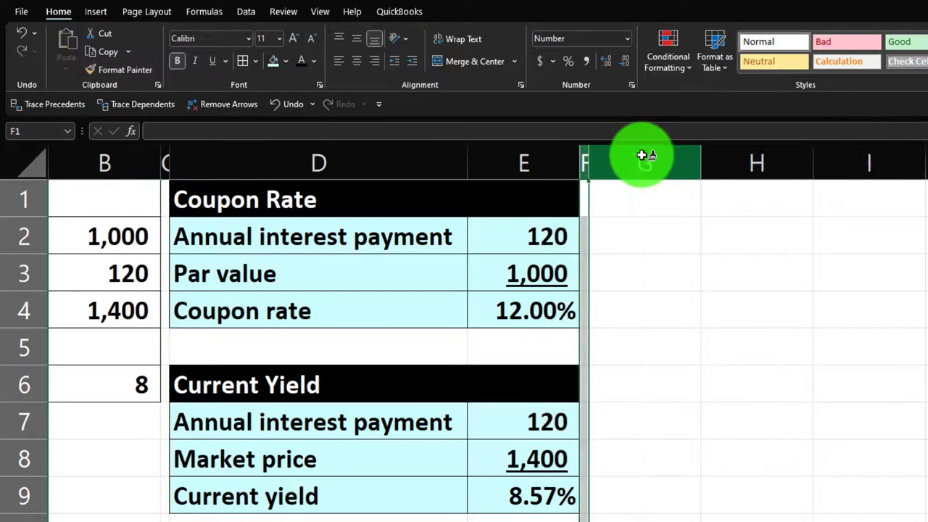
Enter the heading "Bond Price" in cell G1 and widen column G to fit it
{"action": "left_click", "coordinate": [645, 202]}
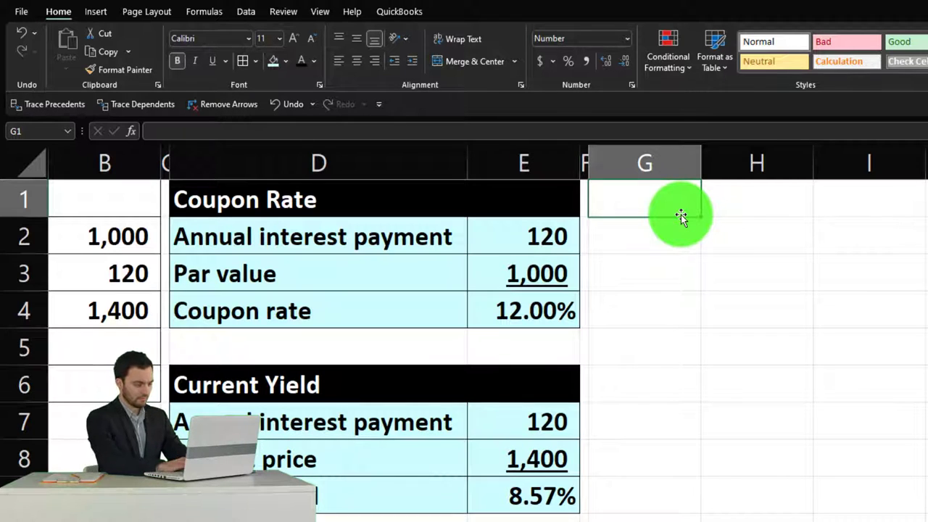
{"action": "type", "text": "Bond Price"}
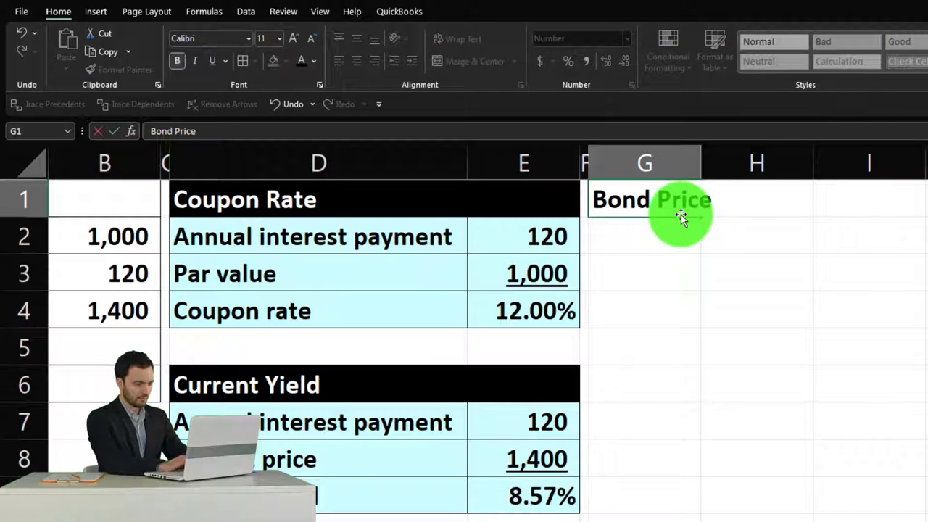
{"action": "key", "text": "Return"}
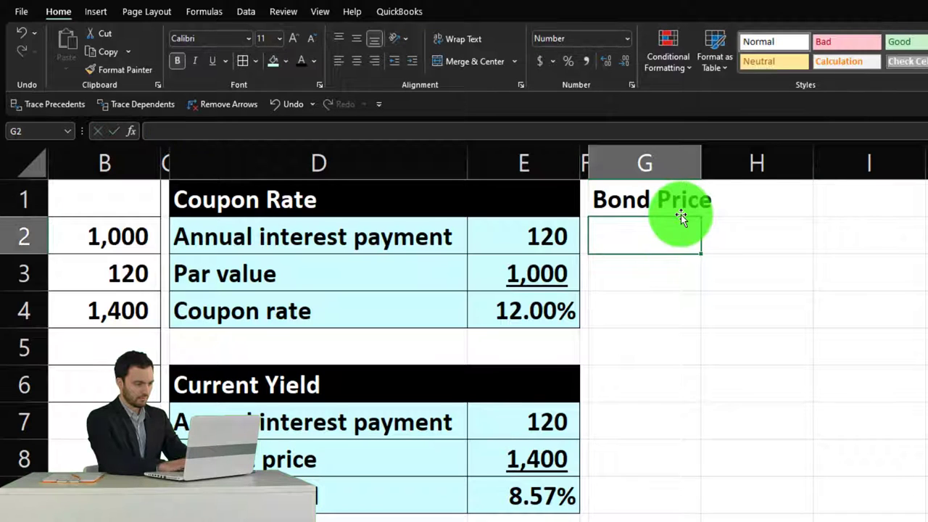
{"action": "left_click_drag", "start_coordinate": [698, 159], "coordinate": [823, 170]}
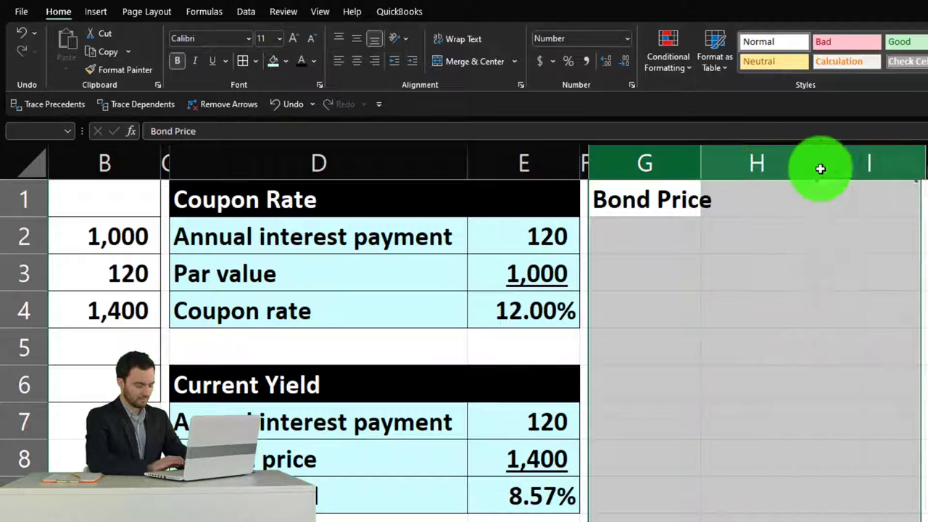
{"action": "left_click", "coordinate": [732, 221]}
{"action": "left_click_drag", "start_coordinate": [701, 162], "coordinate": [770, 161]}
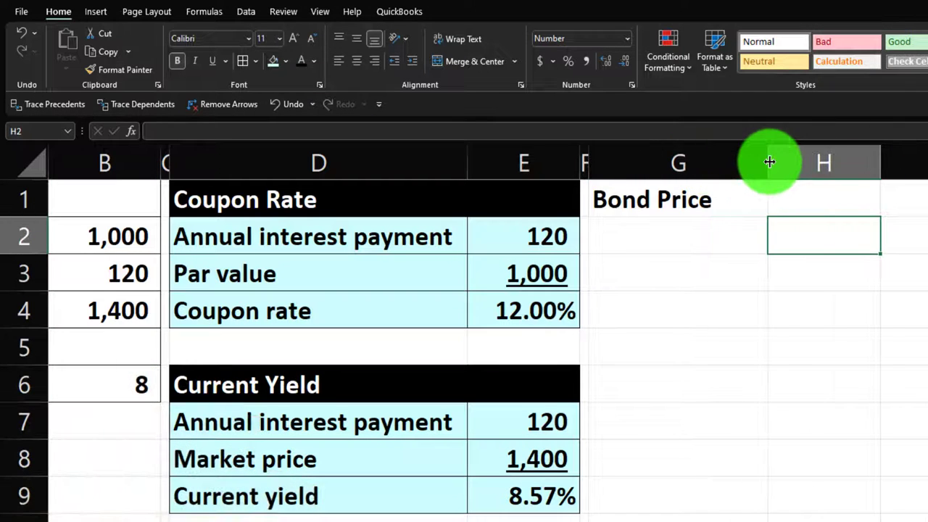
Format the heading cells G1:H1 with a black fill and white font
{"action": "left_click_drag", "start_coordinate": [720, 199], "coordinate": [778, 198]}
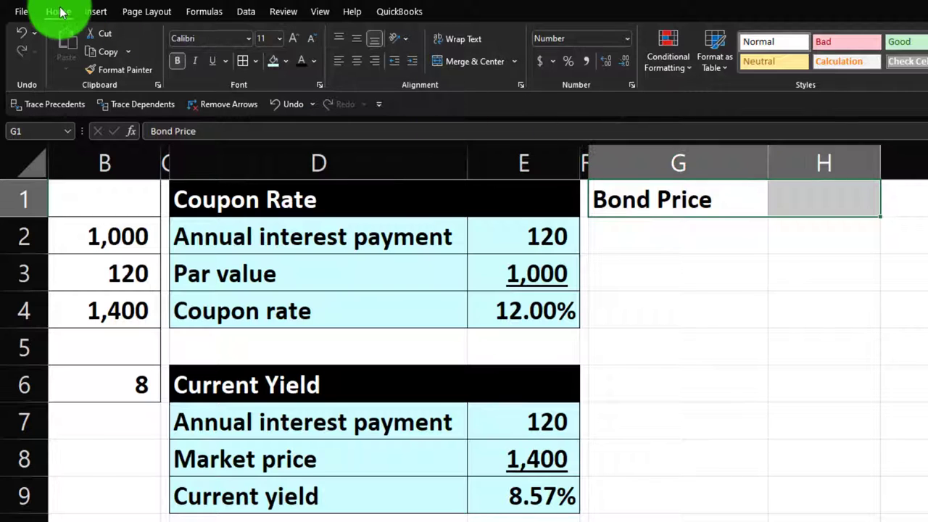
{"action": "left_click", "coordinate": [285, 62]}
{"action": "left_click", "coordinate": [285, 95]}
{"action": "left_click", "coordinate": [312, 63]}
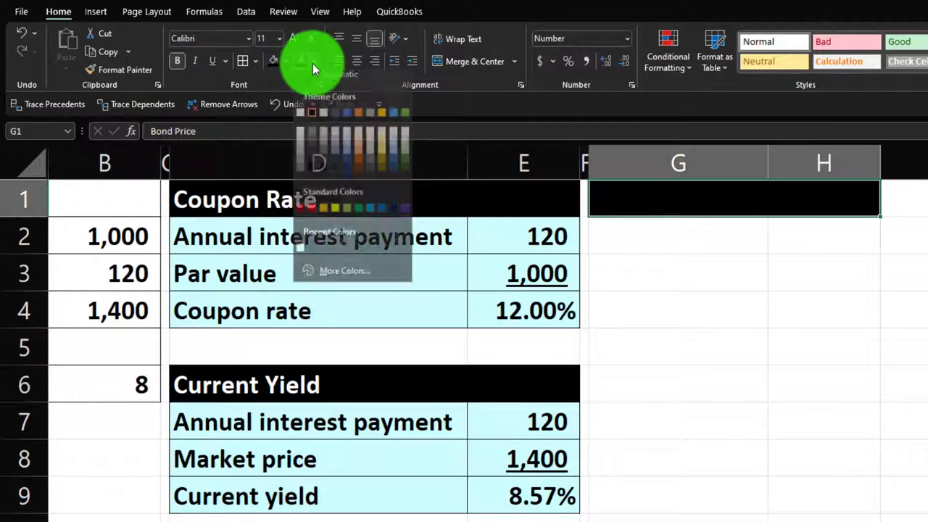
{"action": "left_click", "coordinate": [301, 116]}
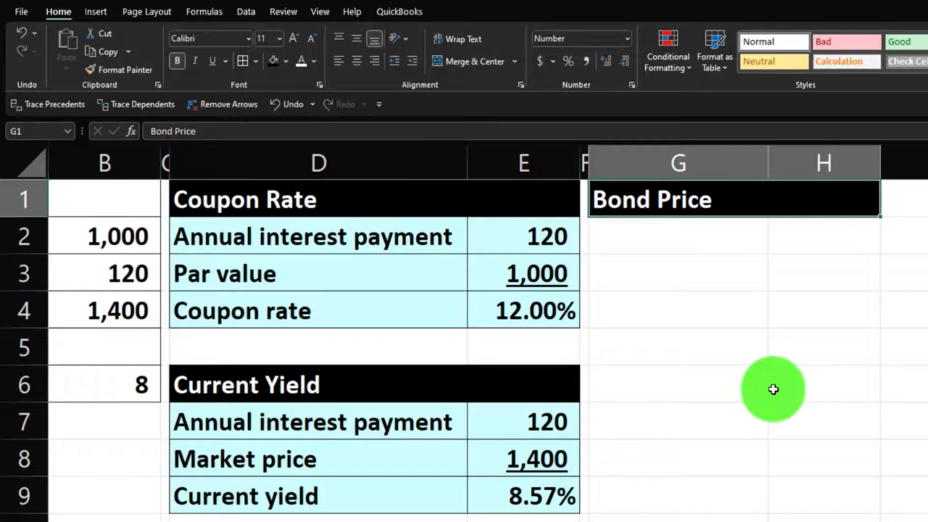
Label cells G2 to G4 "PV interest", "PV face amount" and "Market price"
{"action": "key", "text": "Down"}
{"action": "type", "text": "PV"}
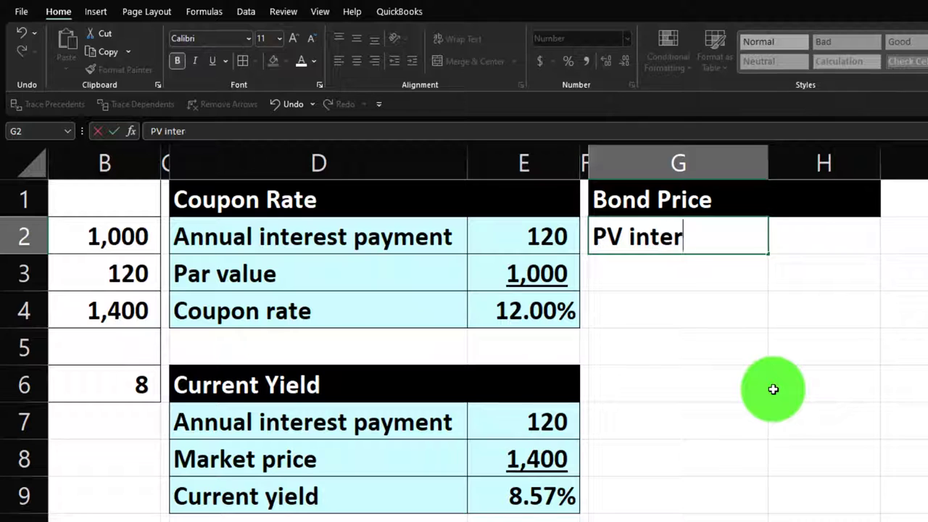
{"action": "key", "text": "Tab"}
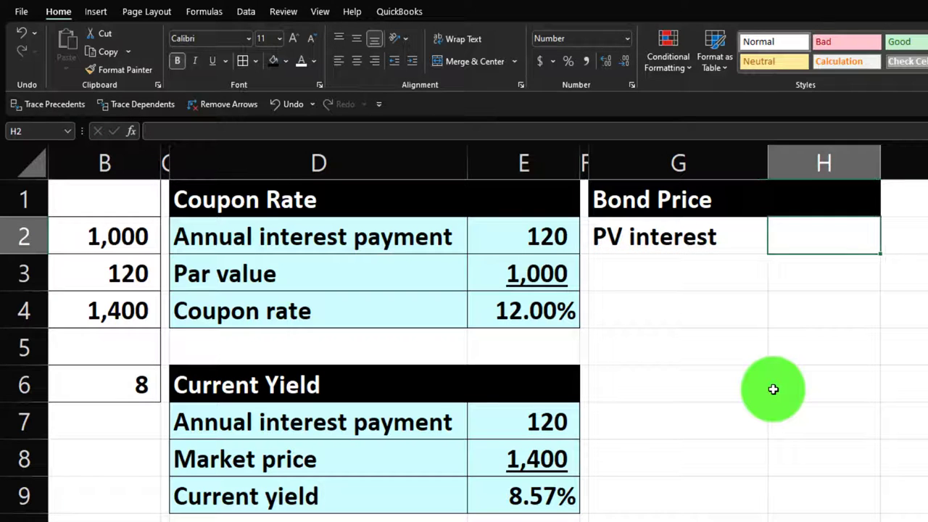
{"action": "key", "text": "Return"}
{"action": "type", "text": "PV"}
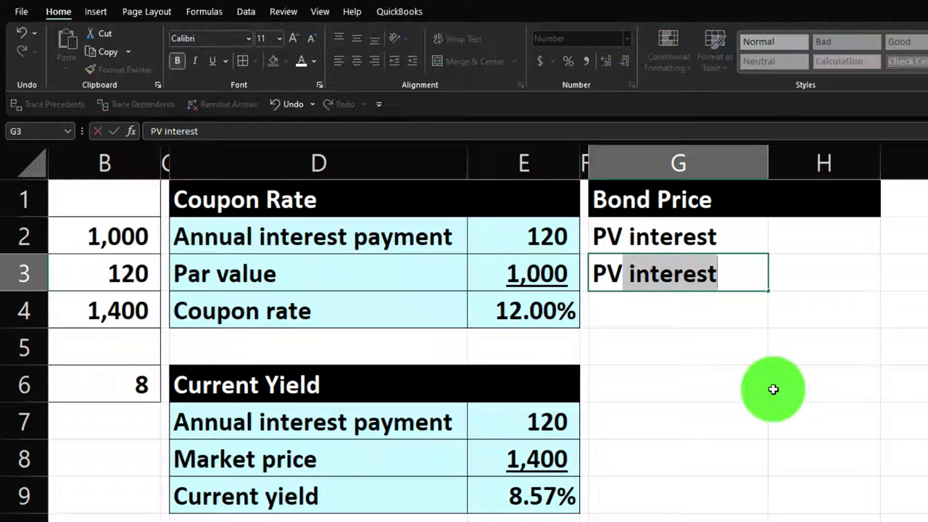
{"action": "type", "text": " face a"}
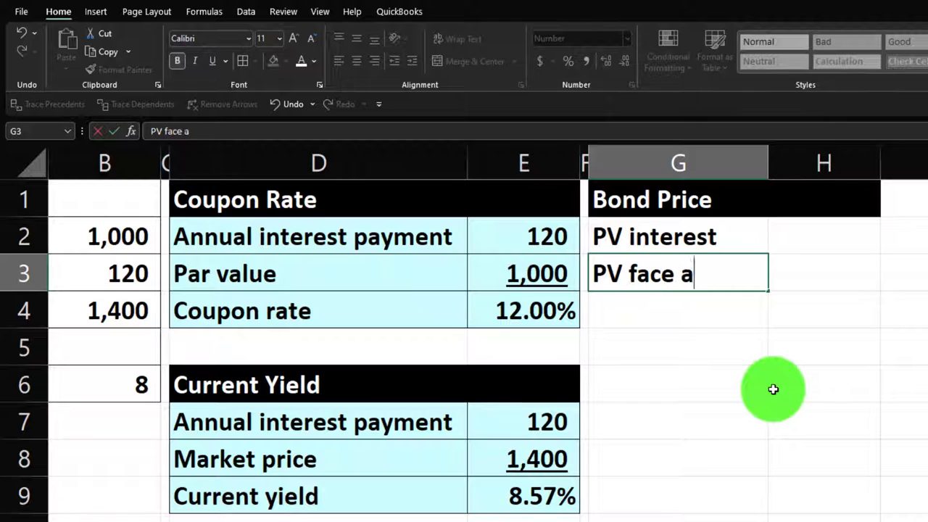
{"action": "type", "text": "mount"}
{"action": "key", "text": "Return"}
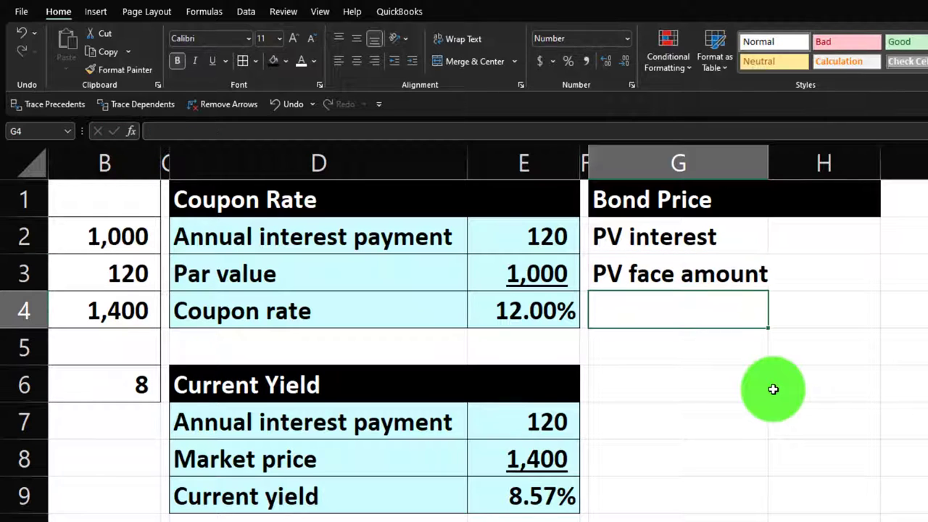
{"action": "type", "text": "Market price"}
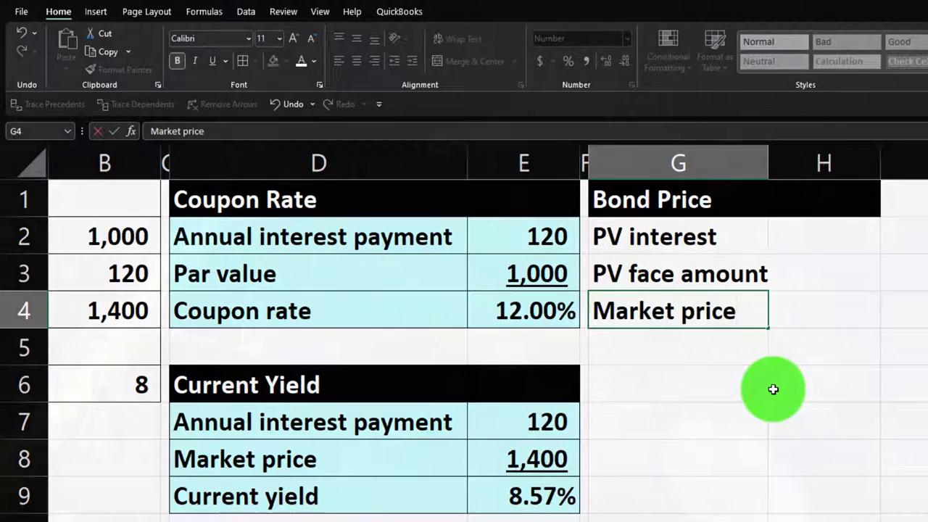
{"action": "key", "text": "Return"}
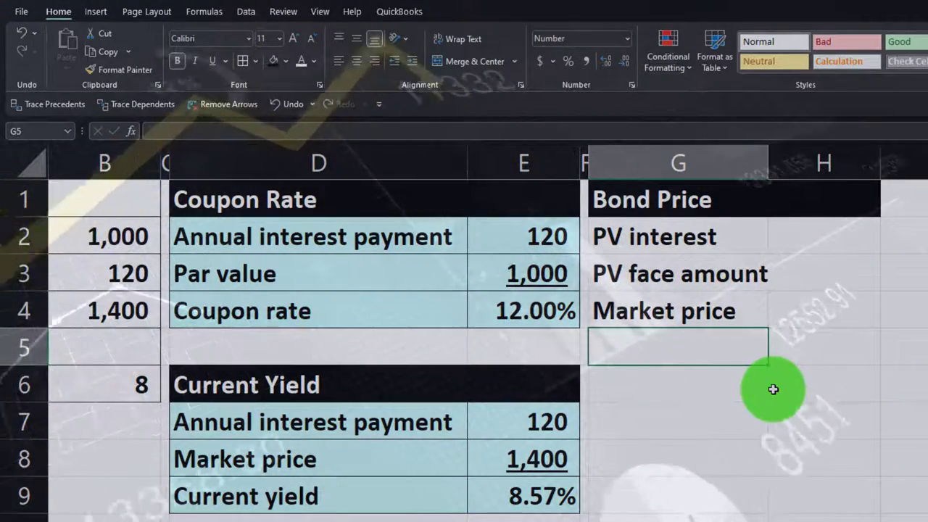
{"action": "key", "text": "Left"}
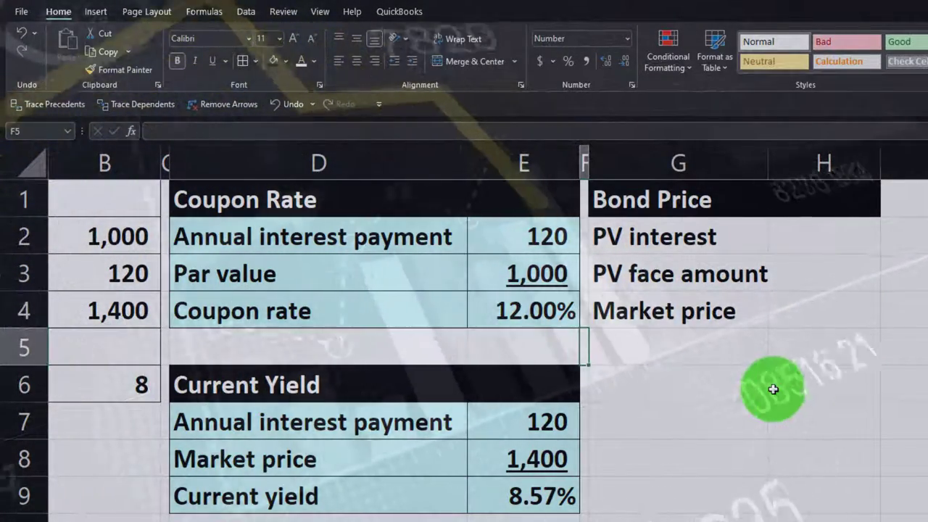
Label cell G6 "YTM (goal seek)" below the Bond Price block
{"action": "key", "text": "Down"}
{"action": "key", "text": "Right"}
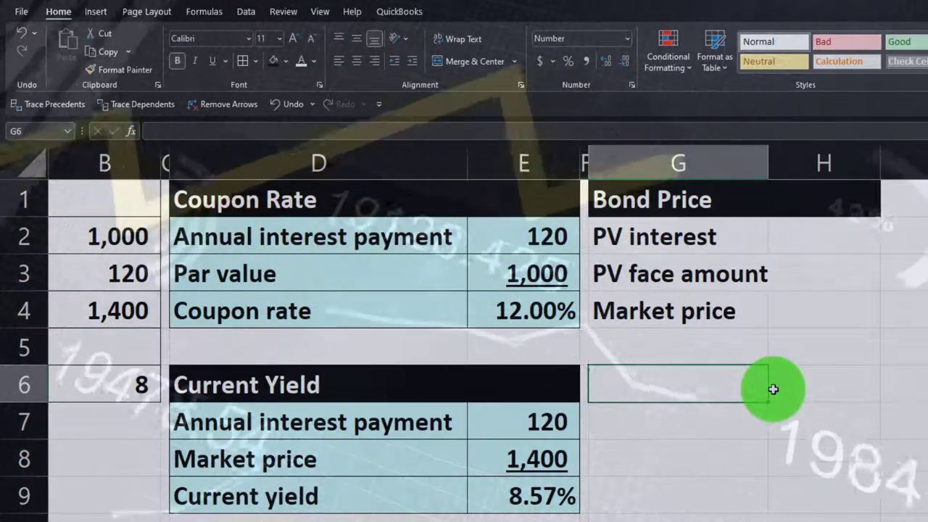
{"action": "type", "text": "YTM"}
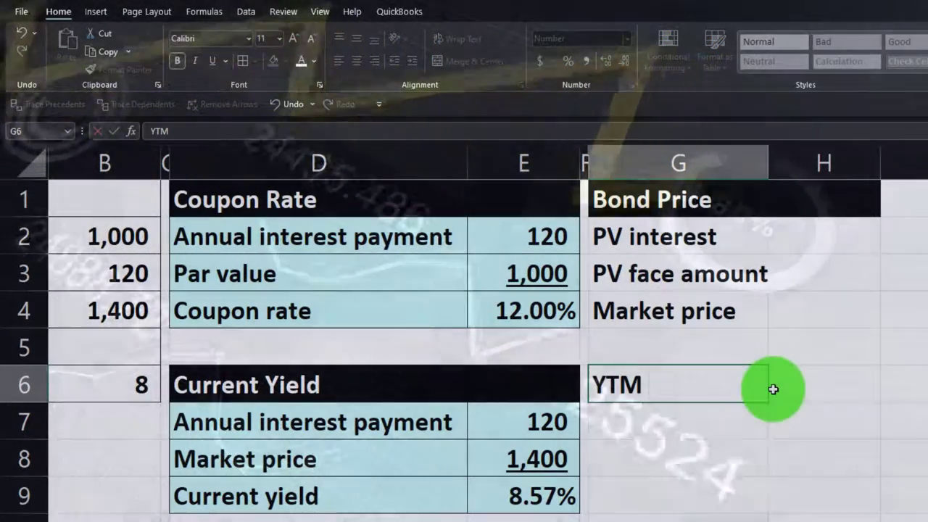
{"action": "type", "text": " (goal seek"}
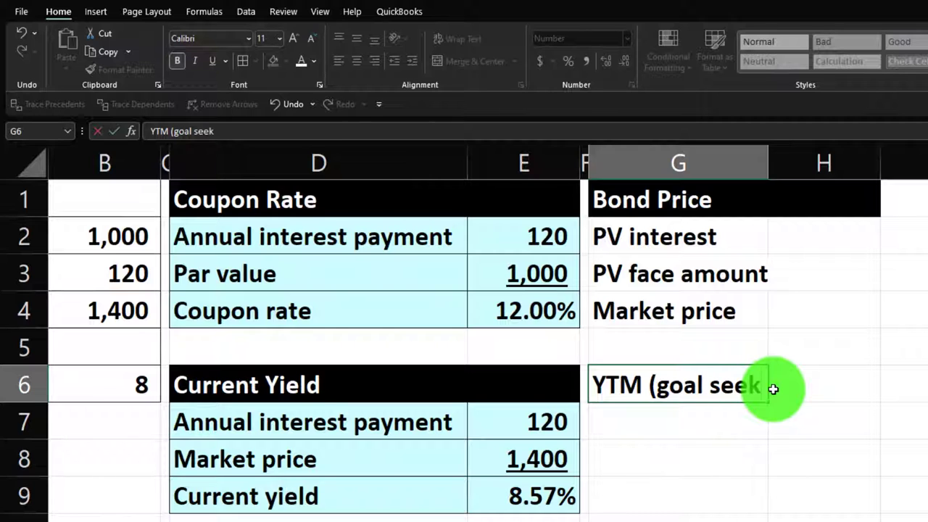
{"action": "left_click", "coordinate": [773, 389]}
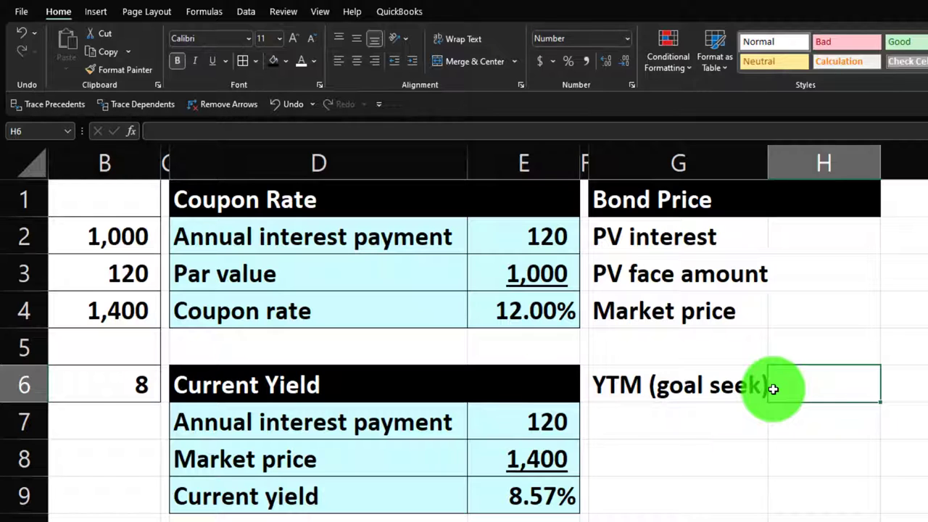
Enter a trial rate of 0.1 in H6 formatted as a percentage, and widen column G slightly to fit its label
{"action": "type", "text": "="}
{"action": "type", "text": "1"}
{"action": "key", "text": "Return"}
{"action": "left_click", "coordinate": [773, 390]}
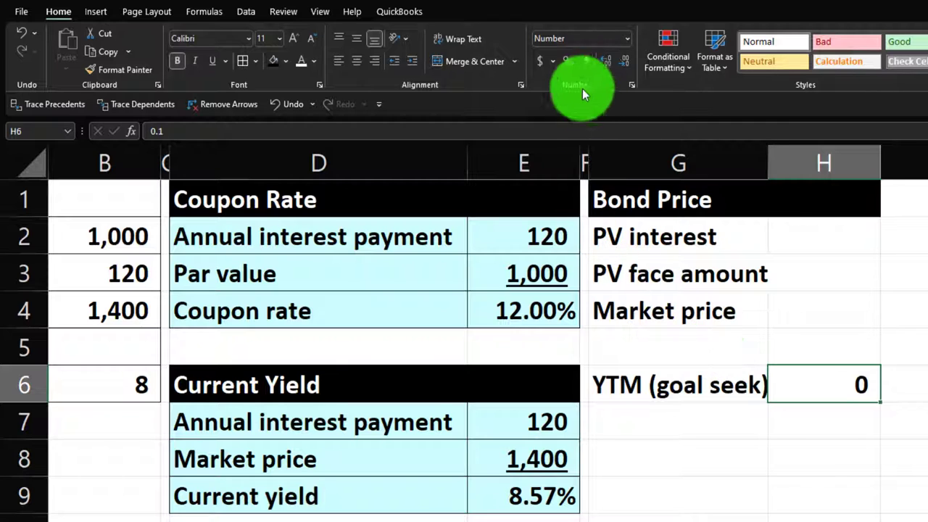
{"action": "left_click", "coordinate": [569, 58]}
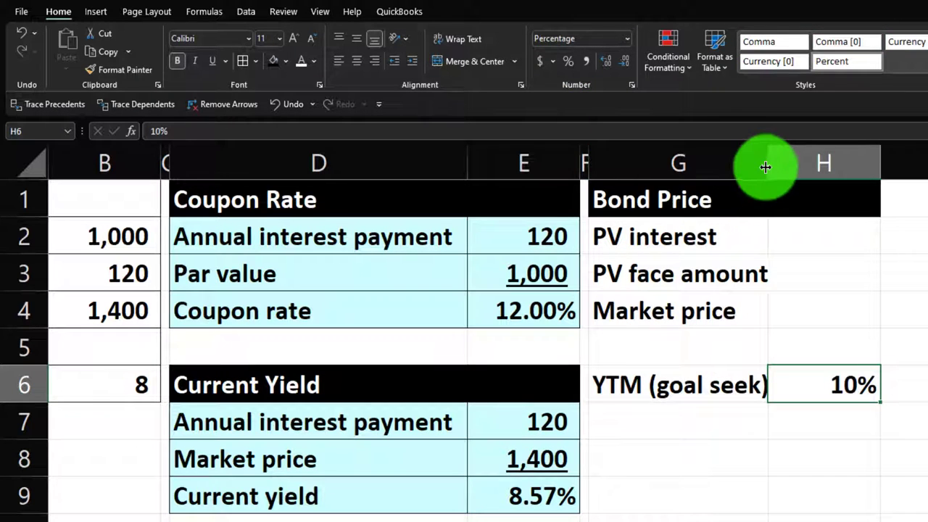
{"action": "left_click_drag", "start_coordinate": [768, 165], "coordinate": [776, 164]}
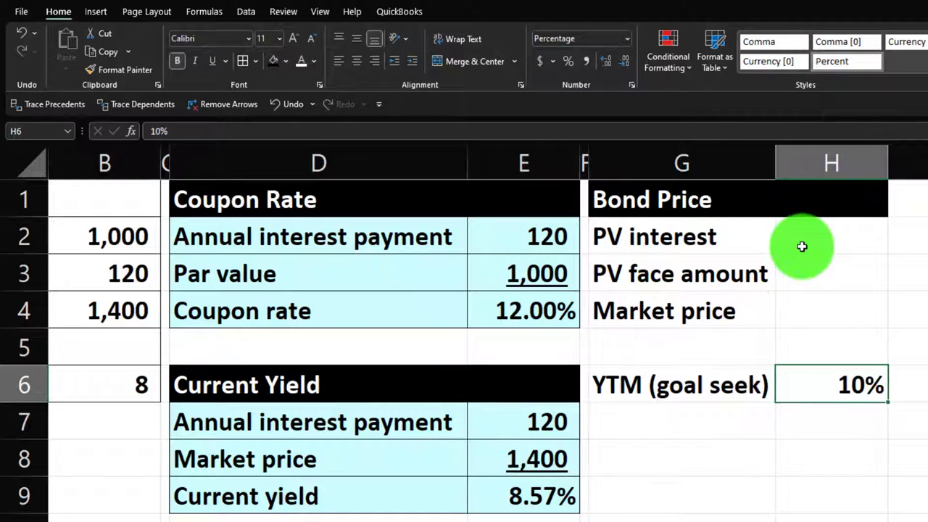
Examine the given market price in B4 alongside the trial YTM rate in H6
{"action": "left_click", "coordinate": [813, 297]}
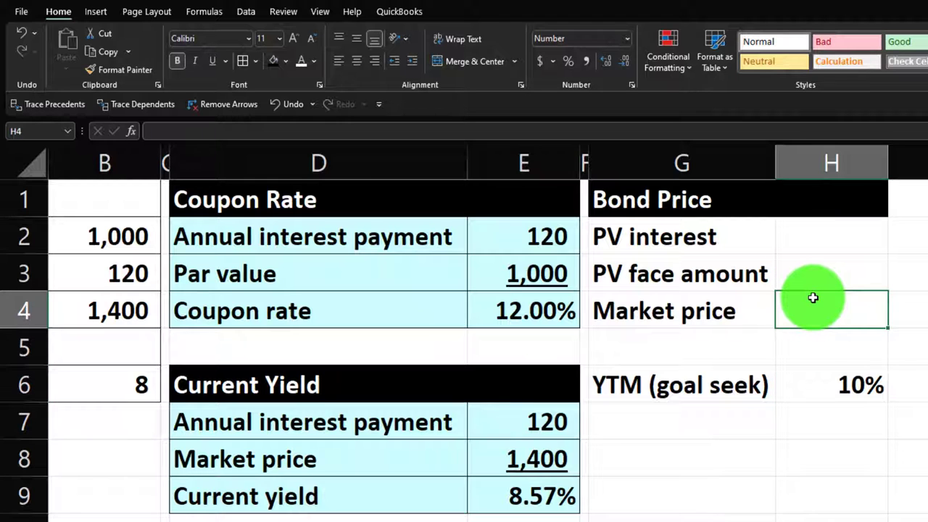
{"action": "key", "text": "Left"}
{"action": "key", "text": "Left"}
{"action": "key", "text": "Left"}
{"action": "key", "text": "Left"}
{"action": "key", "text": "Left"}
{"action": "key", "text": "Left"}
{"action": "key", "text": "Left"}
{"action": "key", "text": "Right"}
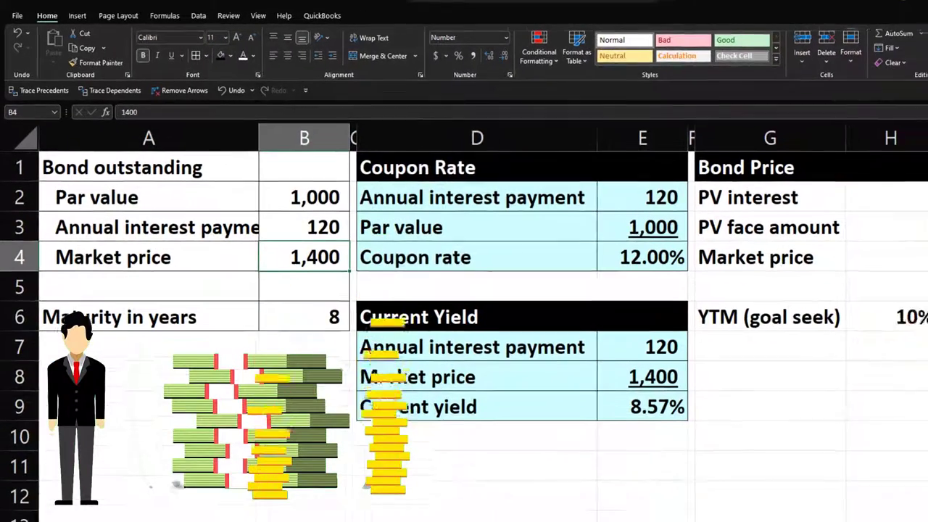
{"action": "left_click", "coordinate": [894, 316]}
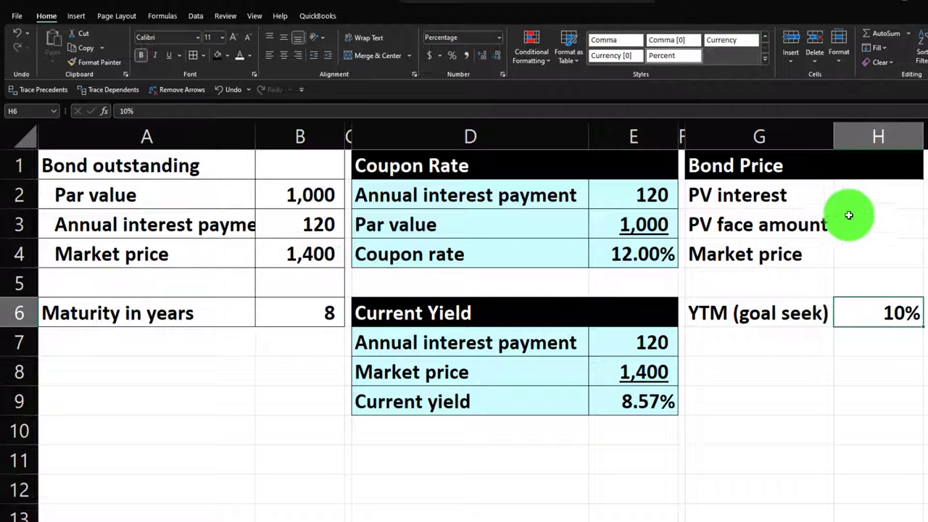
Calculate the PV of interest in H2 with -PV(H6,B6,B3), using the YTM, years to maturity and annual interest payment
{"action": "left_click", "coordinate": [864, 199]}
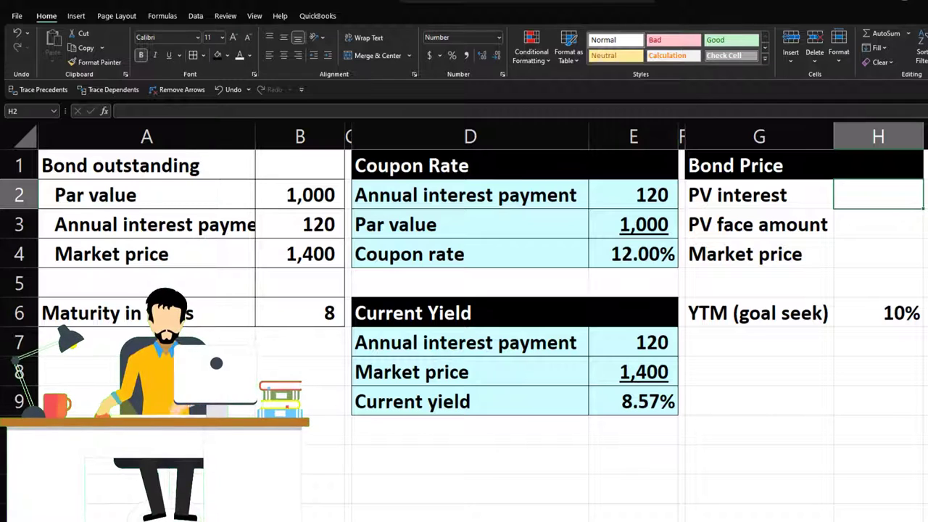
{"action": "type", "text": "-p"}
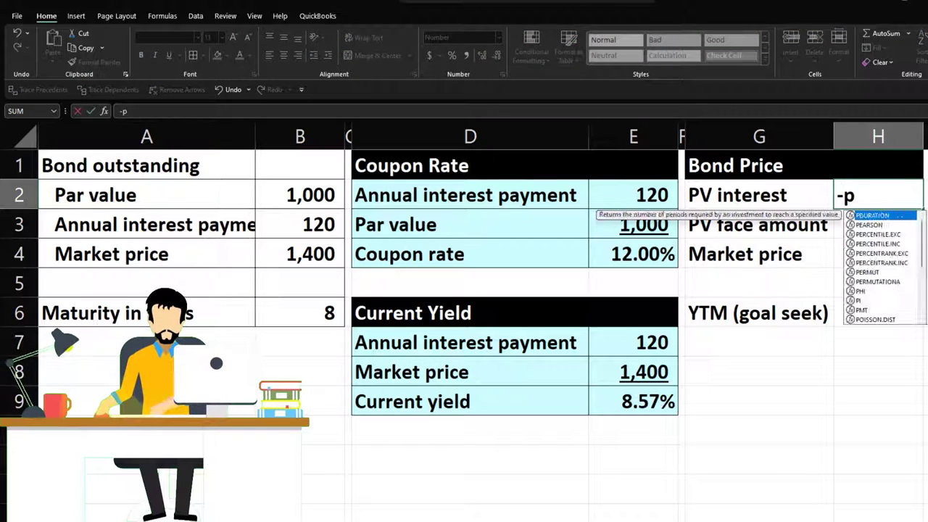
{"action": "type", "text": "v("}
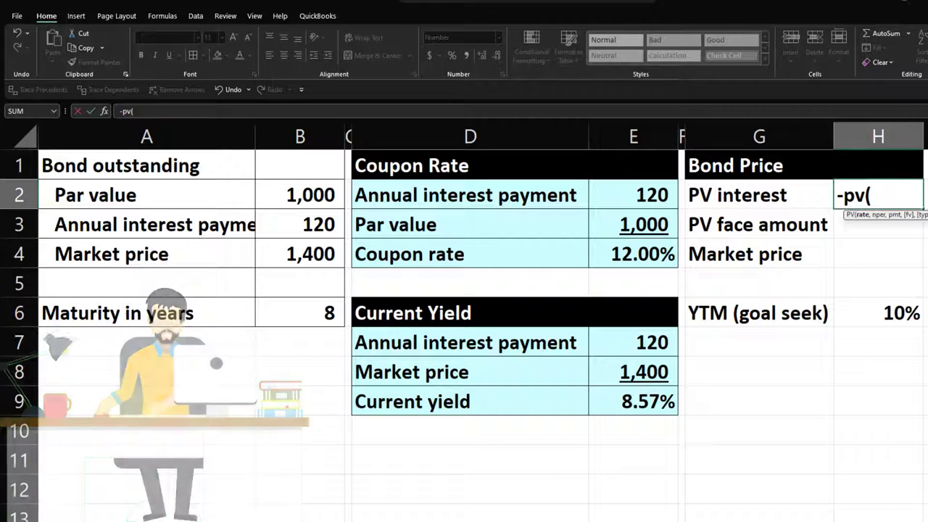
{"action": "left_click", "coordinate": [878, 254]}
{"action": "left_click", "coordinate": [878, 282]}
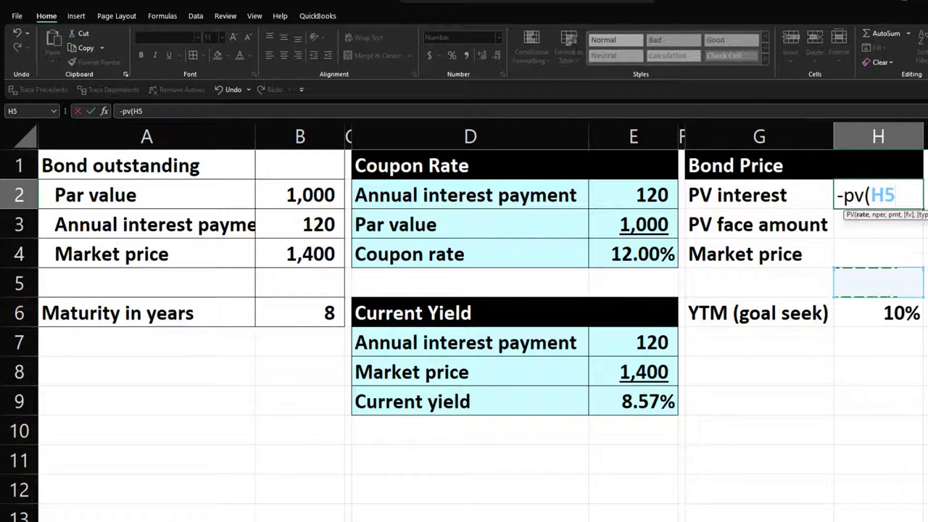
{"action": "left_click", "coordinate": [878, 312]}
{"action": "type", "text": ","}
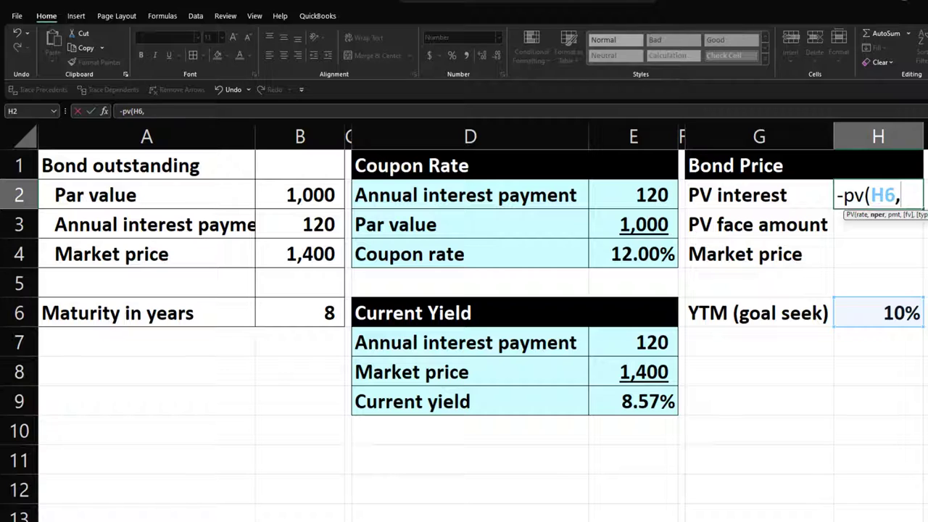
{"action": "key", "text": "Left"}
{"action": "key", "text": "Left"}
{"action": "key", "text": "Left"}
{"action": "key", "text": "Left"}
{"action": "key", "text": "Left"}
{"action": "key", "text": "Left"}
{"action": "key", "text": "Down"}
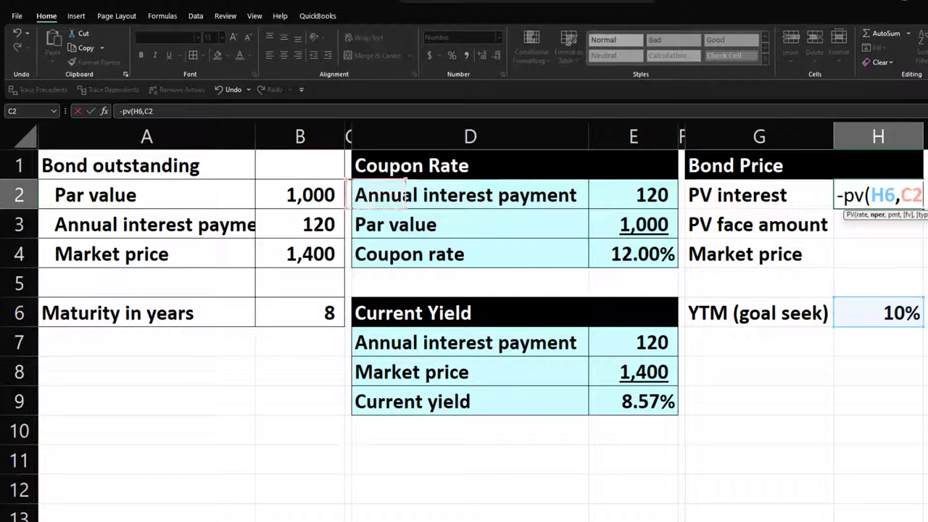
{"action": "key", "text": "Down"}
{"action": "key", "text": "Down"}
{"action": "key", "text": "Down"}
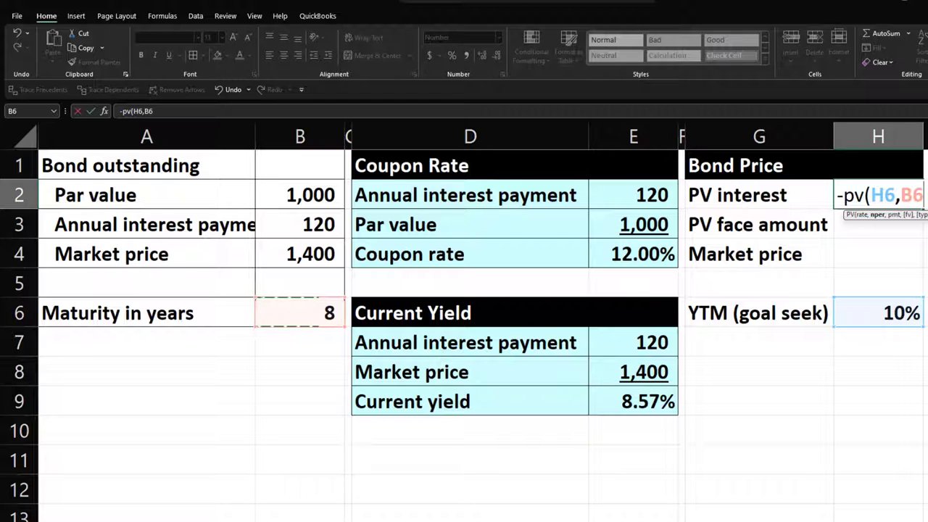
{"action": "type", "text": ",B2"}
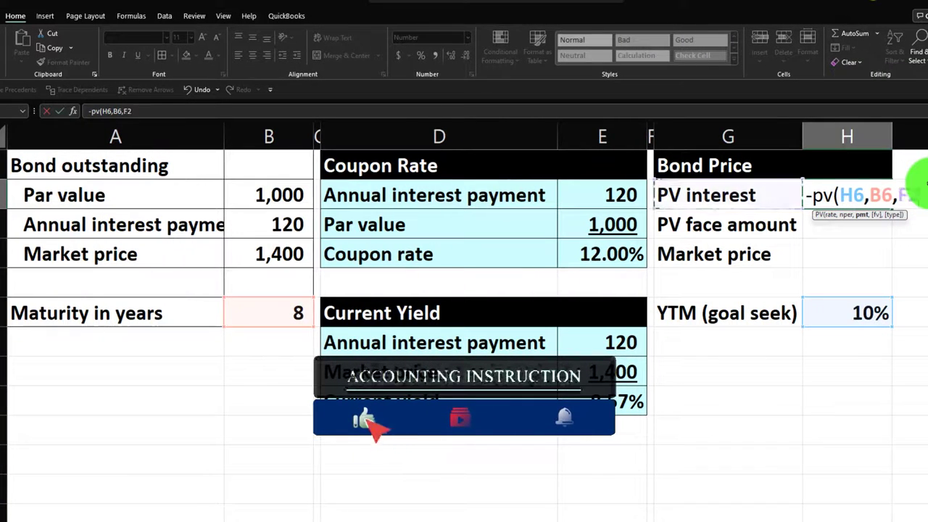
{"action": "left_click", "coordinate": [269, 224]}
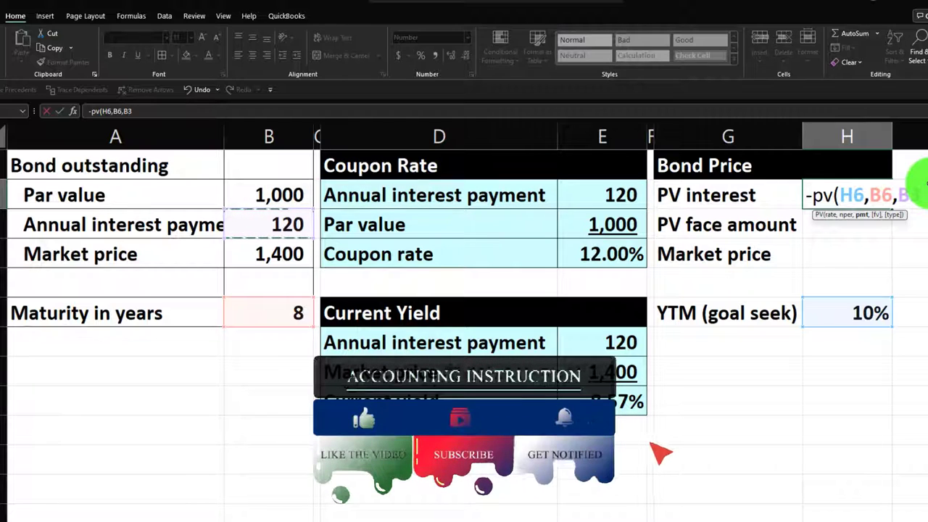
{"action": "key", "text": "Return"}
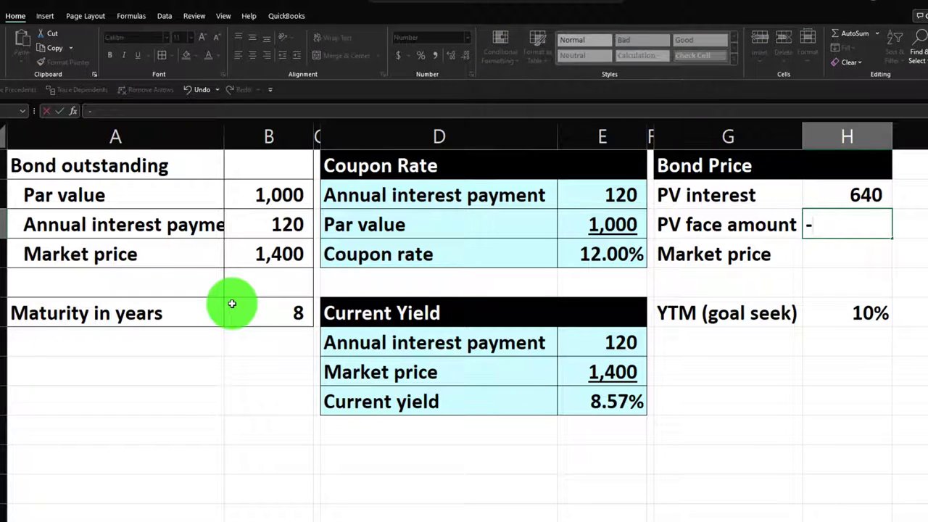
Calculate the PV of the face amount in H3 with -PV(H6,B6,,B2), skipping the payment argument and using par as future value
{"action": "type", "text": "pv"}
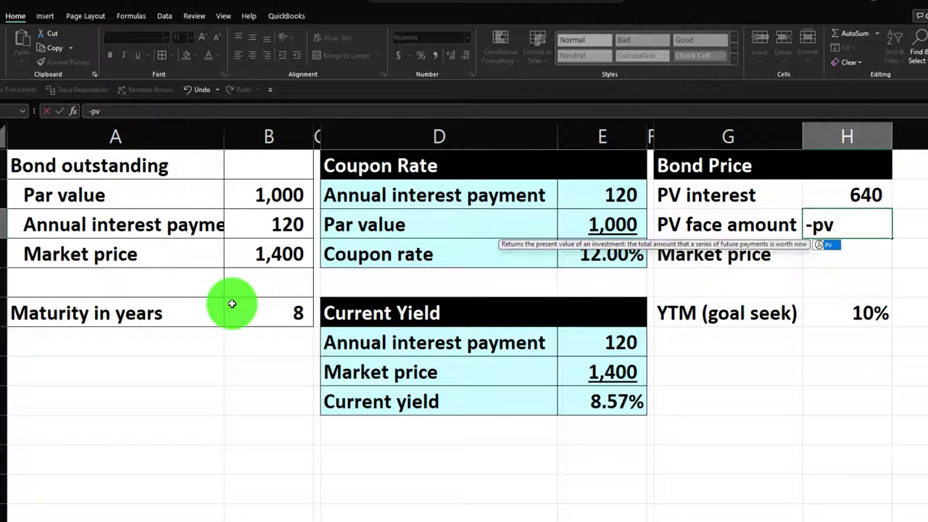
{"action": "type", "text": "("}
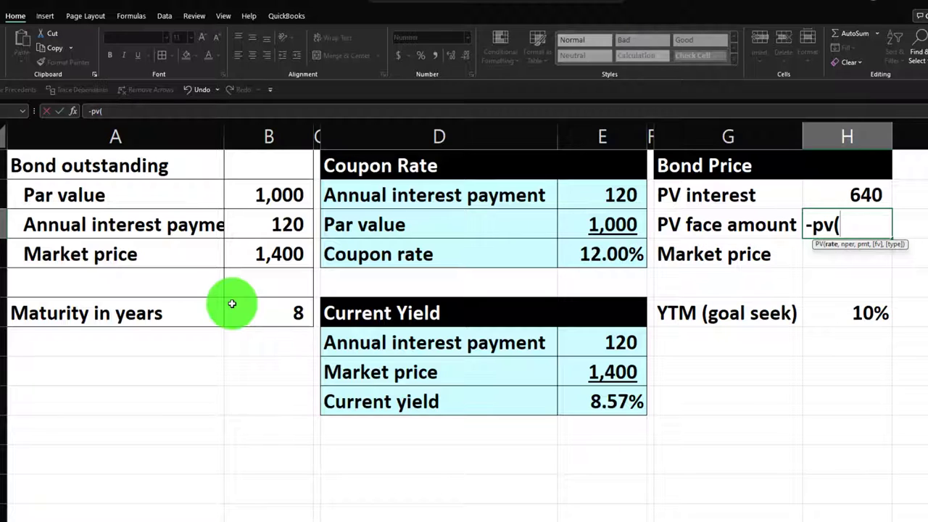
{"action": "key", "text": "Down"}
{"action": "key", "text": "Down"}
{"action": "key", "text": "Down"}
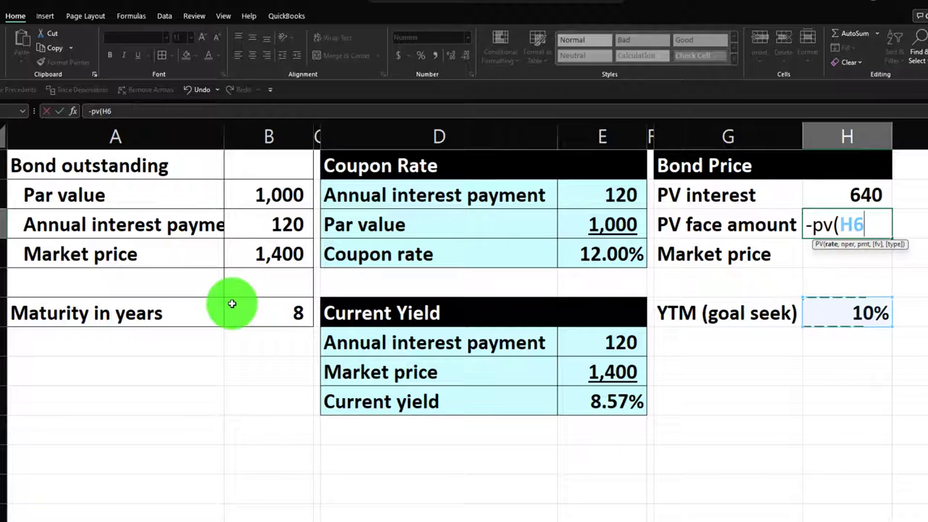
{"action": "type", "text": ","}
{"action": "key", "text": "Left"}
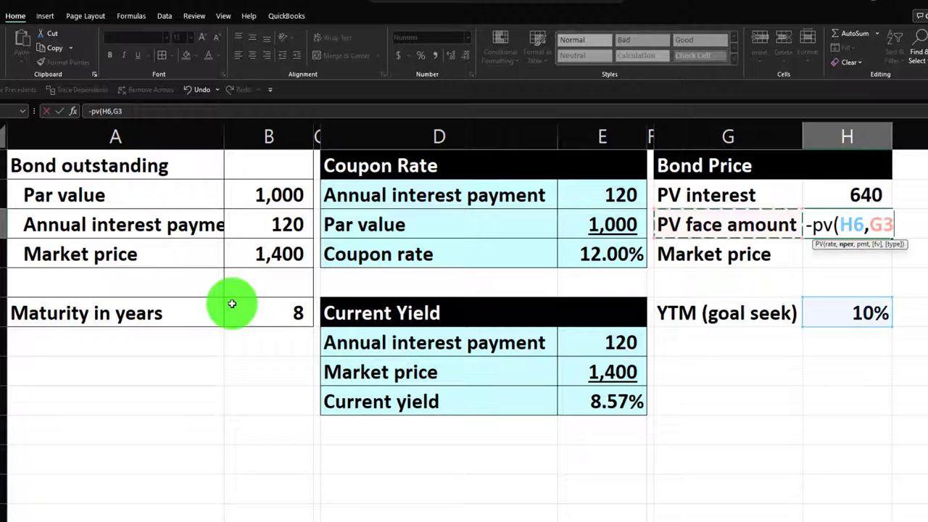
{"action": "key", "text": "Left"}
{"action": "key", "text": "Left"}
{"action": "key", "text": "Left"}
{"action": "key", "text": "Left"}
{"action": "key", "text": "Down"}
{"action": "key", "text": "Down"}
{"action": "key", "text": "Down"}
{"action": "key", "text": "Left"}
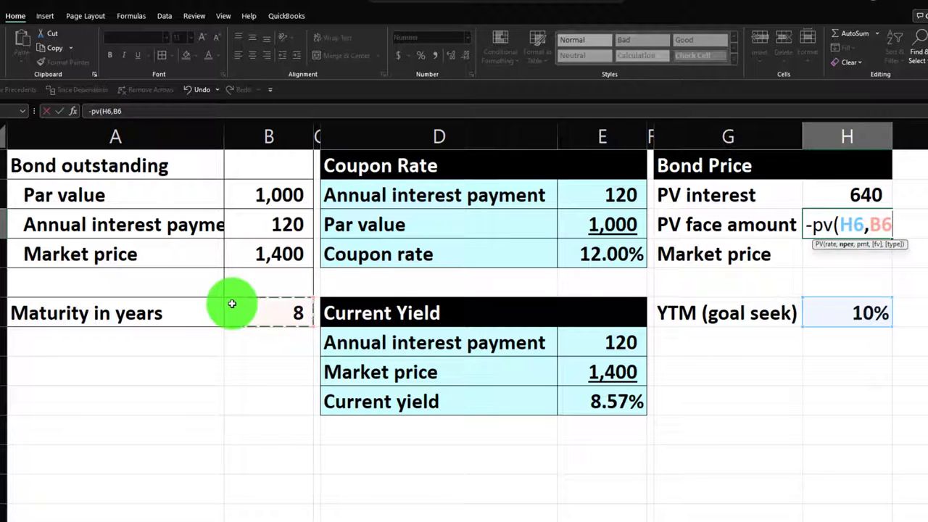
{"action": "type", "text": ",,"}
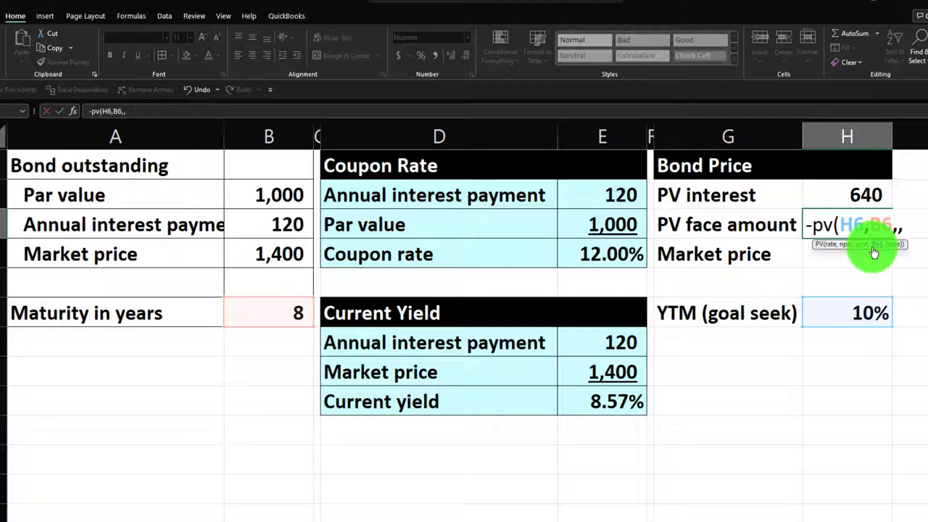
{"action": "left_click", "coordinate": [286, 196]}
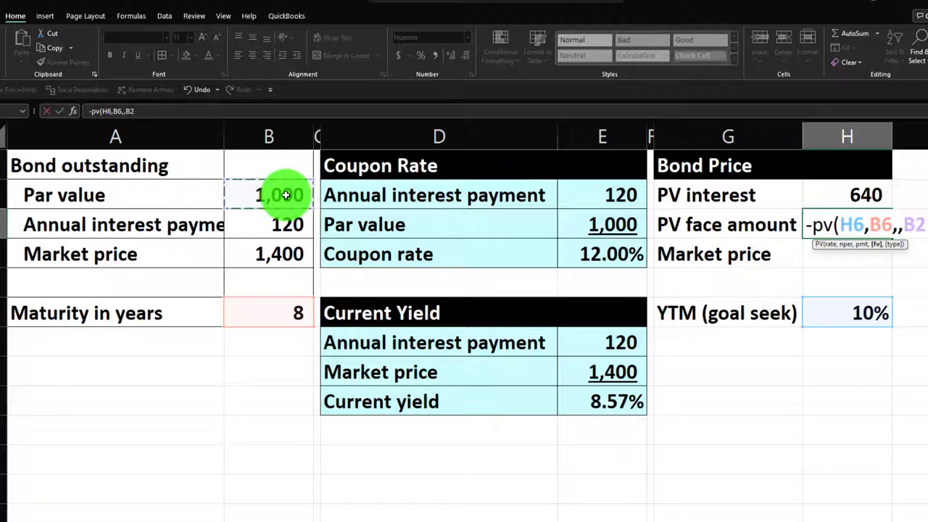
{"action": "key", "text": "Return"}
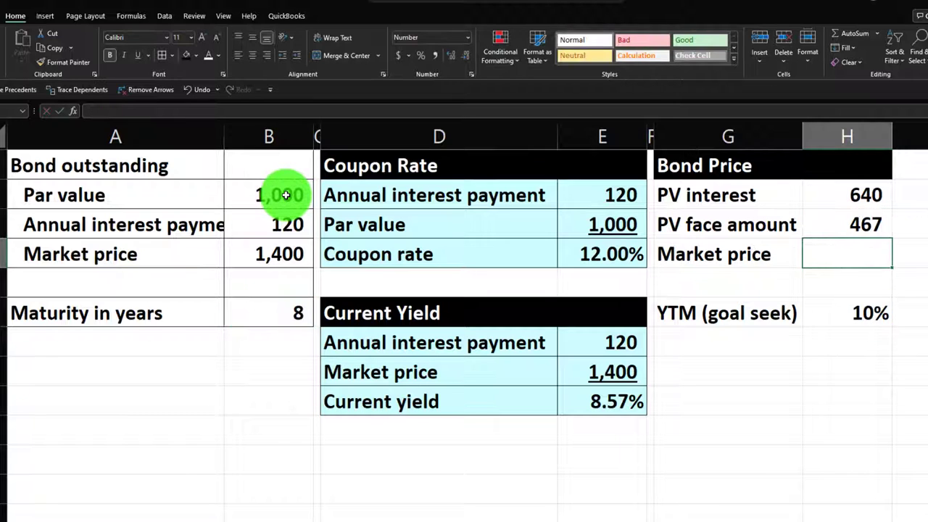
Total the two present values as the market price in H4 with a SUM of H2:H3
{"action": "type", "text": "=sum("}
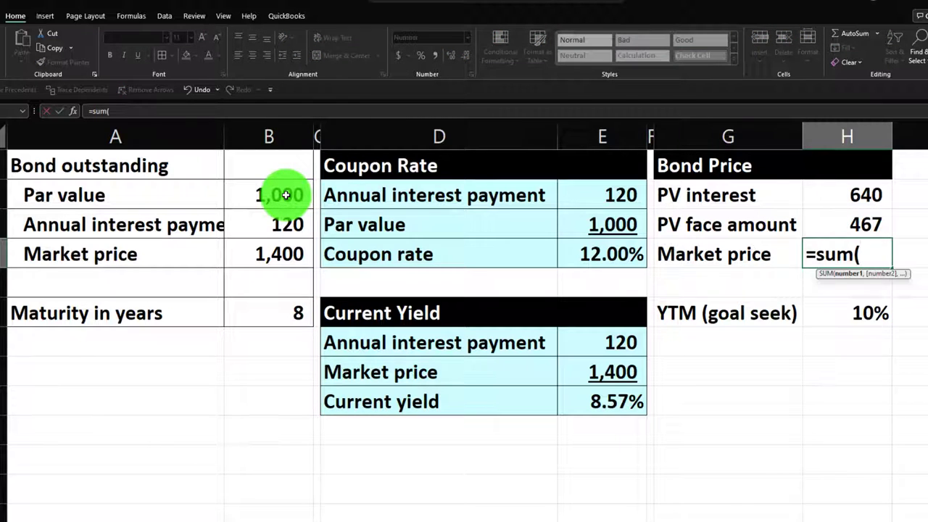
{"action": "key", "text": "Up"}
{"action": "key", "text": "shift+Up"}
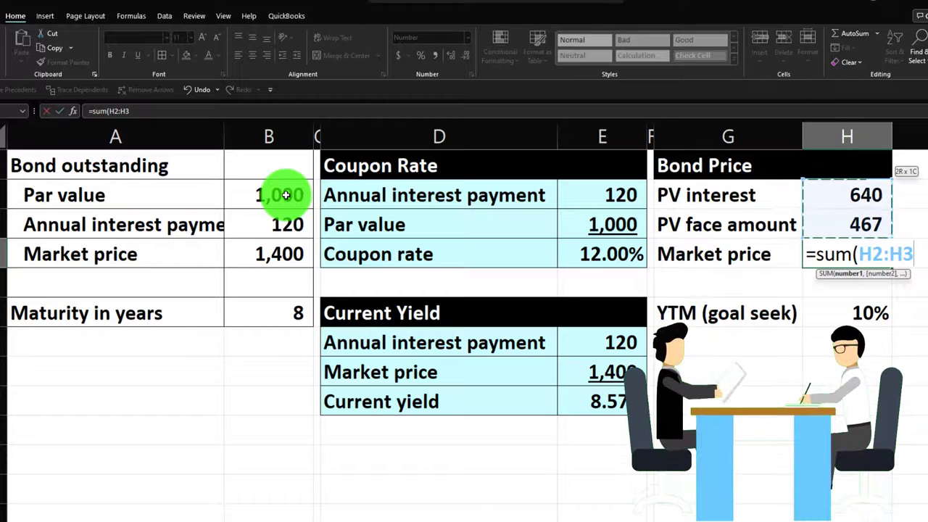
{"action": "key", "text": "Return"}
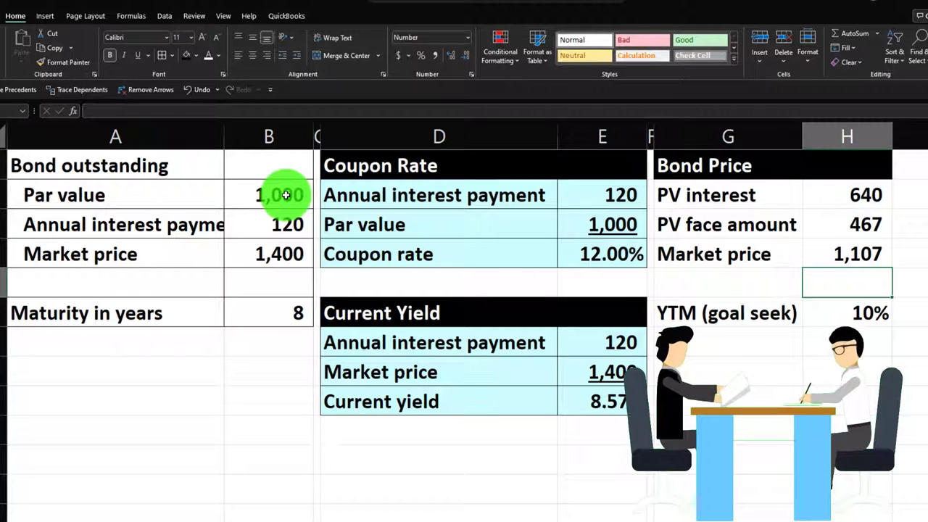
Try lower YTM rates in H6, entering 9% first and 8% as the final value
{"action": "key", "text": "Down"}
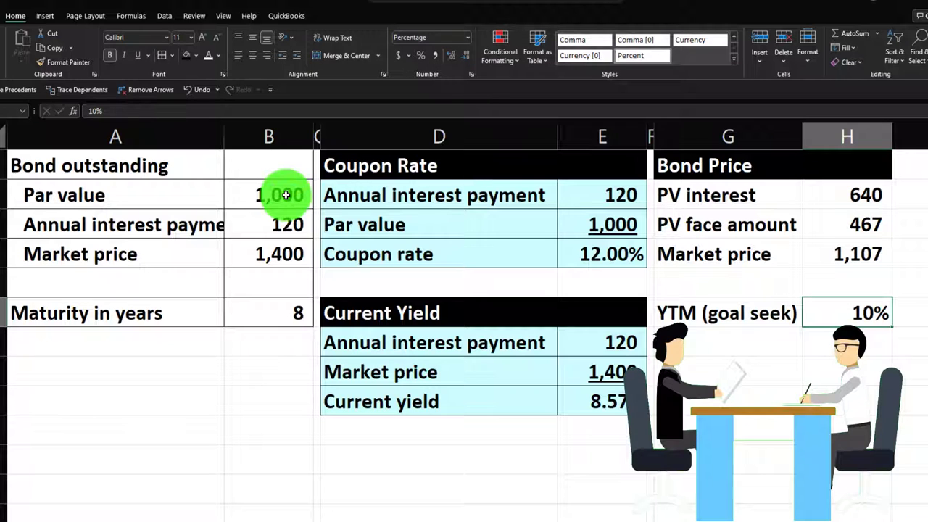
{"action": "type", "text": "9"}
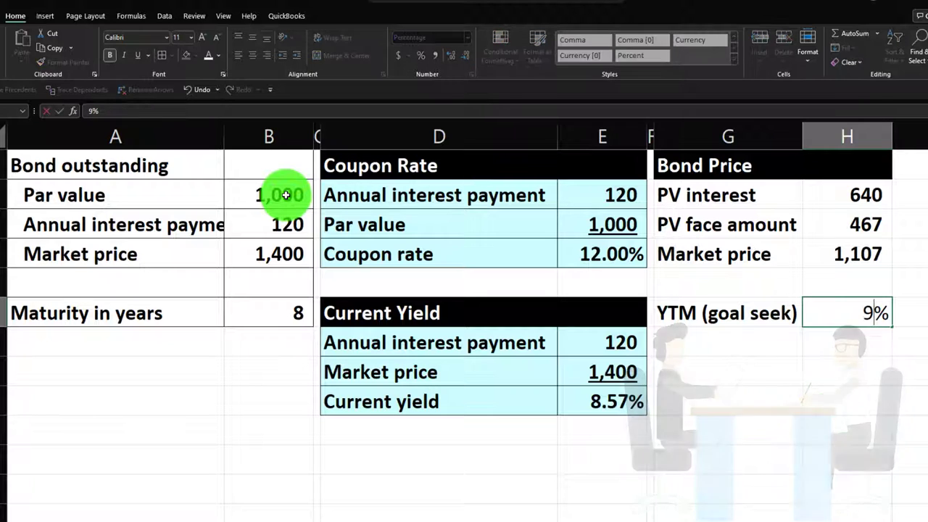
{"action": "key", "text": "Return"}
{"action": "key", "text": "Up"}
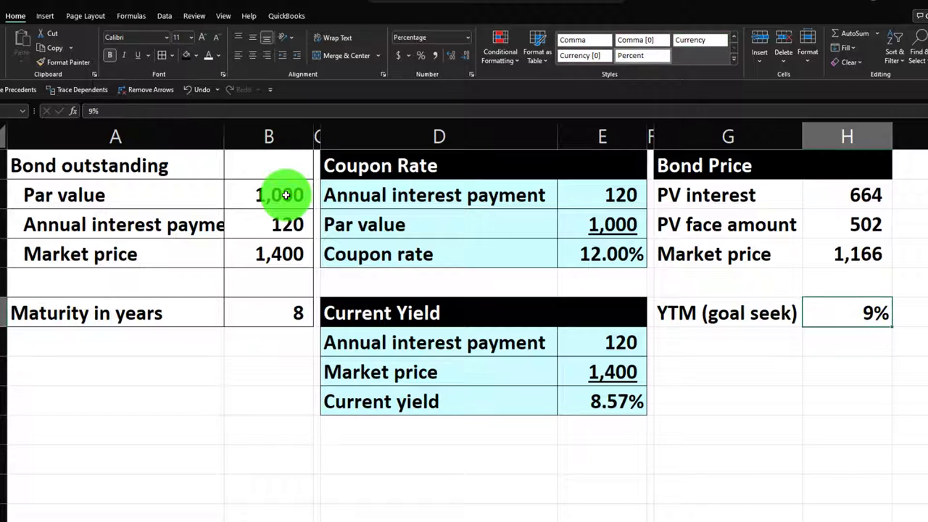
{"action": "type", "text": "8"}
{"action": "key", "text": "Return"}
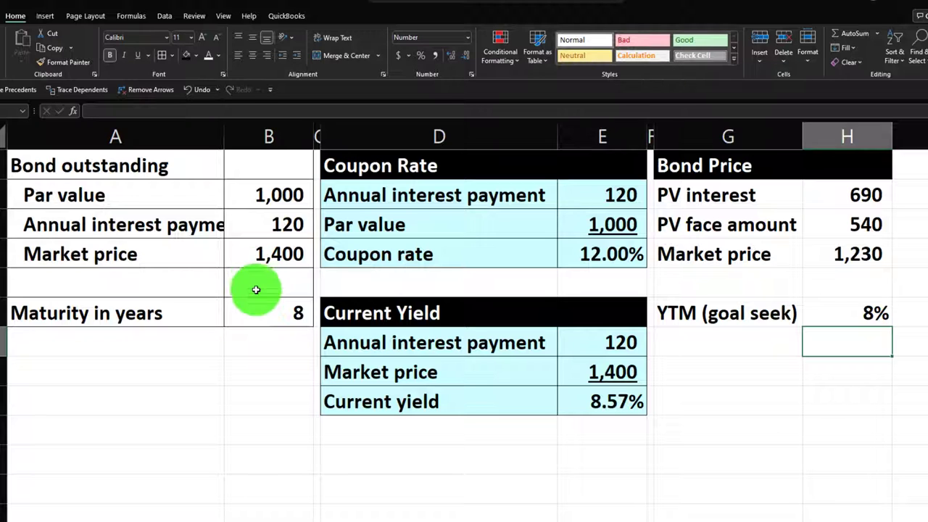
Run Goal Seek to set the market price in H4 to 1400 by changing the YTM in H6, accepting the solution
{"action": "left_click", "coordinate": [165, 16]}
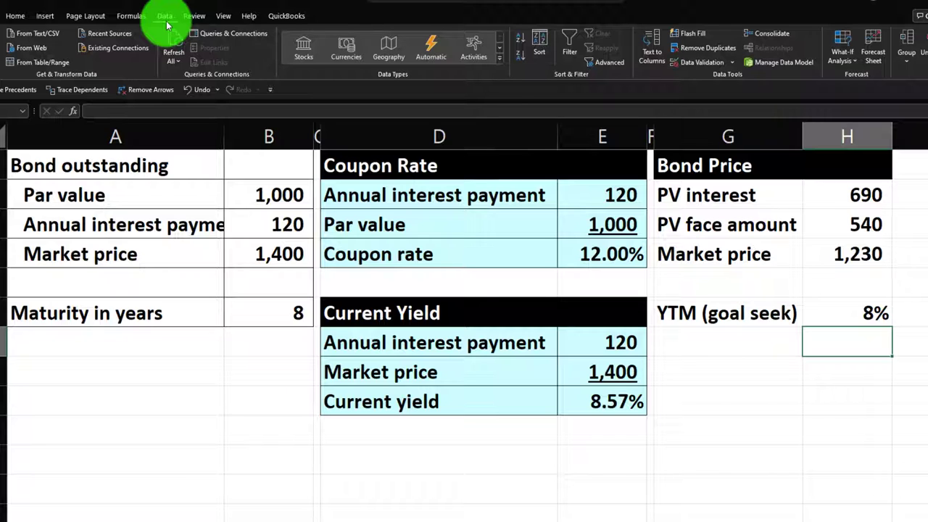
{"action": "left_click", "coordinate": [838, 58]}
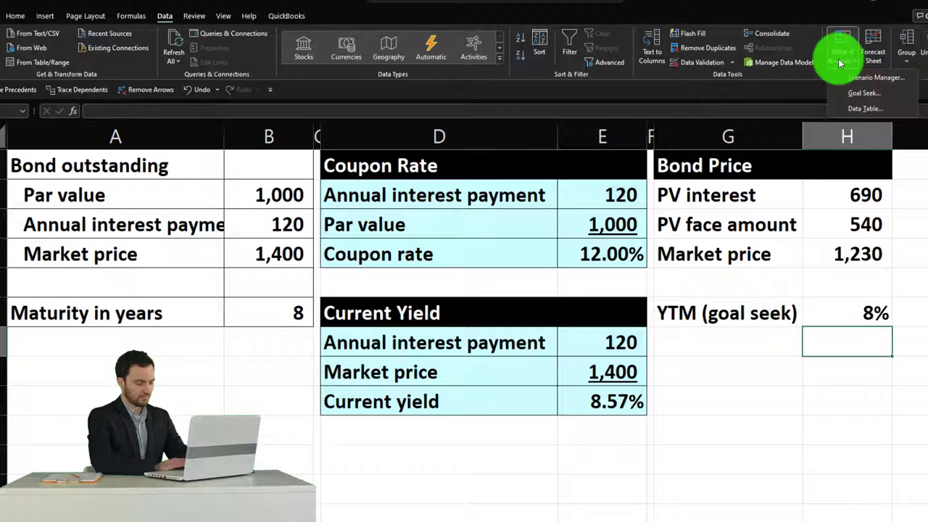
{"action": "left_click", "coordinate": [849, 93]}
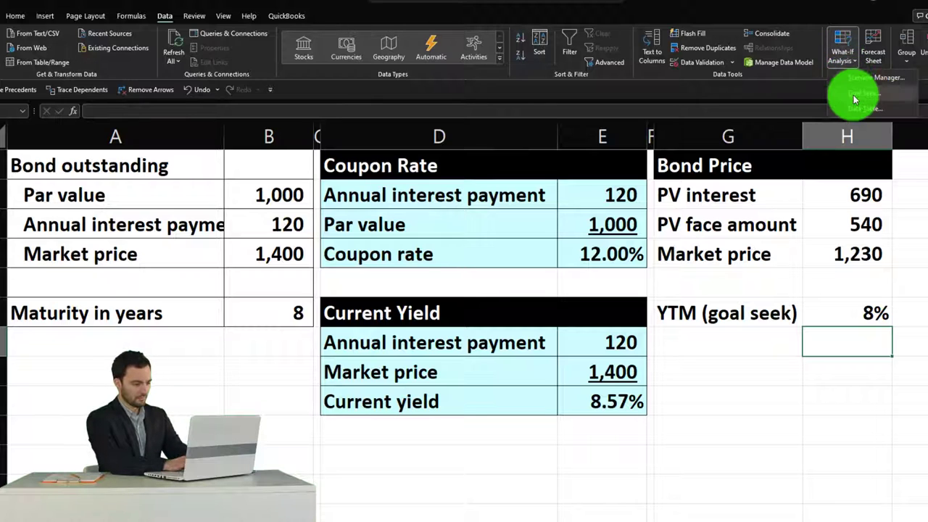
{"action": "left_click_drag", "start_coordinate": [675, 327], "coordinate": [550, 272]}
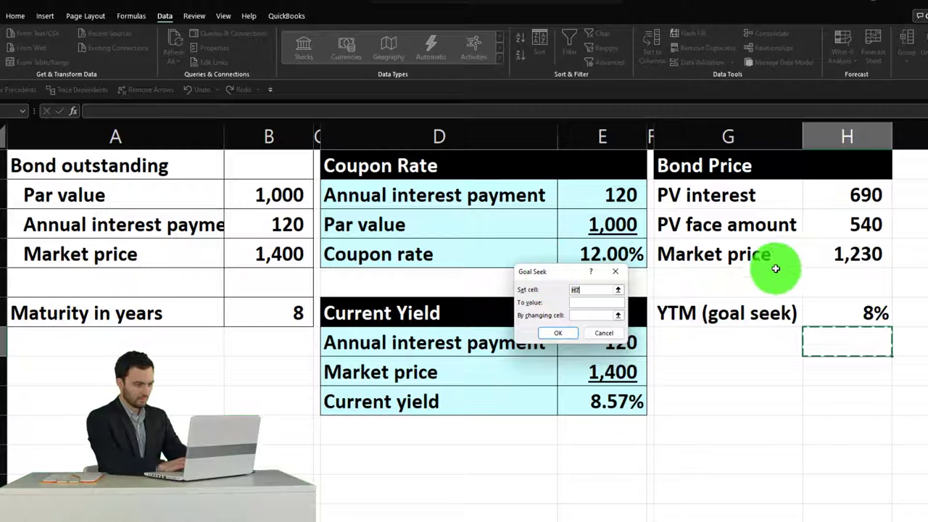
{"action": "left_click", "coordinate": [837, 253]}
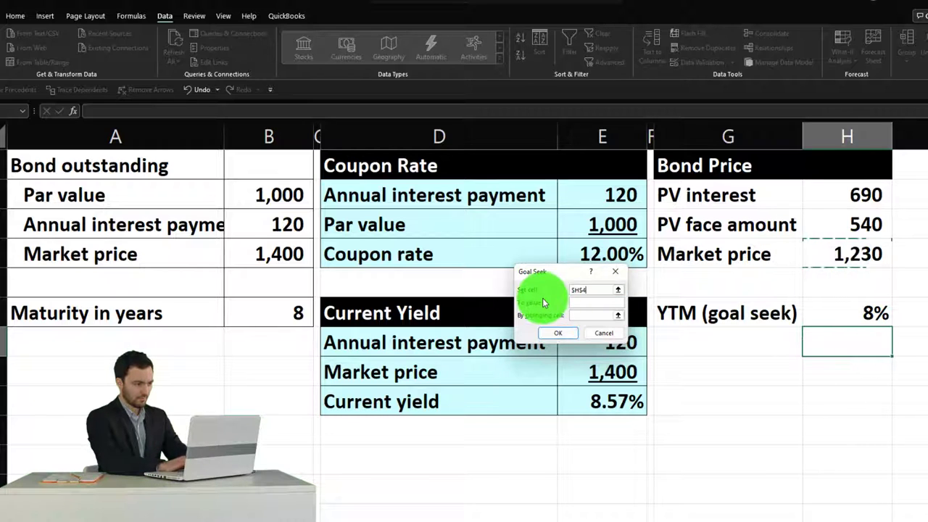
{"action": "left_click", "coordinate": [588, 303]}
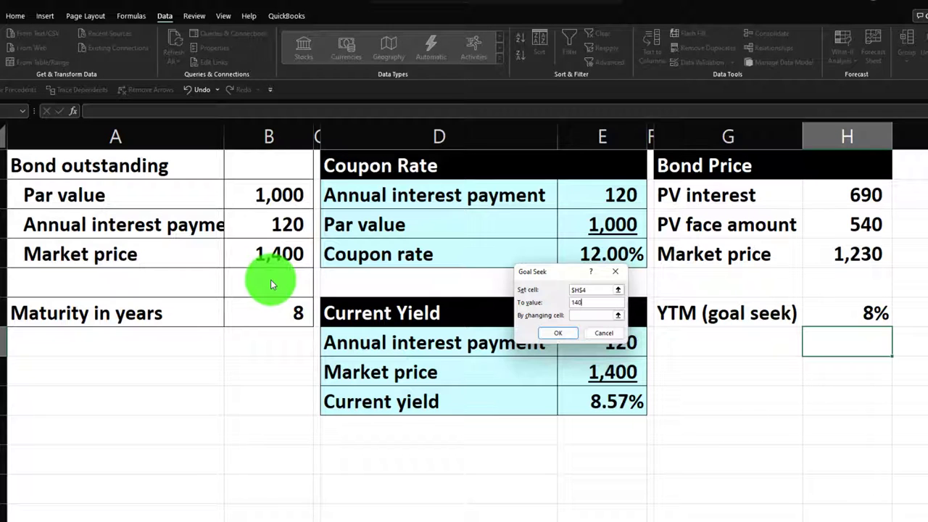
{"action": "left_click", "coordinate": [585, 315]}
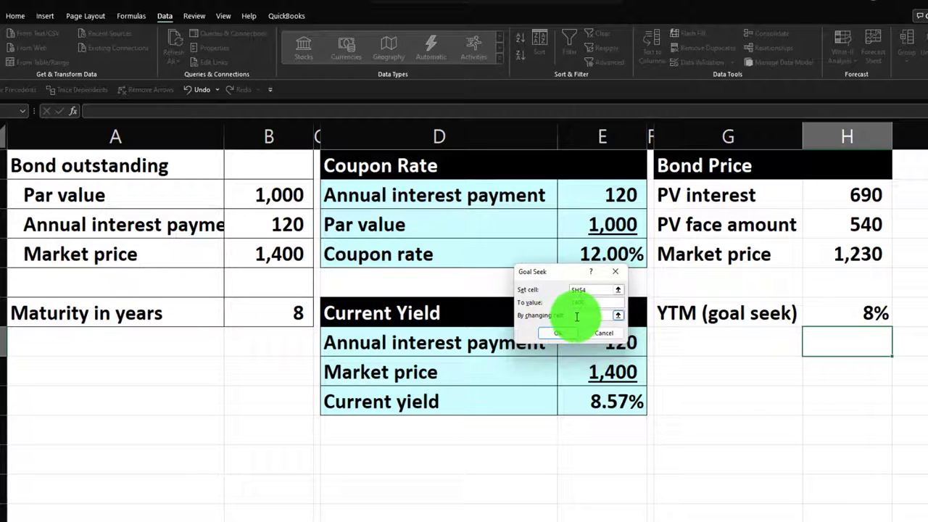
{"action": "left_click", "coordinate": [861, 311]}
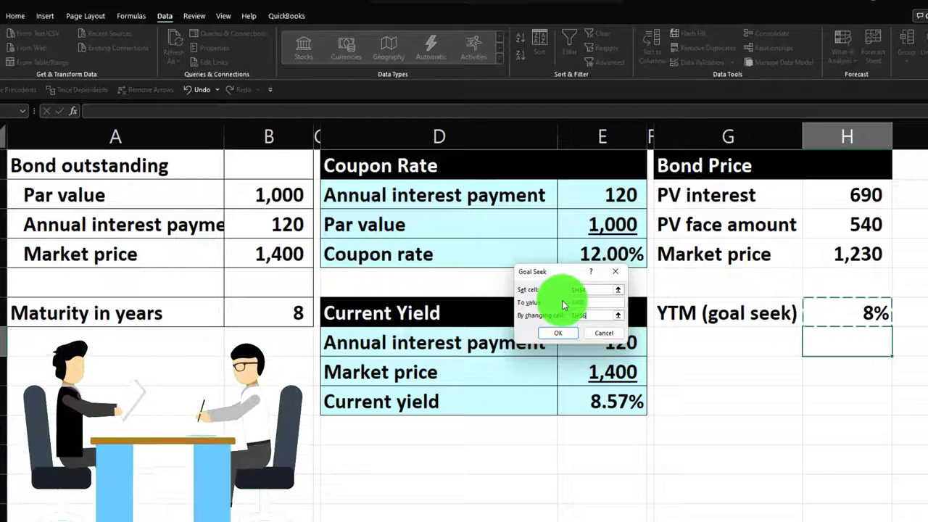
{"action": "left_click", "coordinate": [547, 333]}
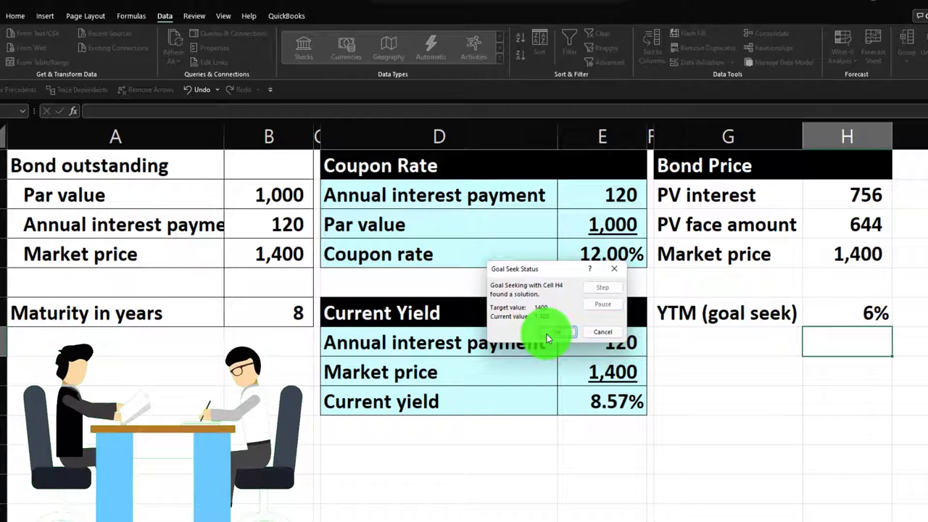
{"action": "left_click", "coordinate": [548, 333]}
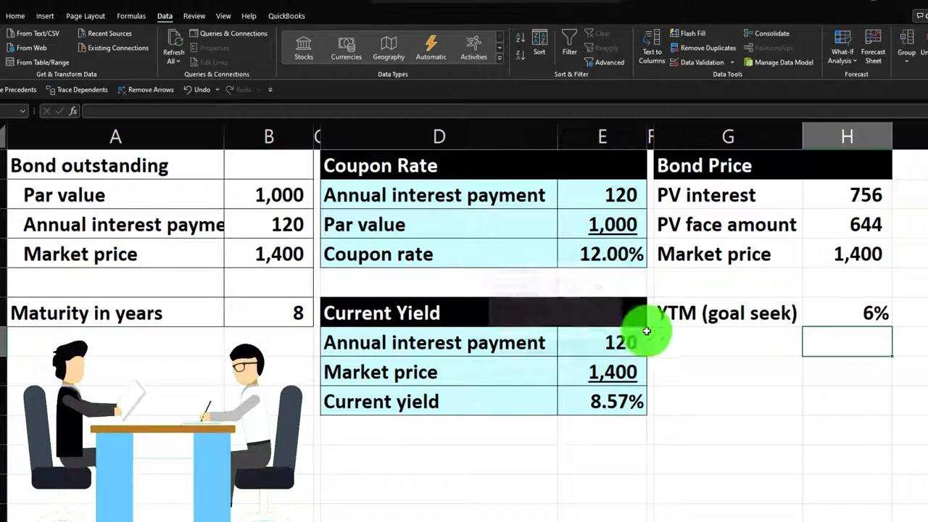
Show the YTM (goal seek) percentage in H6 with two decimal places
{"action": "left_click", "coordinate": [845, 304]}
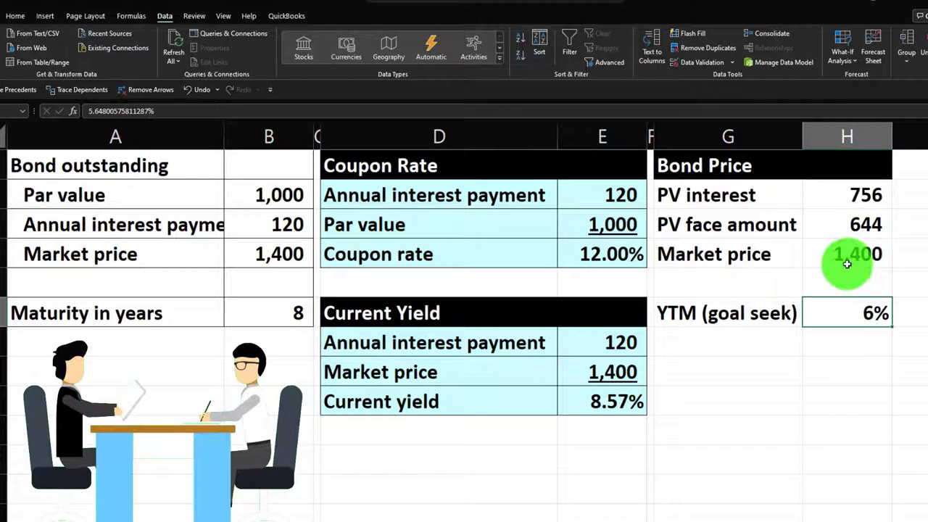
{"action": "left_click", "coordinate": [13, 17]}
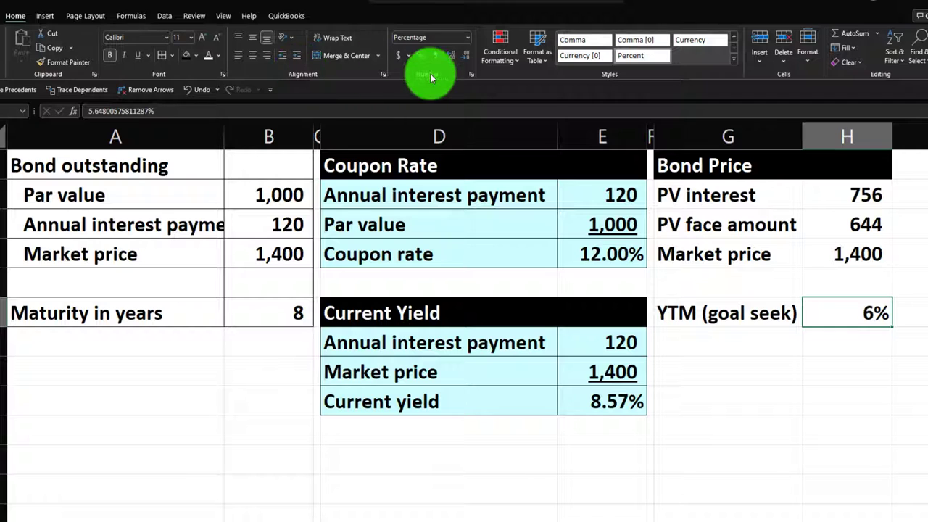
{"action": "left_click", "coordinate": [455, 61]}
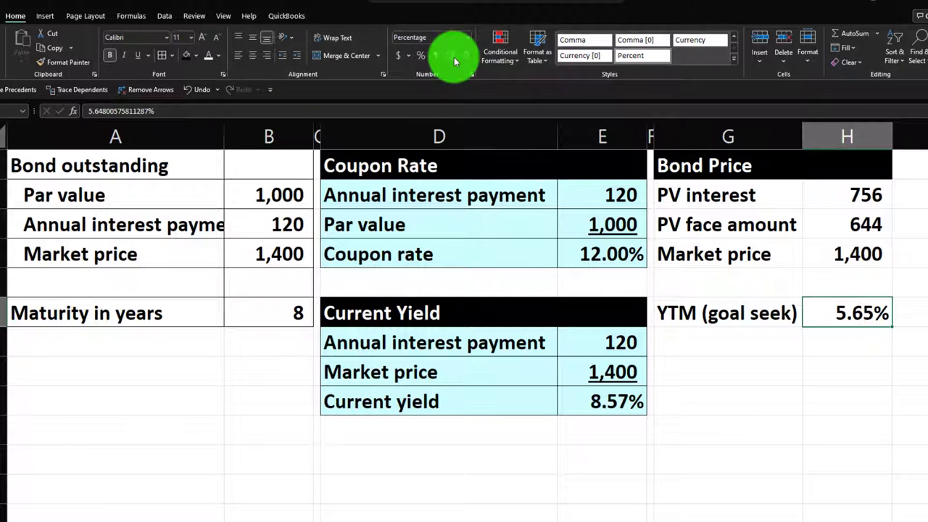
Enter the label "YTM Yield to maturity" in G7 and widen column G to fit it
{"action": "left_click", "coordinate": [703, 347]}
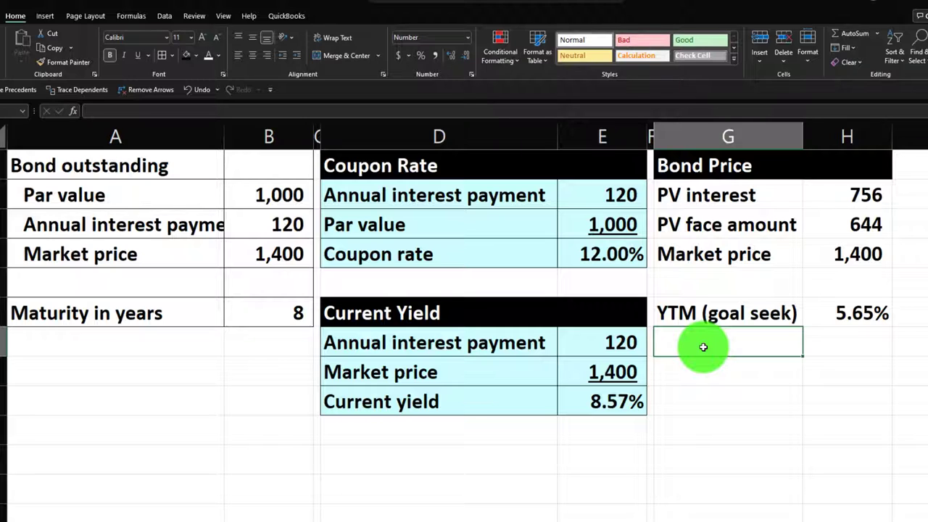
{"action": "type", "text": "Y"}
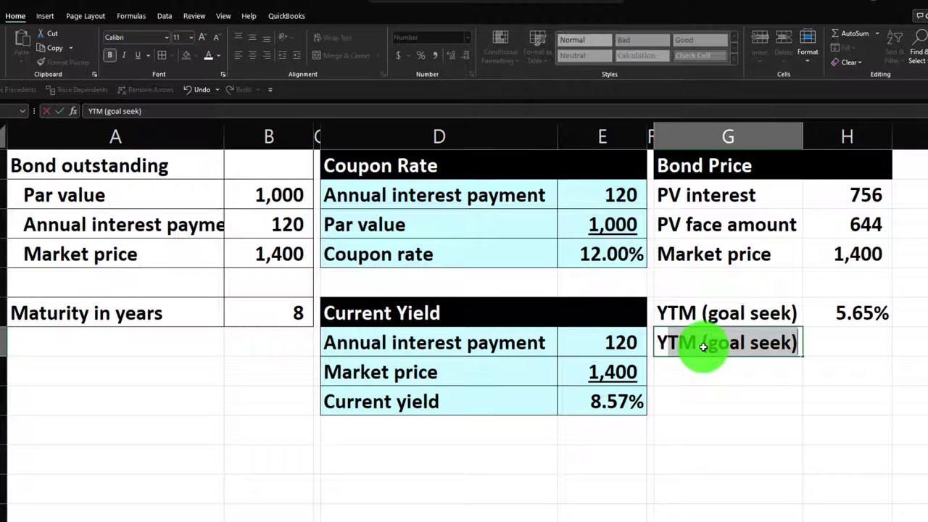
{"action": "type", "text": "TM"}
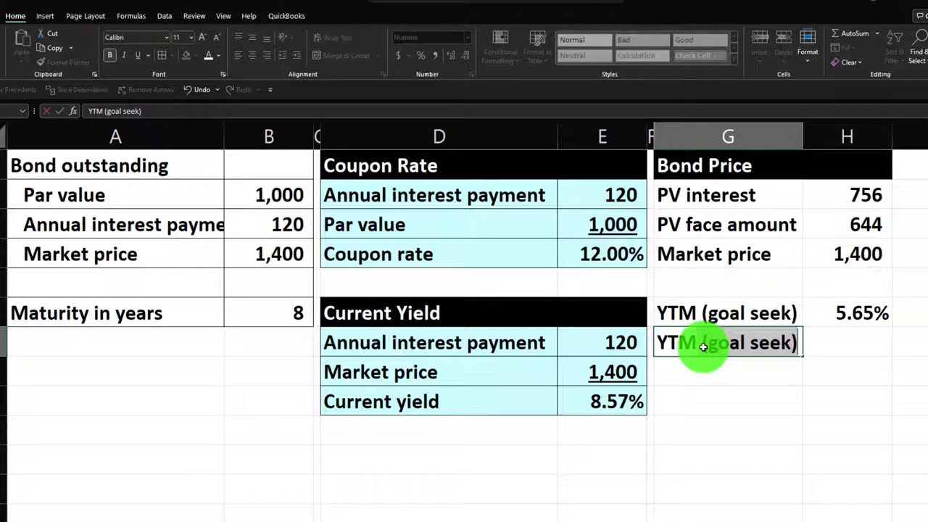
{"action": "type", "text": " Yeil"}
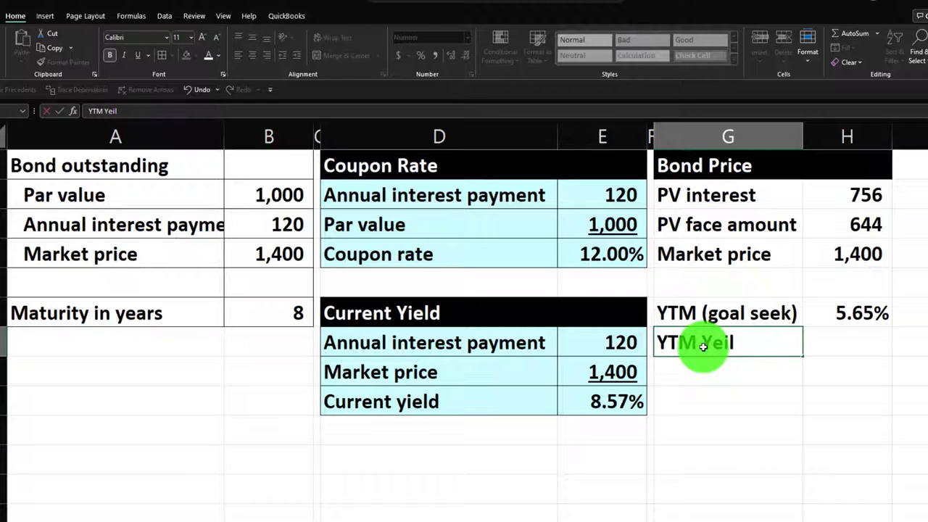
{"action": "type", "text": "d"}
{"action": "key", "text": "BackSpace"}
{"action": "key", "text": "BackSpace"}
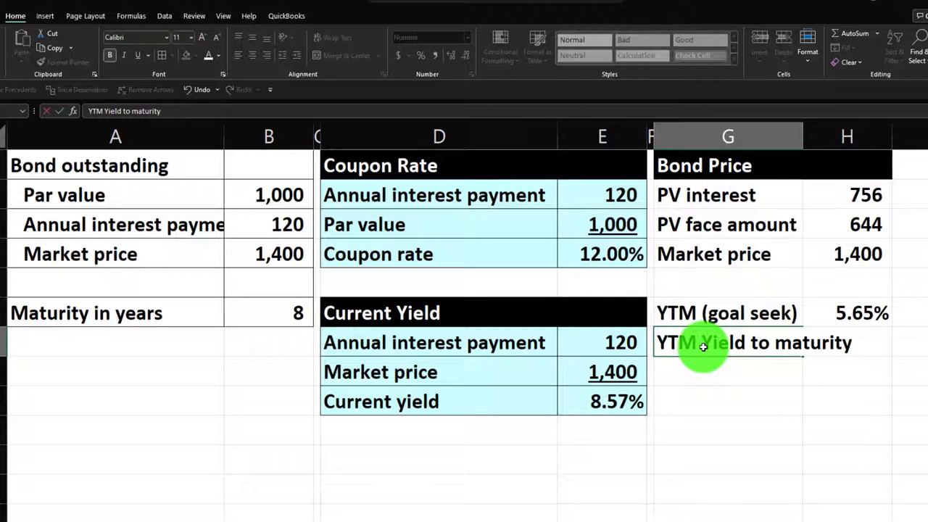
{"action": "key", "text": "Return"}
{"action": "left_click_drag", "start_coordinate": [803, 137], "coordinate": [856, 145]}
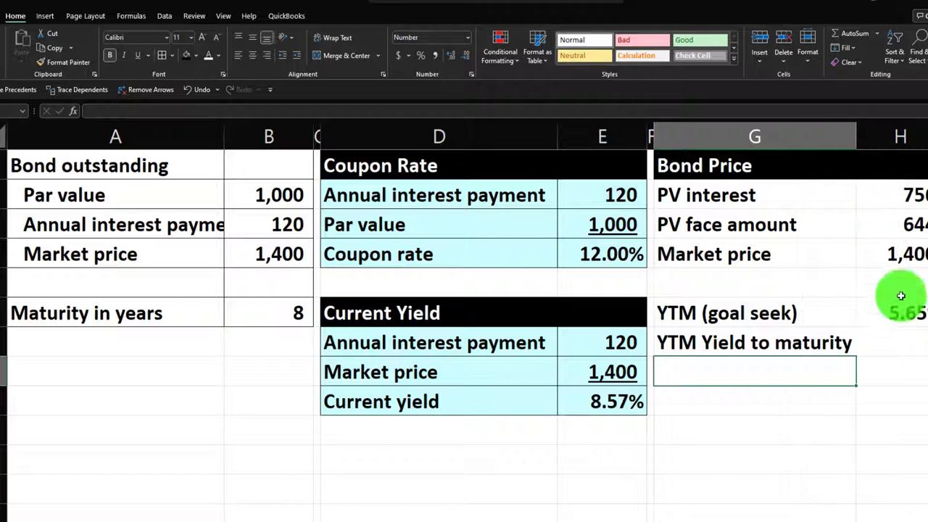
Begin a RATE formula in H7 with maturity in years B6 as nper and annual interest payment B3 as pmt
{"action": "left_click", "coordinate": [905, 350]}
{"action": "type", "text": "="}
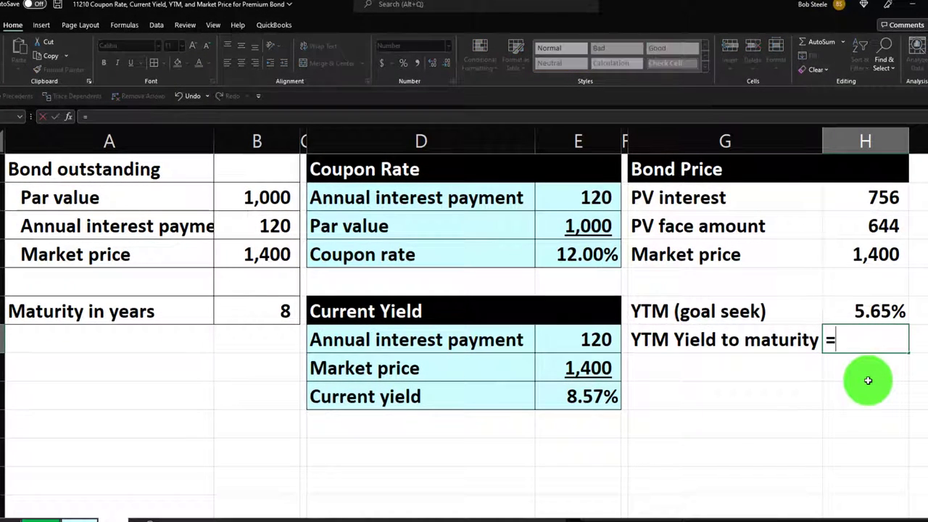
{"action": "type", "text": "rate("}
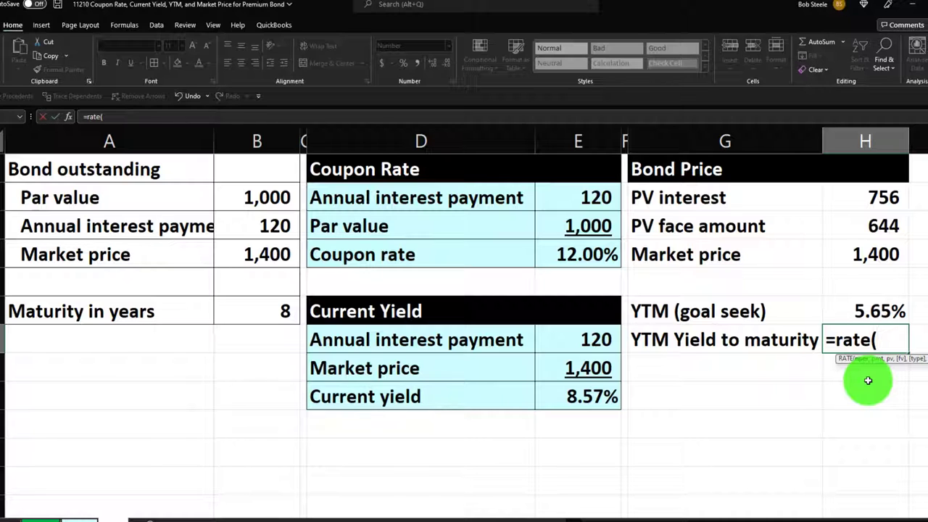
{"action": "key", "text": "Left"}
{"action": "key", "text": "Left"}
{"action": "key", "text": "Left"}
{"action": "key", "text": "Left"}
{"action": "key", "text": "Left"}
{"action": "key", "text": "Left"}
{"action": "key", "text": "Up"}
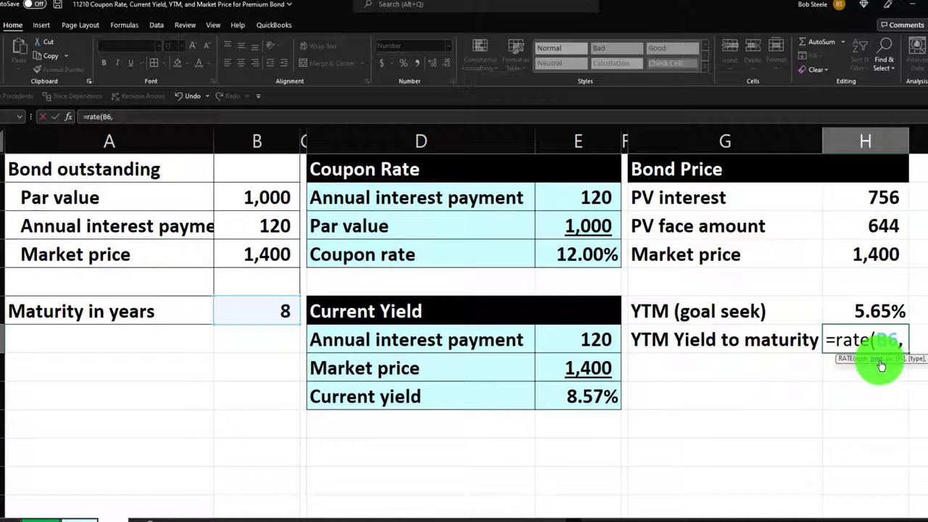
{"action": "key", "text": "Left"}
{"action": "key", "text": "Left"}
{"action": "key", "text": "Left"}
{"action": "key", "text": "Left"}
{"action": "key", "text": "Left"}
{"action": "key", "text": "Left"}
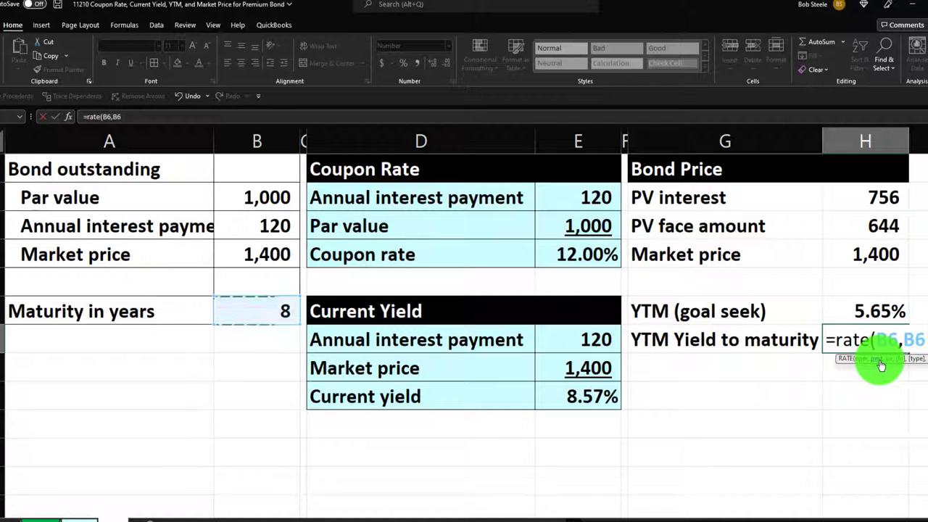
{"action": "key", "text": "Up"}
{"action": "key", "text": "Up"}
{"action": "key", "text": "Up"}
{"action": "key", "text": "Up"}
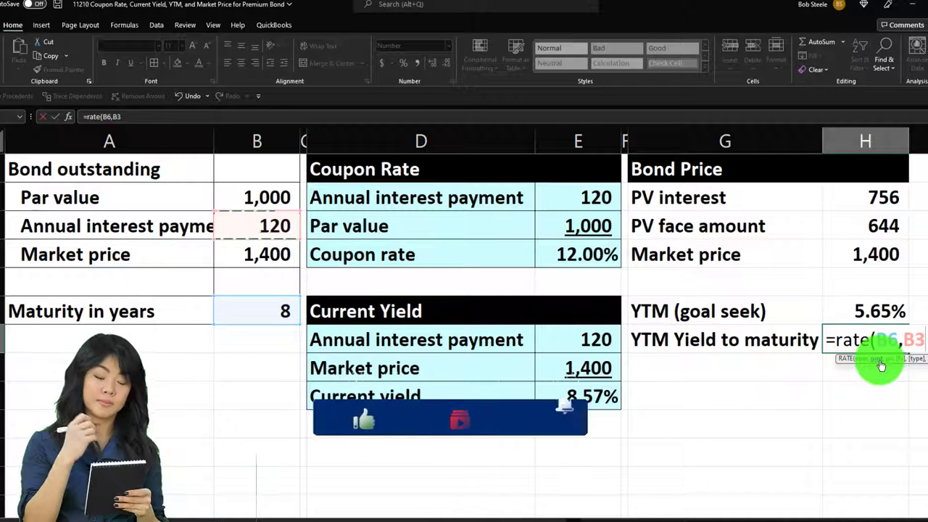
{"action": "type", "text": ","}
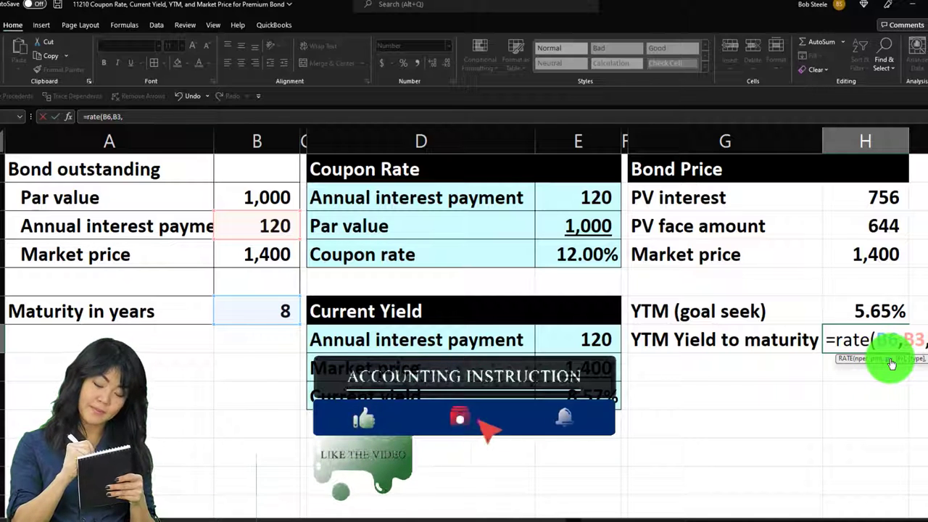
{"action": "key", "text": "Left"}
{"action": "key", "text": "Left"}
{"action": "key", "text": "Left"}
{"action": "key", "text": "Left"}
{"action": "key", "text": "Left"}
{"action": "key", "text": "Left"}
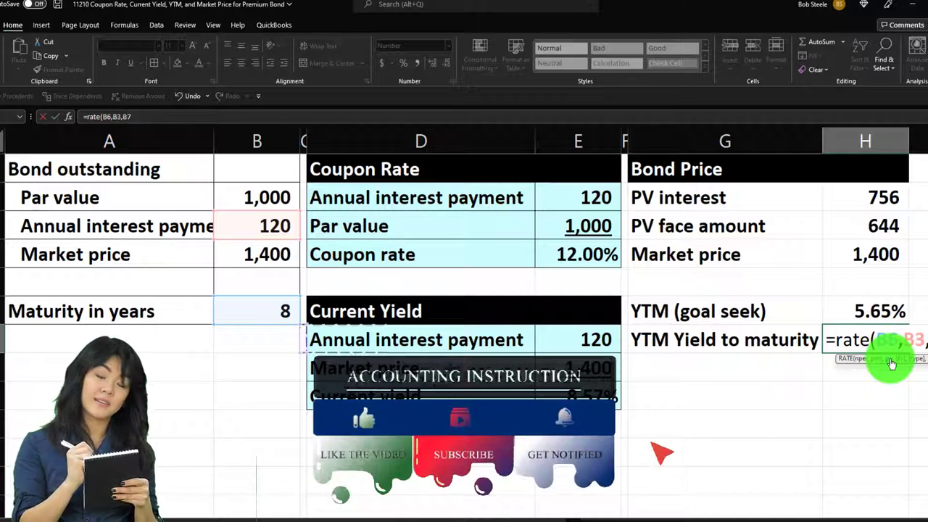
{"action": "key", "text": "Up"}
{"action": "key", "text": "Up"}
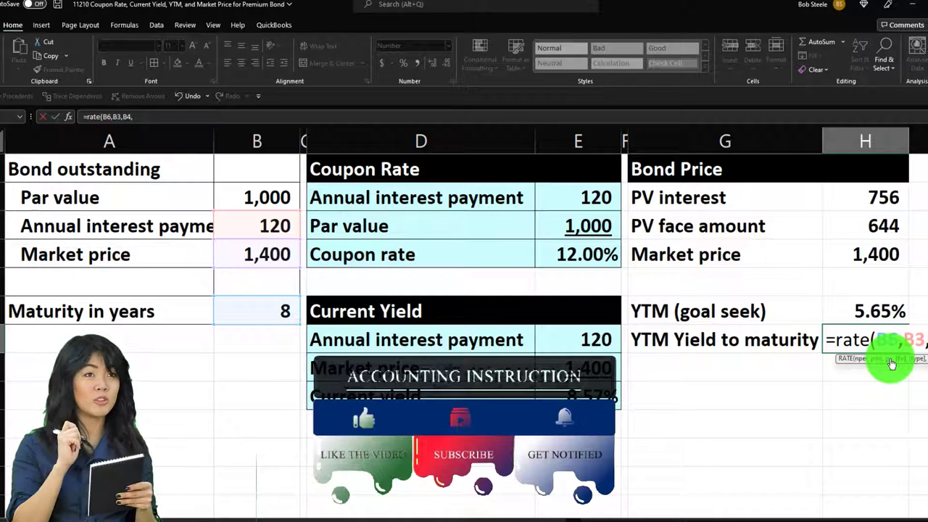
{"action": "key", "text": "BackSpace"}
{"action": "key", "text": "BackSpace"}
{"action": "key", "text": "BackSpace"}
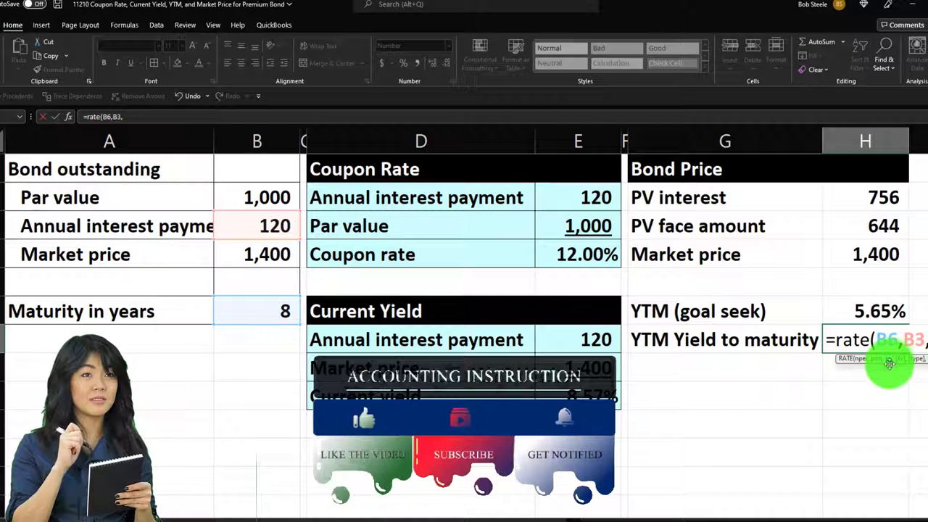
Complete H7's RATE formula with -B4 as present value and B2 as future value, and format the result as a percentage with two decimals
{"action": "type", "text": "-"}
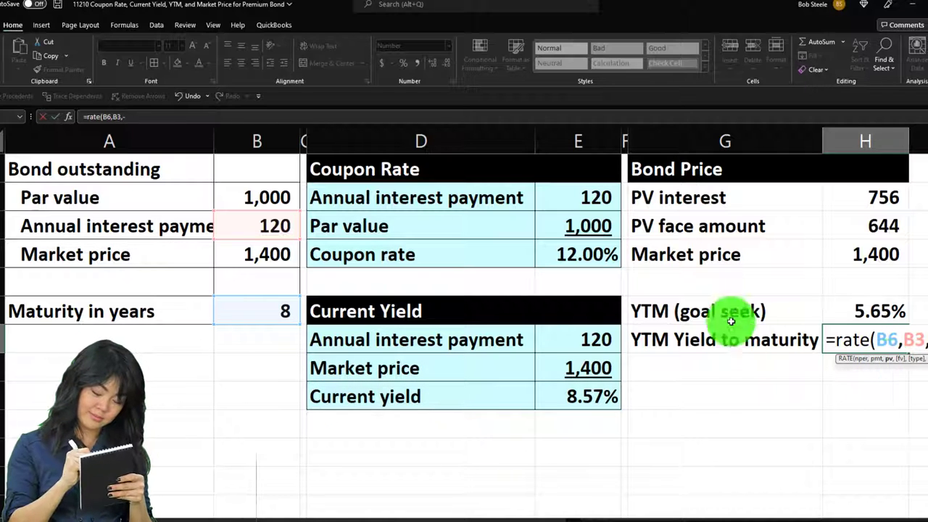
{"action": "left_click", "coordinate": [282, 255]}
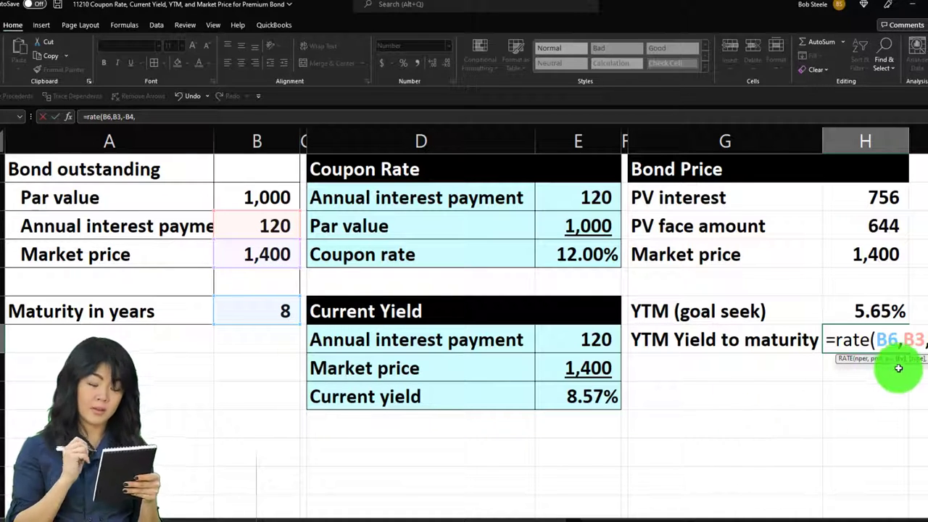
{"action": "left_click", "coordinate": [276, 199]}
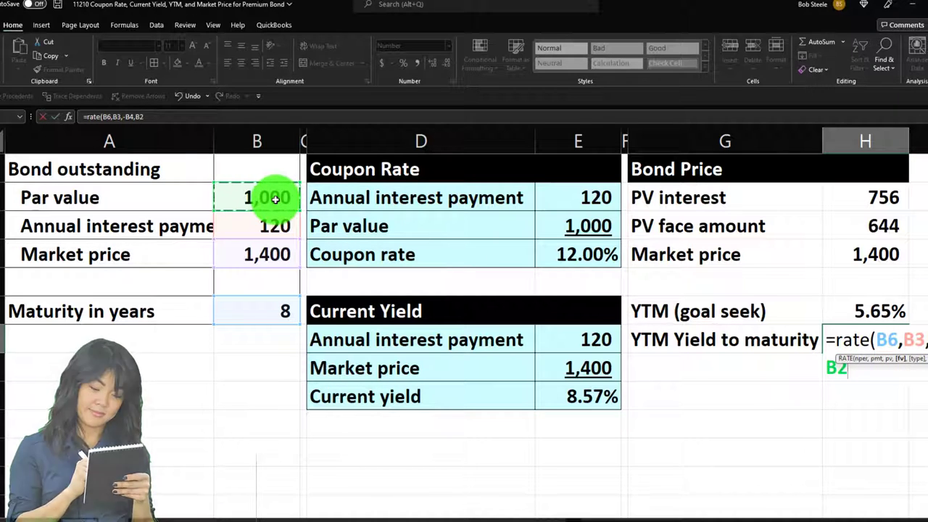
{"action": "key", "text": "Return"}
{"action": "key", "text": "Up"}
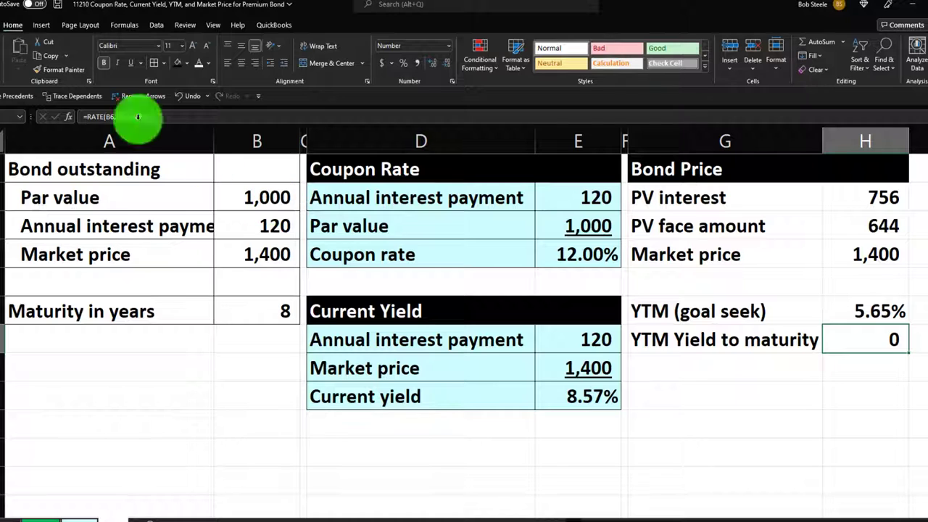
{"action": "left_click", "coordinate": [403, 64]}
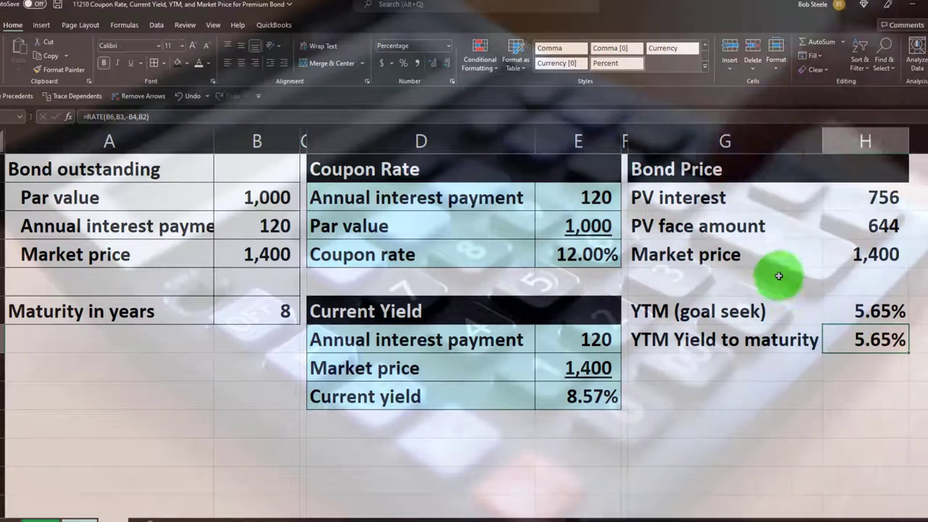
Copy the black Bond Price header from G1:H1 to G9:H9
{"action": "left_click", "coordinate": [828, 166]}
{"action": "key", "text": "ctrl+c"}
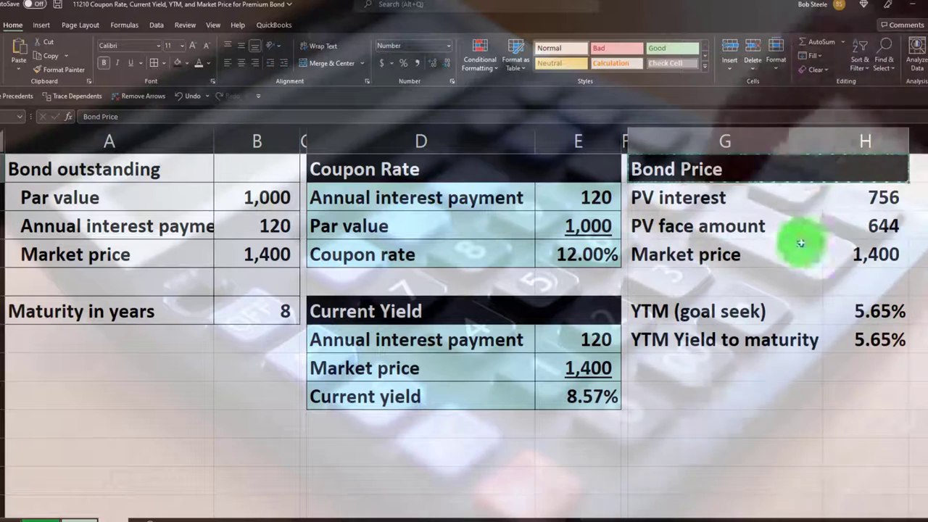
{"action": "left_click", "coordinate": [689, 398]}
{"action": "key", "text": "ctrl+v"}
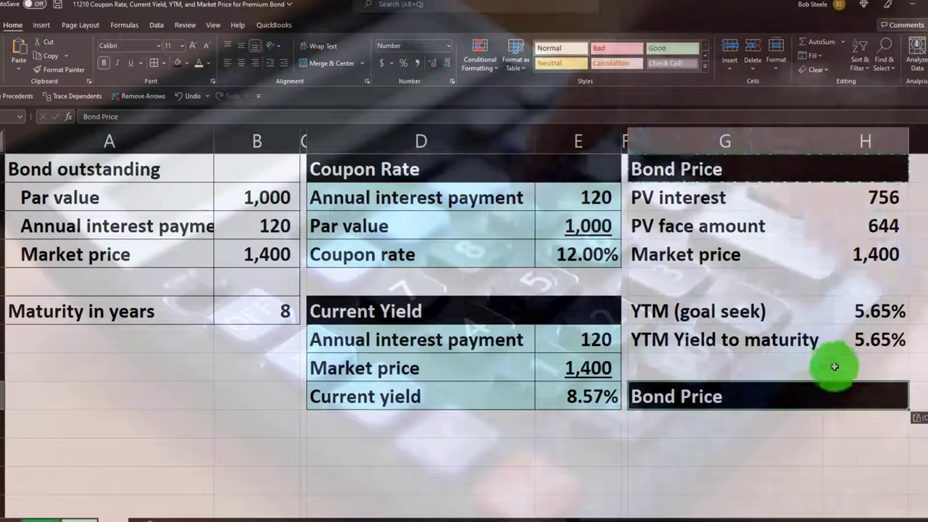
Link G10 to the PV interest label in G2
{"action": "left_click", "coordinate": [718, 411]}
{"action": "type", "text": "="}
{"action": "key", "text": "Up"}
{"action": "key", "text": "Up"}
{"action": "key", "text": "Up"}
{"action": "key", "text": "Up"}
{"action": "key", "text": "Up"}
{"action": "key", "text": "Up"}
{"action": "key", "text": "Up"}
{"action": "key", "text": "Up"}
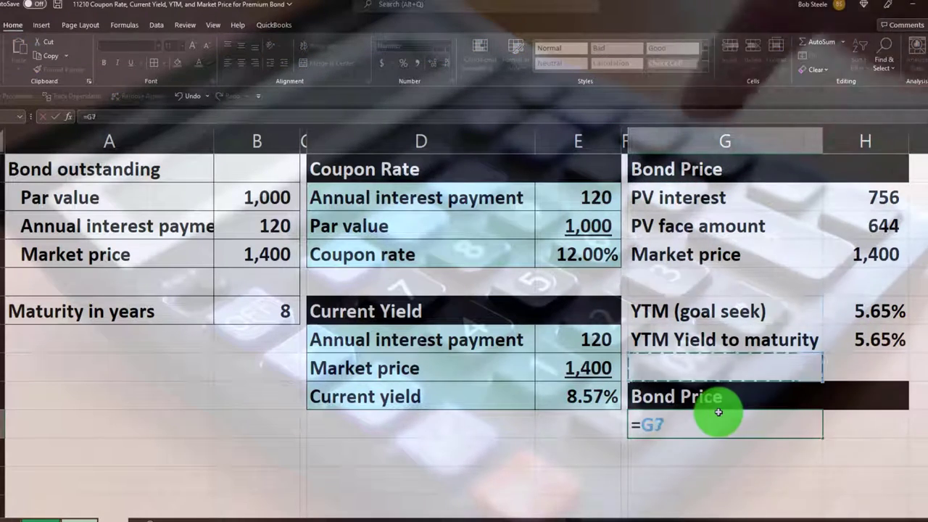
{"action": "key", "text": "Return"}
Link G11 to the PV face amount label in G3
{"action": "type", "text": "+"}
{"action": "key", "text": "Up"}
{"action": "key", "text": "Up"}
{"action": "key", "text": "Up"}
{"action": "key", "text": "Up"}
{"action": "key", "text": "Up"}
{"action": "key", "text": "Up"}
{"action": "key", "text": "Up"}
{"action": "key", "text": "Up"}
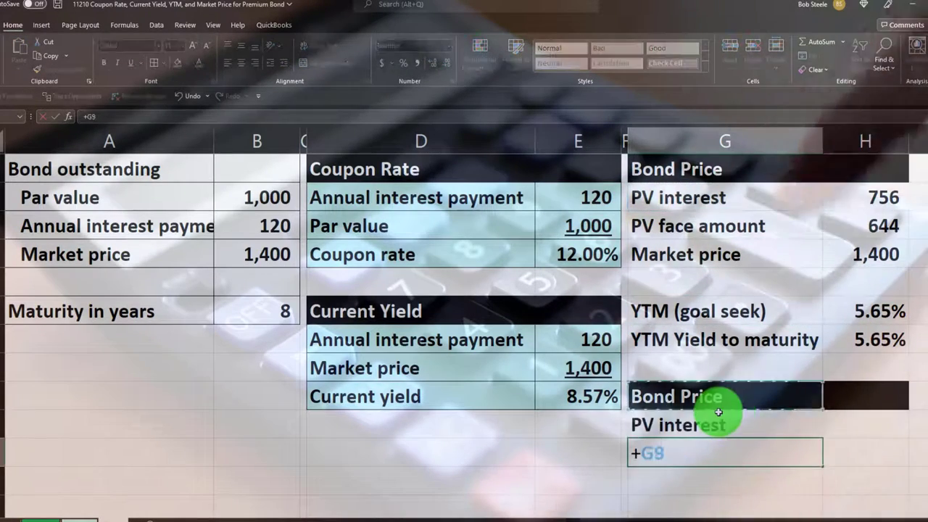
{"action": "key", "text": "Return"}
Begin a negative PV formula in H10 with the yield to maturity H7 as rate and maturity in years B6 as nper
{"action": "key", "text": "Up"}
{"action": "key", "text": "Right"}
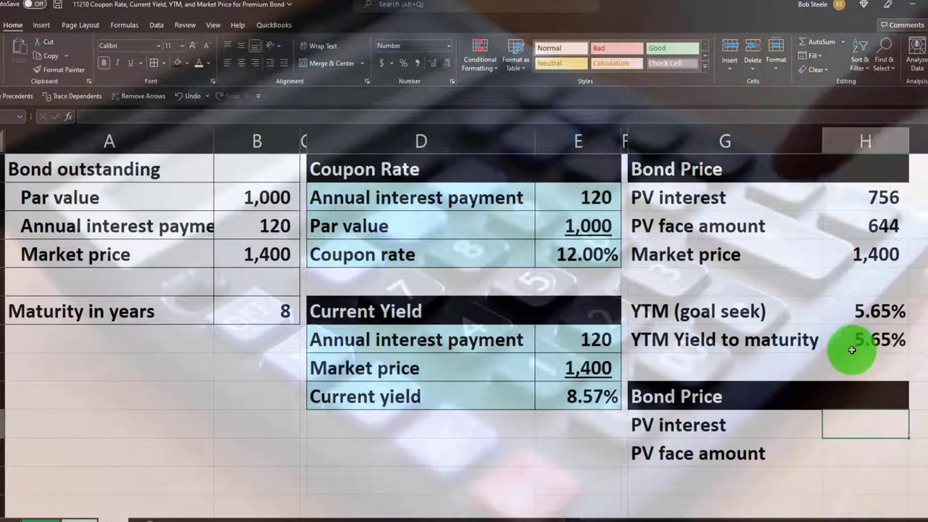
{"action": "type", "text": "-pv("}
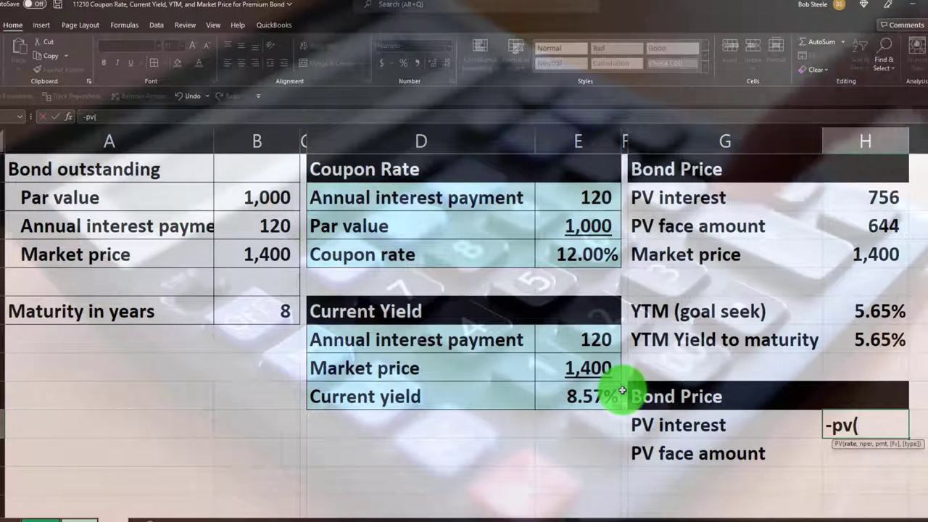
{"action": "key", "text": "Up"}
{"action": "key", "text": "Up"}
{"action": "key", "text": "Up"}
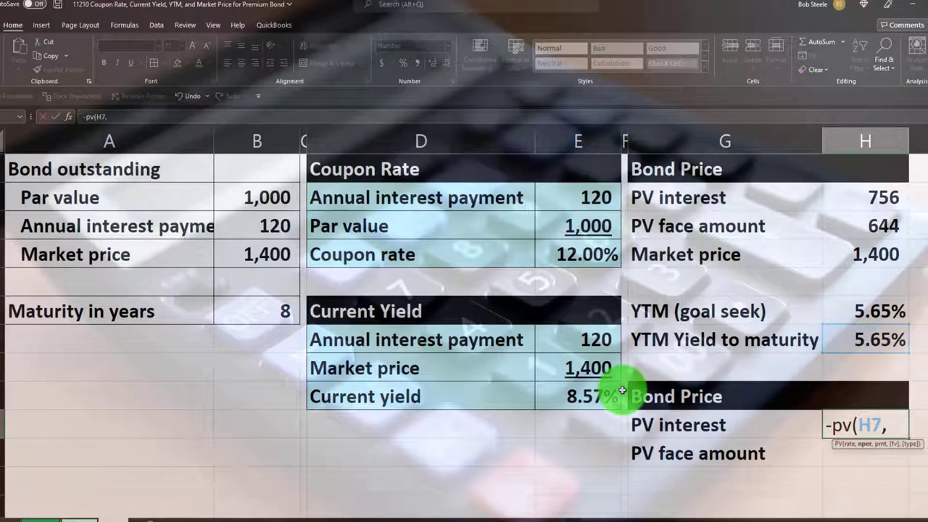
{"action": "type", "text": ","}
{"action": "key", "text": "Left"}
{"action": "key", "text": "Left"}
{"action": "key", "text": "Left"}
{"action": "key", "text": "Left"}
{"action": "key", "text": "Left"}
{"action": "key", "text": "Left"}
{"action": "key", "text": "Up"}
{"action": "key", "text": "Up"}
{"action": "key", "text": "Up"}
{"action": "key", "text": "Up"}
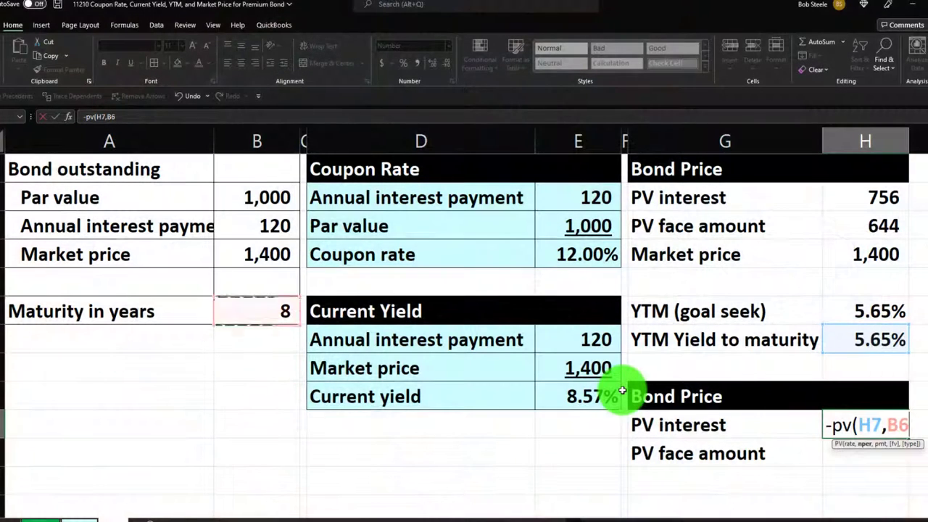
Complete H10's PV formula with the annual interest payment B3 as pmt
{"action": "type", "text": ","}
{"action": "key", "text": "Left"}
{"action": "key", "text": "Left"}
{"action": "key", "text": "Left"}
{"action": "key", "text": "Left"}
{"action": "key", "text": "Left"}
{"action": "key", "text": "Up"}
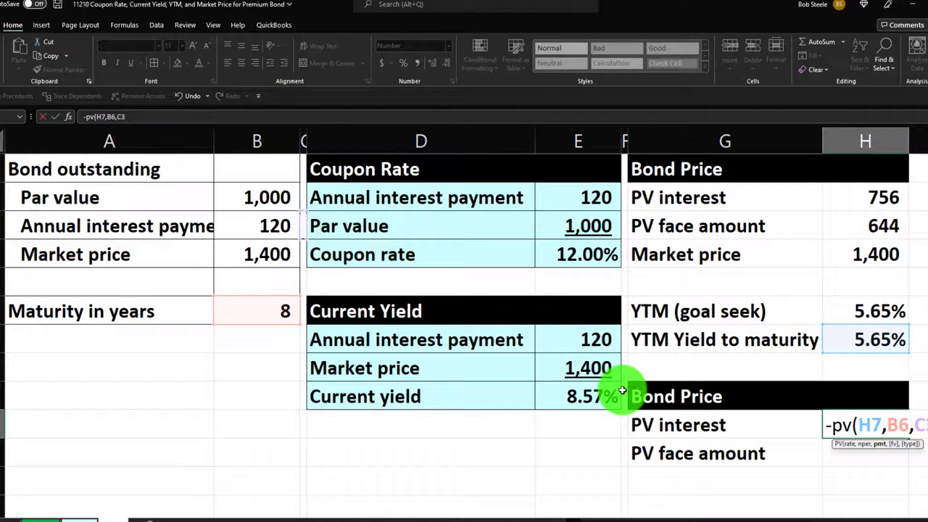
{"action": "key", "text": "Return"}
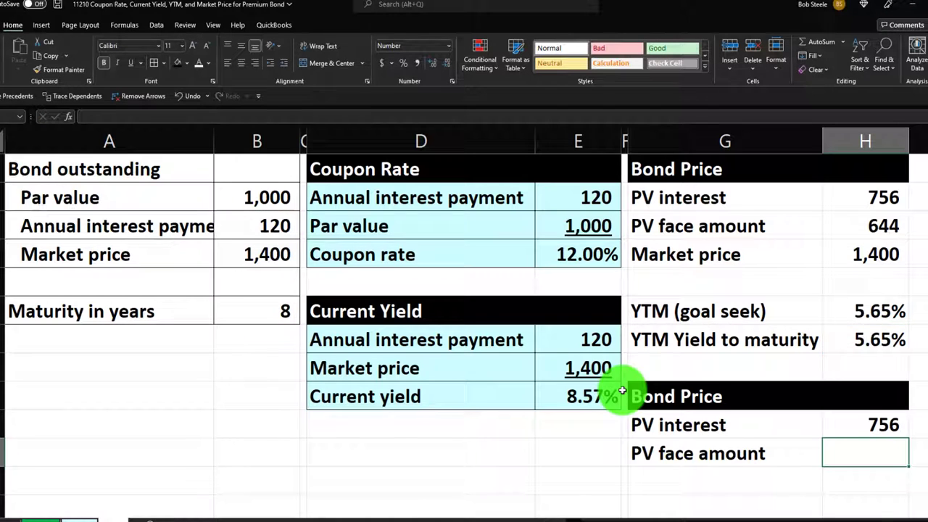
{"action": "left_click", "coordinate": [834, 428]}
{"action": "left_click", "coordinate": [853, 208]}
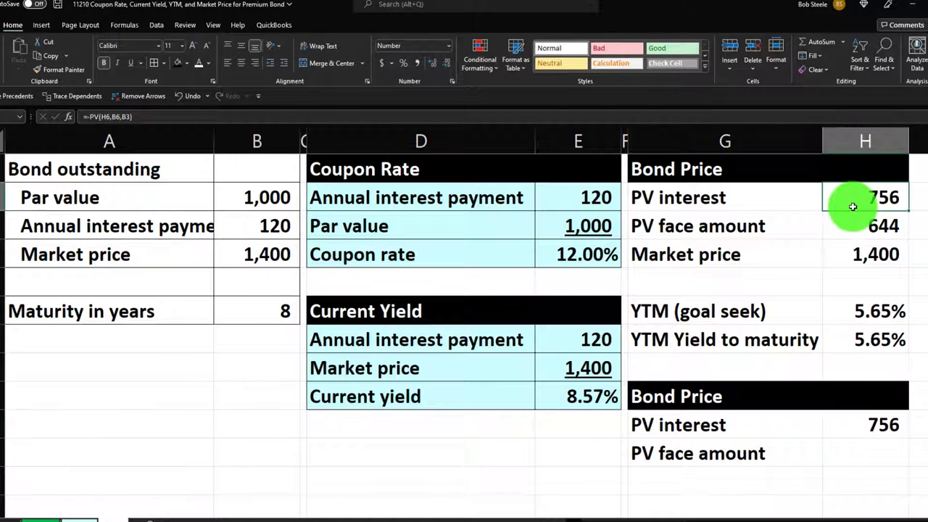
{"action": "left_click_drag", "start_coordinate": [804, 348], "coordinate": [835, 343]}
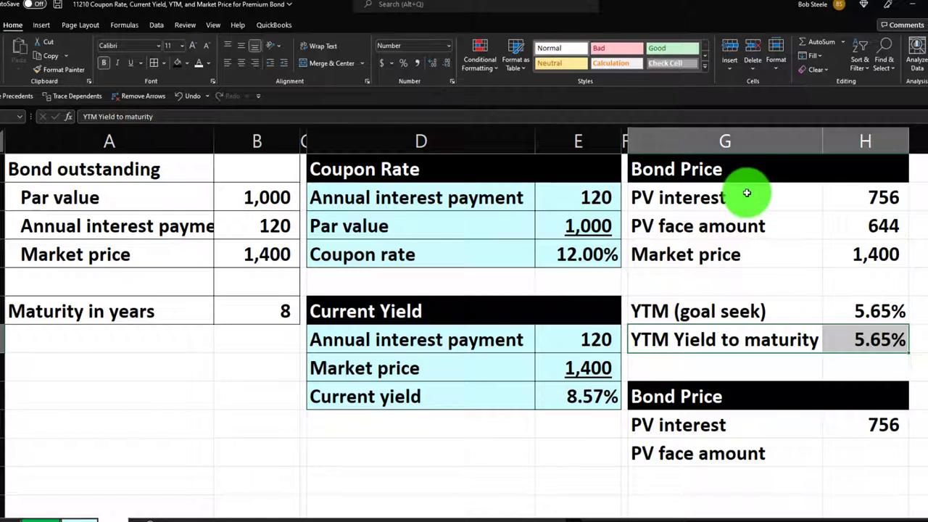
{"action": "left_click_drag", "start_coordinate": [746, 195], "coordinate": [842, 302]}
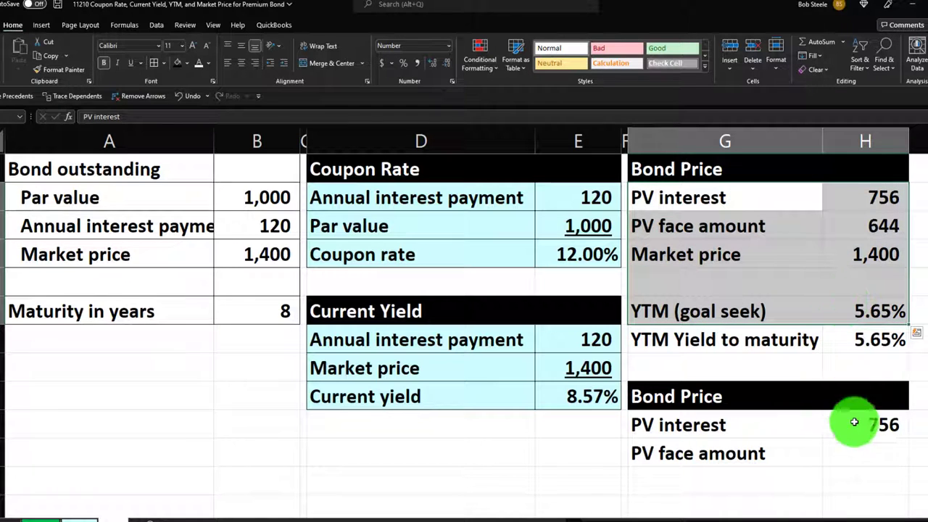
Begin a negative PV formula in H11 with the yield to maturity H7 as rate and maturity in years B6 as nper
{"action": "left_click", "coordinate": [863, 451]}
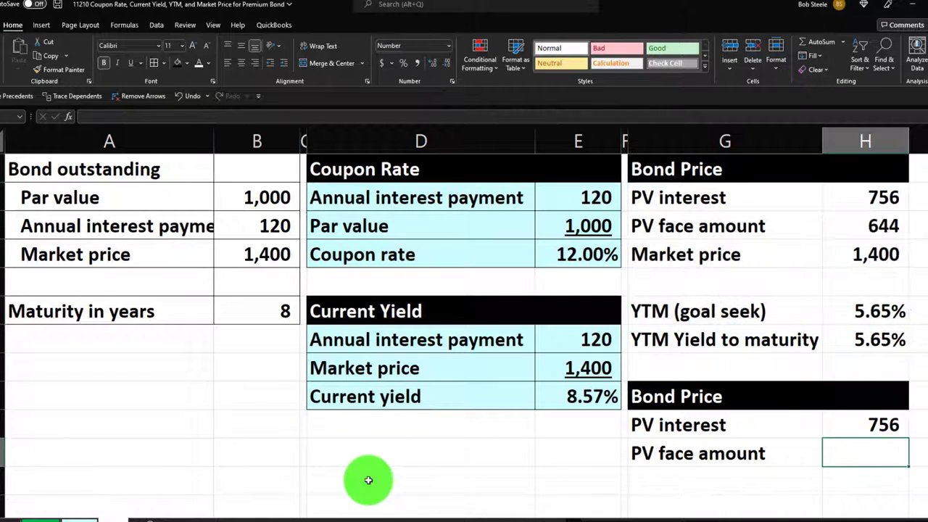
{"action": "type", "text": "-pv("}
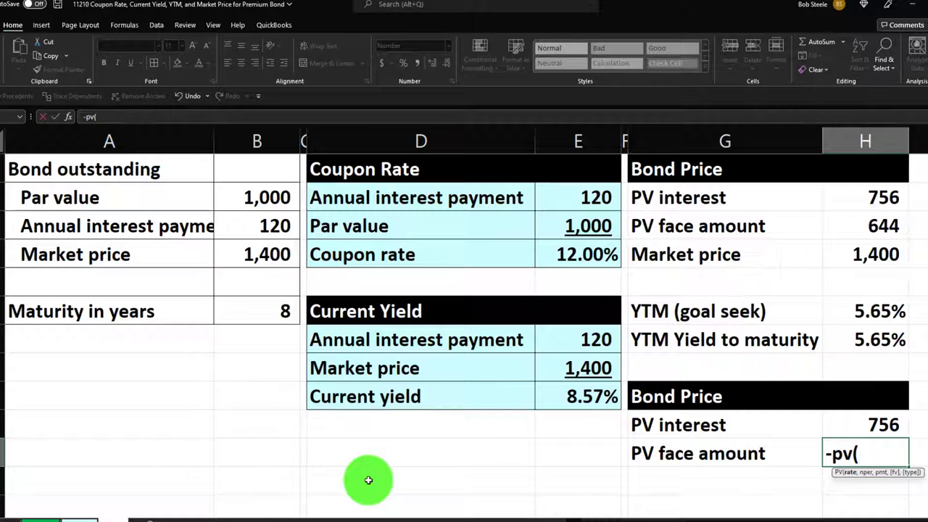
{"action": "key", "text": "Up"}
{"action": "key", "text": "Up"}
{"action": "key", "text": "Up"}
{"action": "key", "text": "Up"}
{"action": "type", "text": ","}
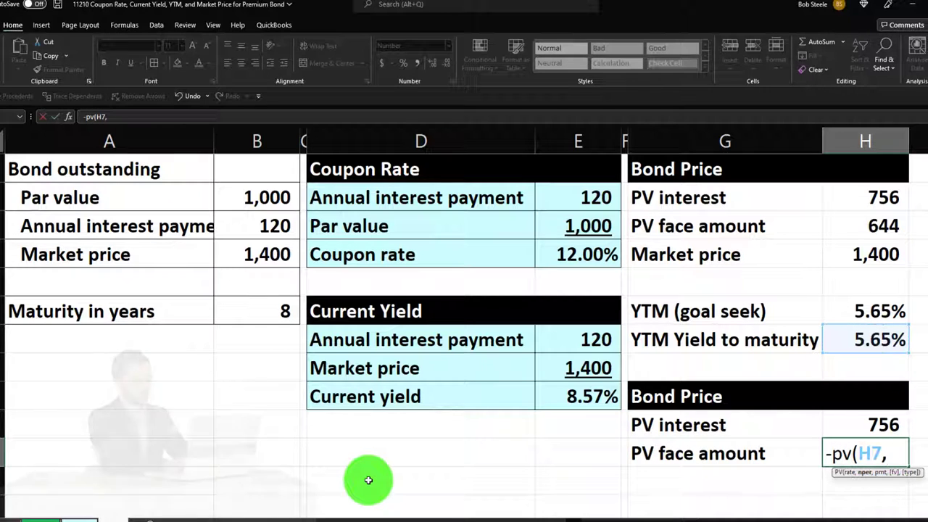
{"action": "key", "text": "Left"}
{"action": "key", "text": "Left"}
{"action": "key", "text": "Left"}
{"action": "key", "text": "Left"}
{"action": "key", "text": "Left"}
{"action": "key", "text": "Left"}
{"action": "key", "text": "Up"}
{"action": "key", "text": "Up"}
{"action": "key", "text": "Up"}
{"action": "key", "text": "Up"}
{"action": "key", "text": "Up"}
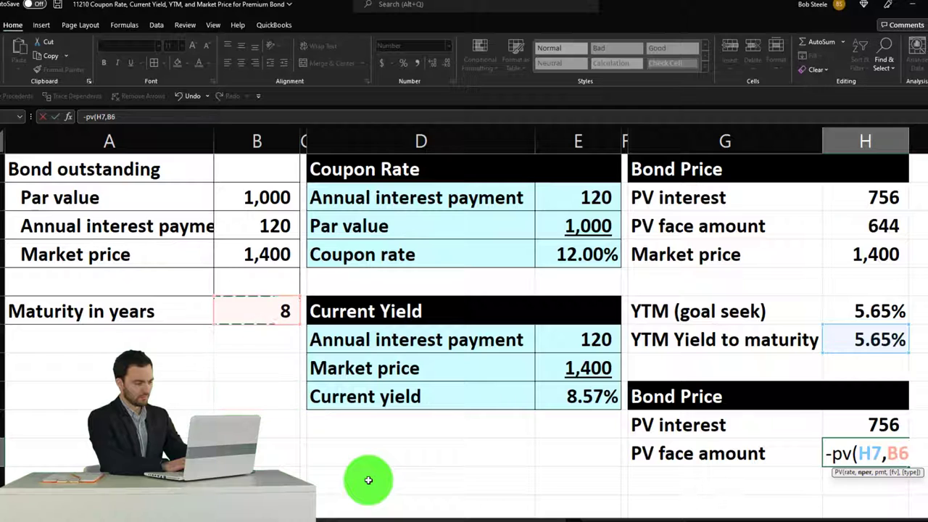
Complete H11's PV formula by leaving pmt empty and using the par value B2 as future value
{"action": "type", "text": ",,"}
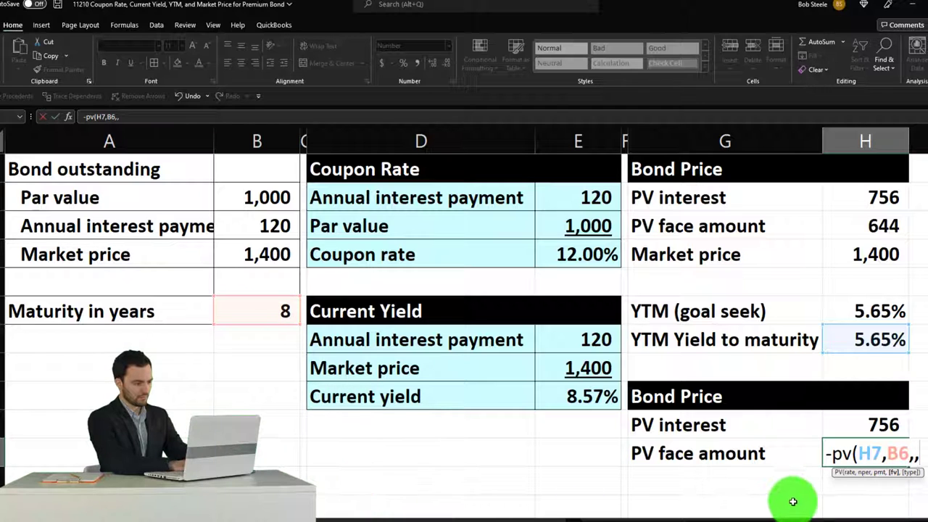
{"action": "key", "text": "Left"}
{"action": "key", "text": "Left"}
{"action": "key", "text": "Left"}
{"action": "key", "text": "Left"}
{"action": "key", "text": "Left"}
{"action": "key", "text": "Up"}
{"action": "key", "text": "Up"}
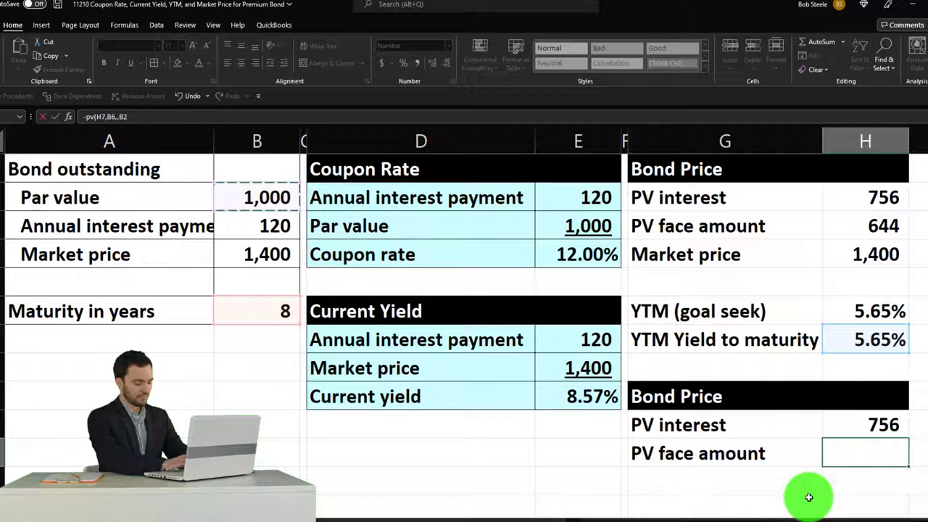
{"action": "key", "text": "Return"}
Enter the label "Bond price" in G12 and sum H10:H11 in H12
{"action": "key", "text": "Left"}
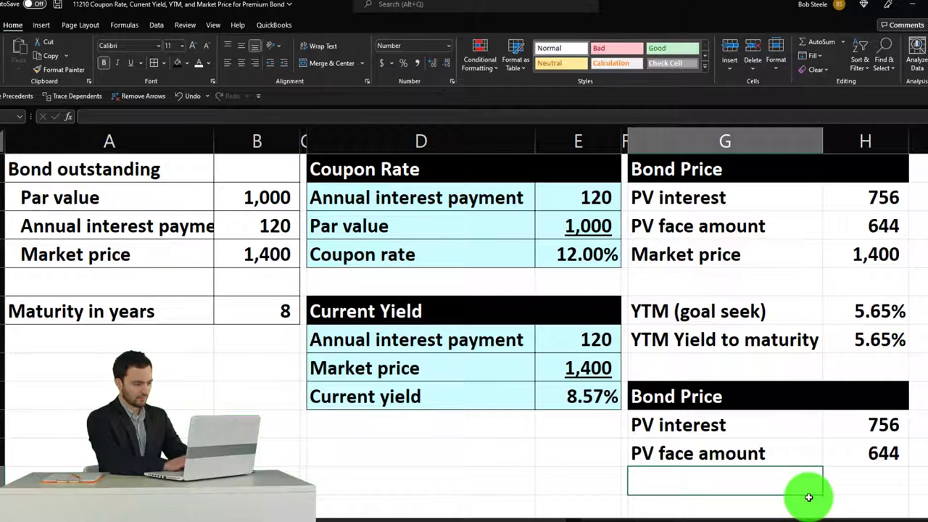
{"action": "type", "text": "M"}
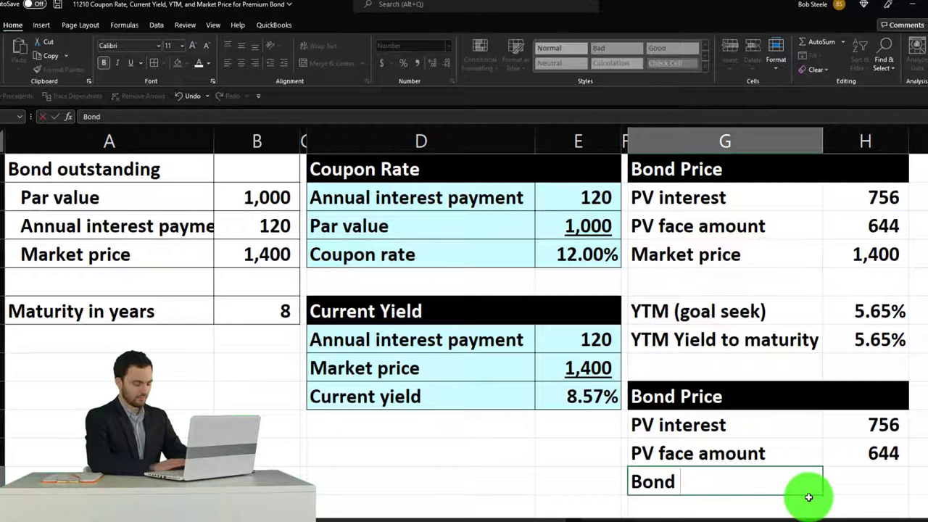
{"action": "type", "text": "ond price"}
{"action": "key", "text": "Tab"}
{"action": "type", "text": "=sum("}
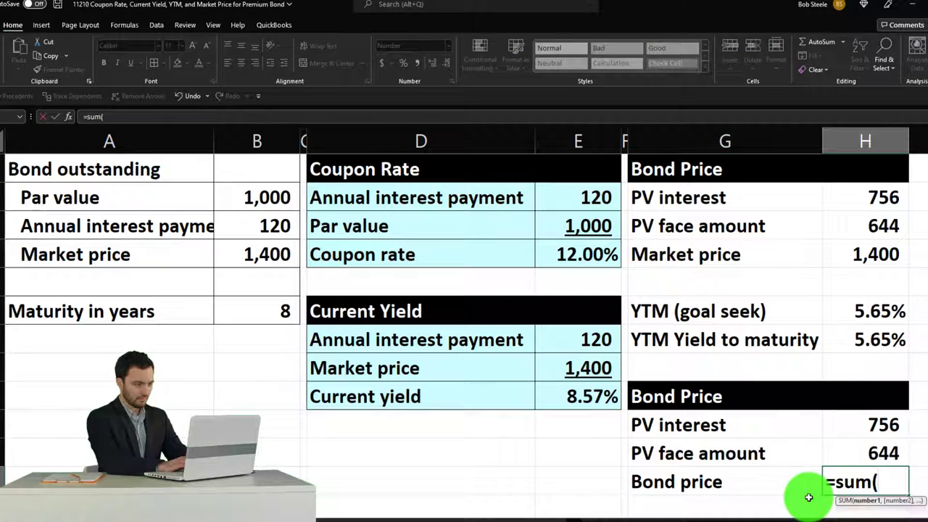
{"action": "key", "text": "Up"}
{"action": "key", "text": "shift+Up"}
{"action": "key", "text": "Return"}
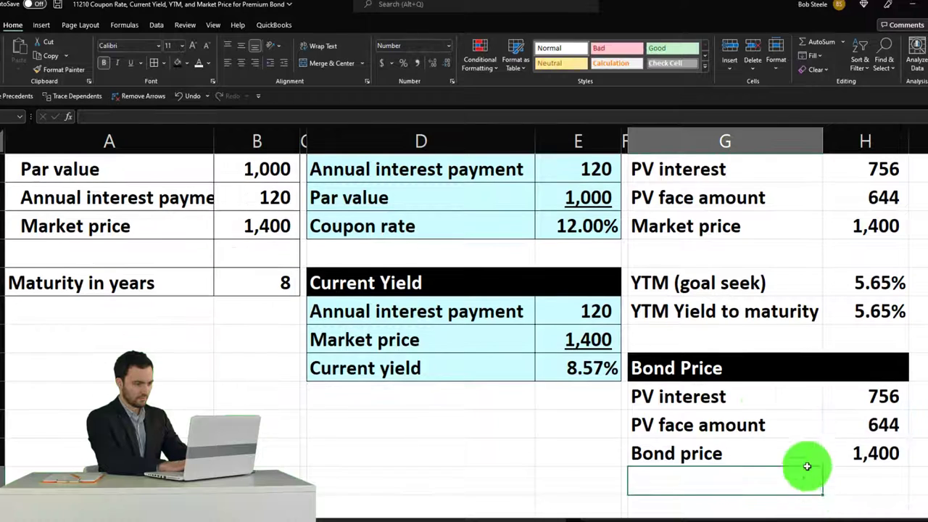
Change the label in G4 to "Bond price"
{"action": "scroll", "coordinate": [808, 464], "scroll_direction": "up", "scroll_amount": 1}
{"action": "double_click", "coordinate": [692, 254]}
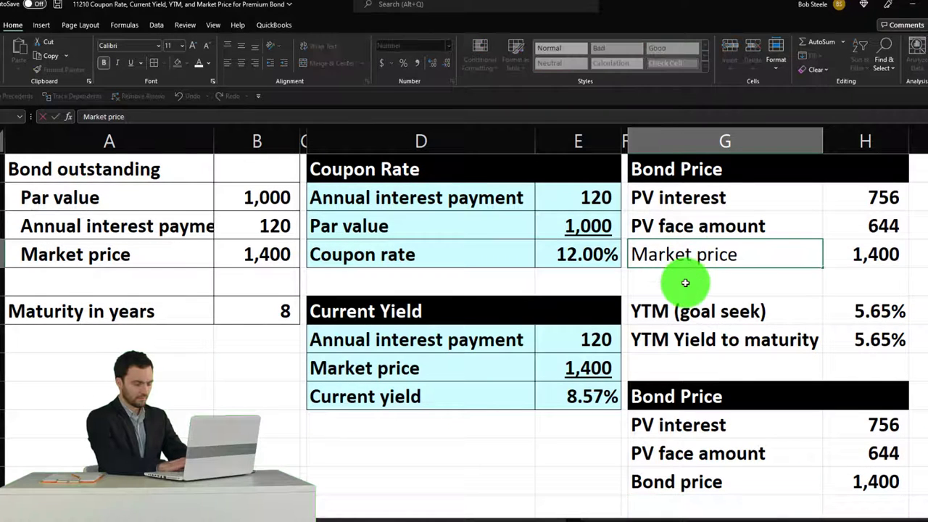
{"action": "key", "text": "BackSpace"}
{"action": "key", "text": "BackSpace"}
{"action": "key", "text": "BackSpace"}
{"action": "key", "text": "BackSpace"}
{"action": "key", "text": "BackSpace"}
{"action": "key", "text": "BackSpace"}
{"action": "type", "text": "BOnd"}
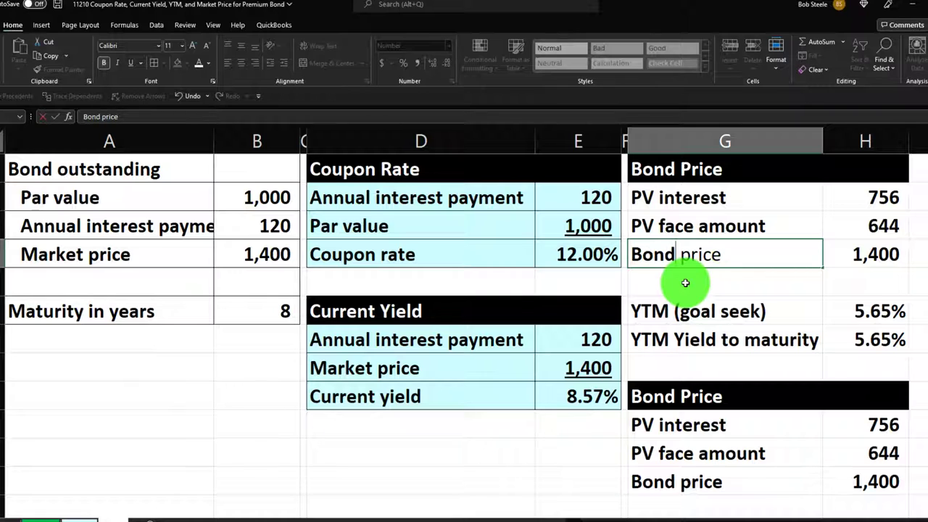
{"action": "key", "text": "Return"}
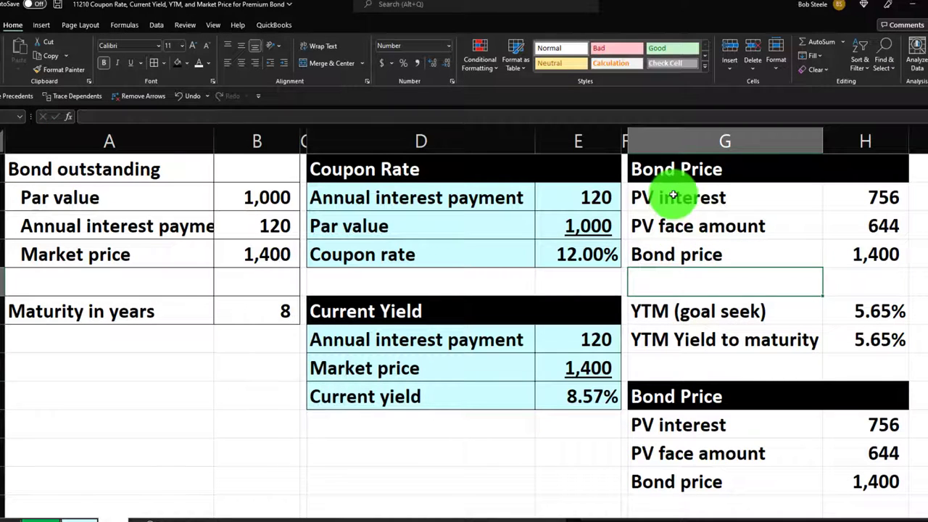
Apply the light-blue fill and cell borders to G2:H4, G6:H7 and G10:H12
{"action": "left_click_drag", "start_coordinate": [673, 194], "coordinate": [830, 247]}
{"action": "left_click_drag", "start_coordinate": [736, 308], "coordinate": [826, 332]}
{"action": "left_click_drag", "start_coordinate": [766, 430], "coordinate": [841, 470]}
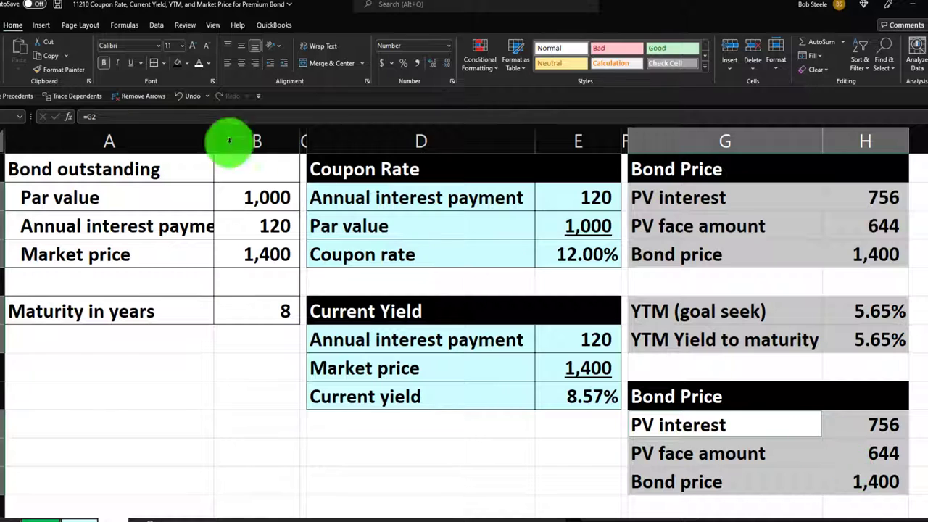
{"action": "left_click", "coordinate": [188, 62]}
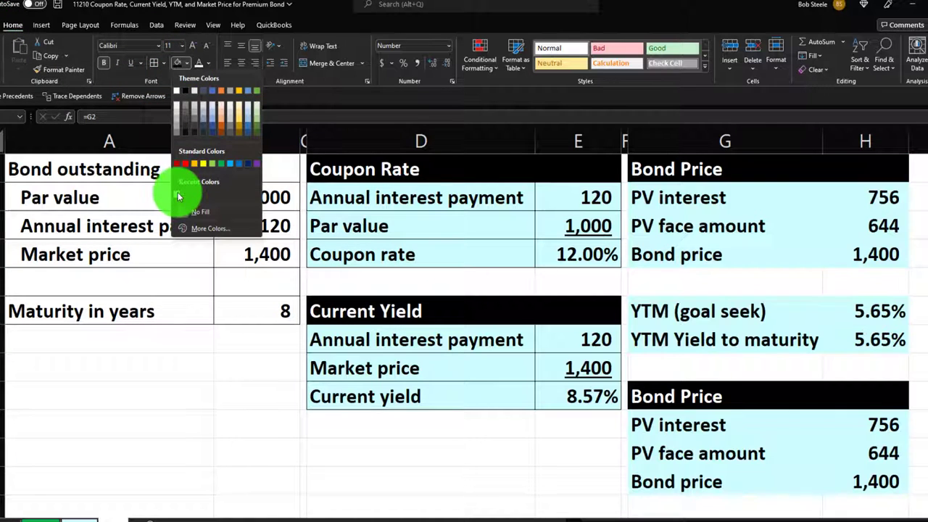
{"action": "left_click", "coordinate": [178, 196]}
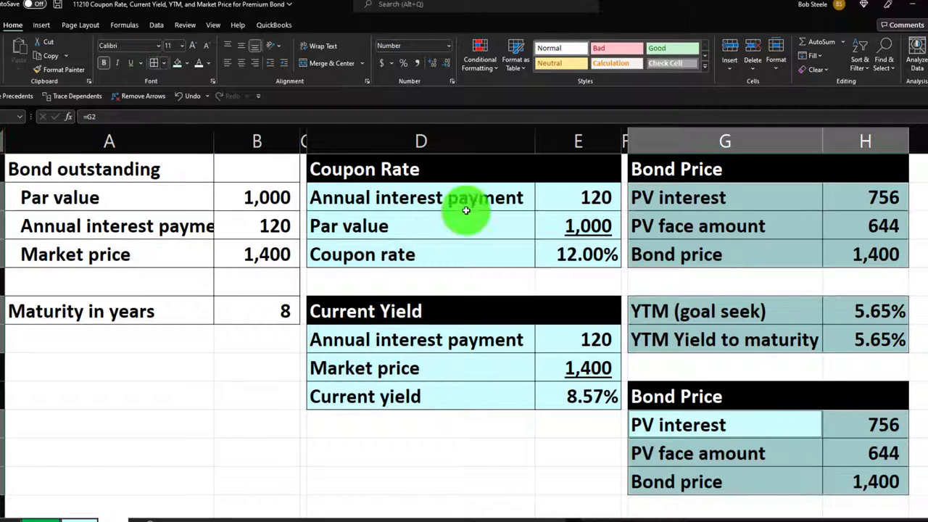
Highlight the goal seek YTM in H6 with a yellow fill
{"action": "left_click", "coordinate": [850, 307]}
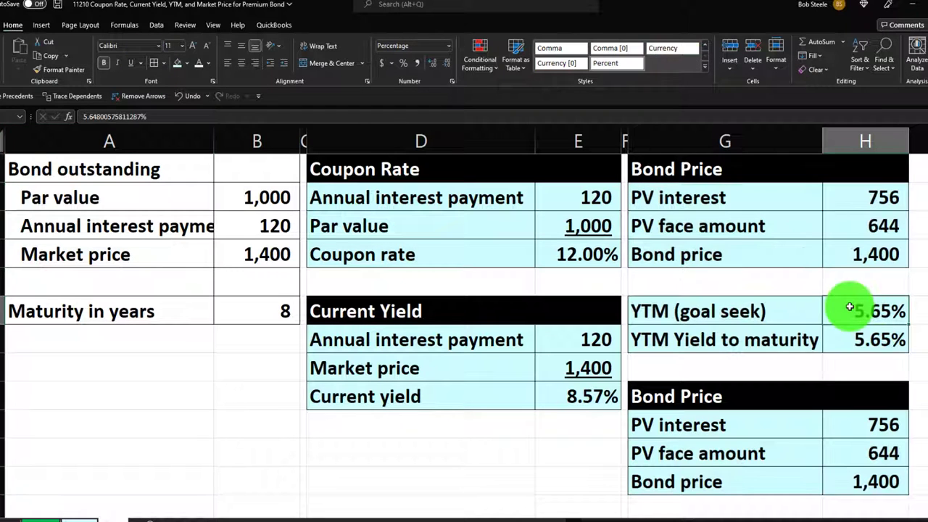
{"action": "left_click", "coordinate": [188, 63]}
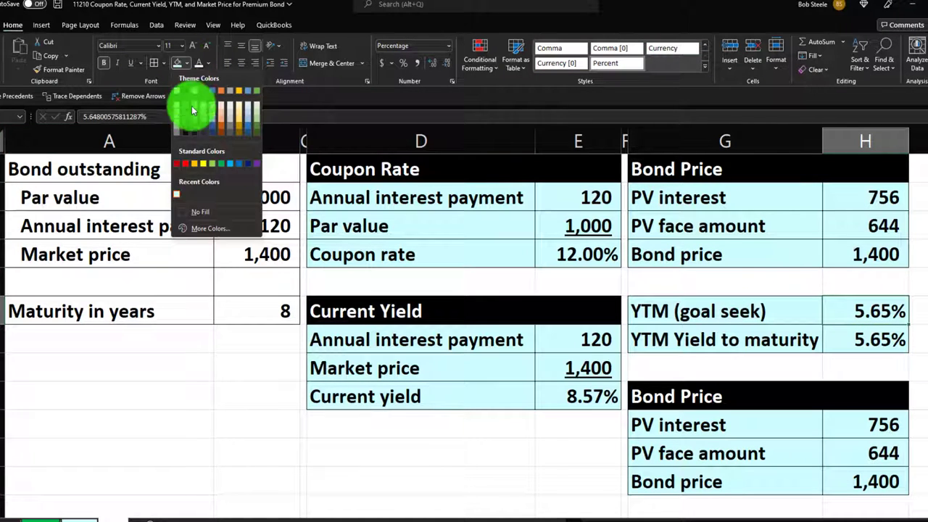
{"action": "left_click", "coordinate": [204, 161]}
Use Format Painter to give column I the same narrow width as column F, and select J1
{"action": "left_click", "coordinate": [542, 253]}
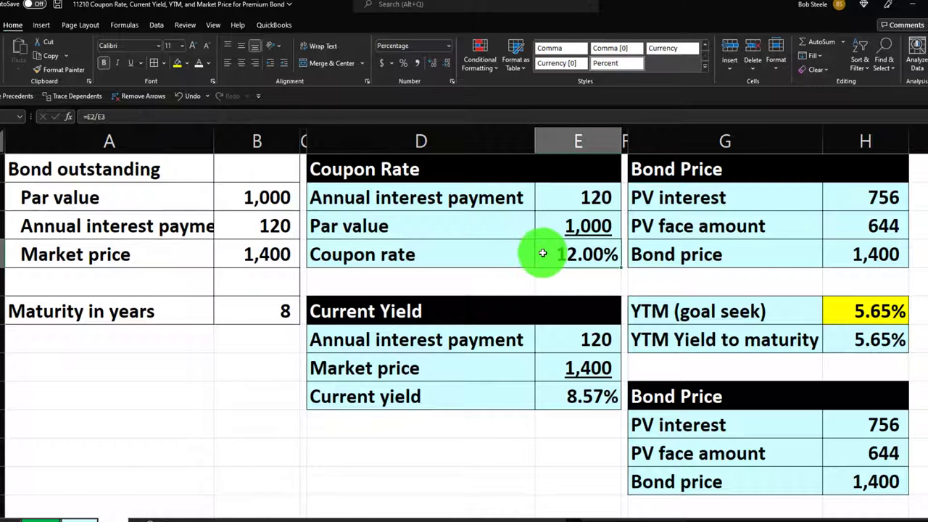
{"action": "key", "text": "Right"}
{"action": "key", "text": "Right"}
{"action": "key", "text": "Right"}
{"action": "key", "text": "Right"}
{"action": "key", "text": "Right"}
{"action": "key", "text": "Right"}
{"action": "key", "text": "Right"}
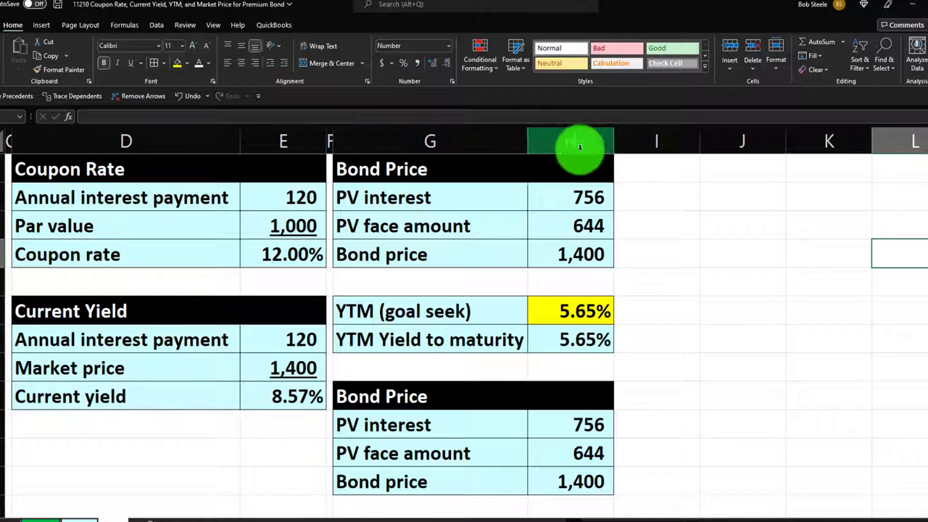
{"action": "left_click", "coordinate": [330, 138]}
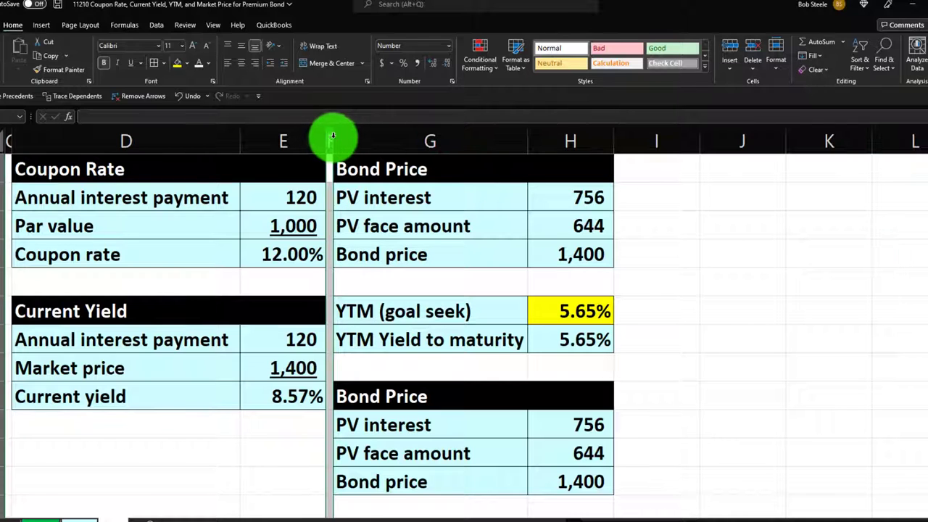
{"action": "left_click", "coordinate": [52, 72]}
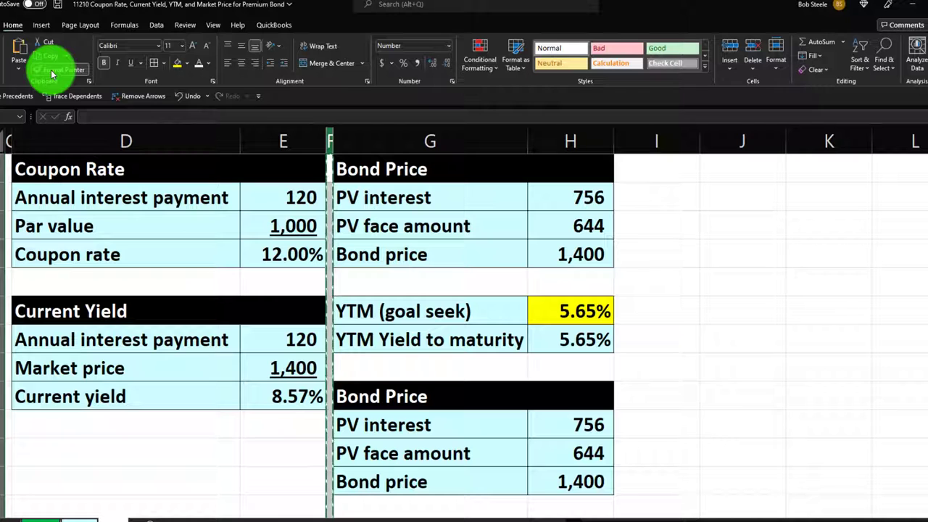
{"action": "left_click", "coordinate": [655, 143]}
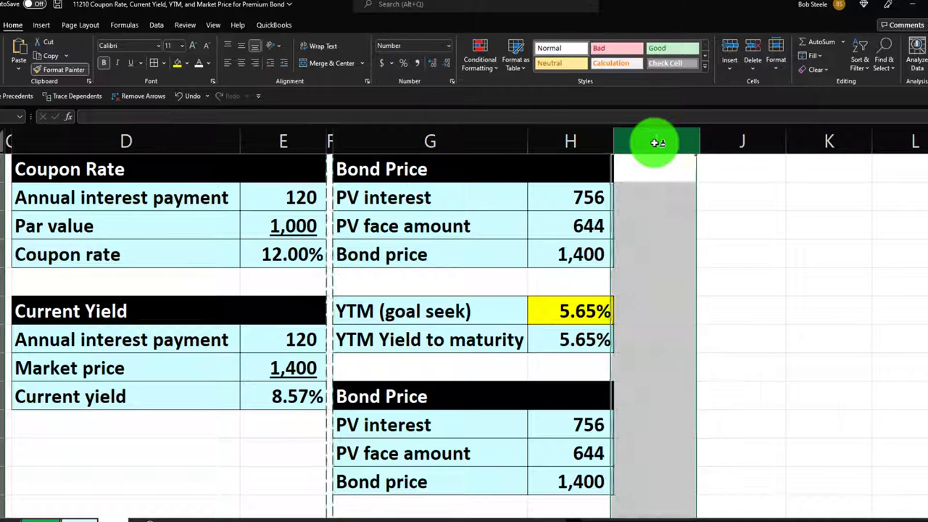
{"action": "left_click", "coordinate": [657, 159]}
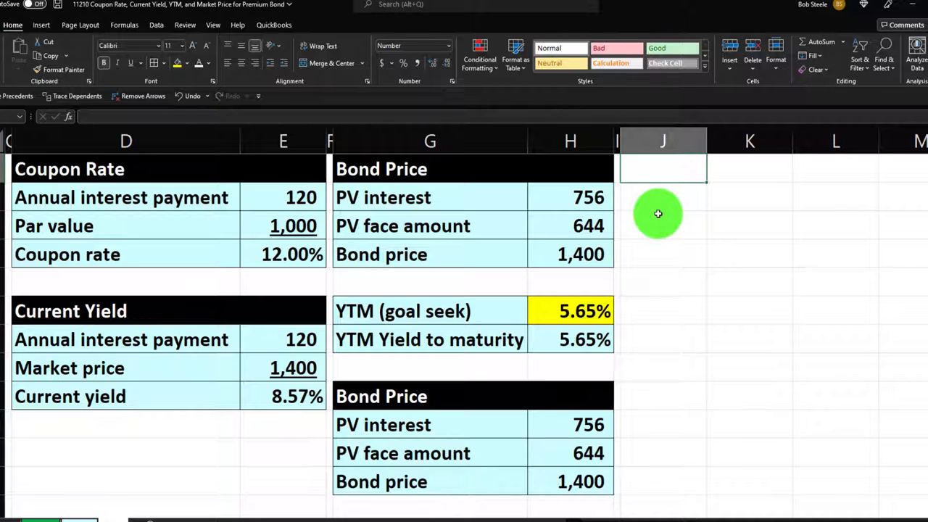
Number the years 1 to 8 across K1:R1, entering 1 and 2 and filling the series
{"action": "key", "text": "Right"}
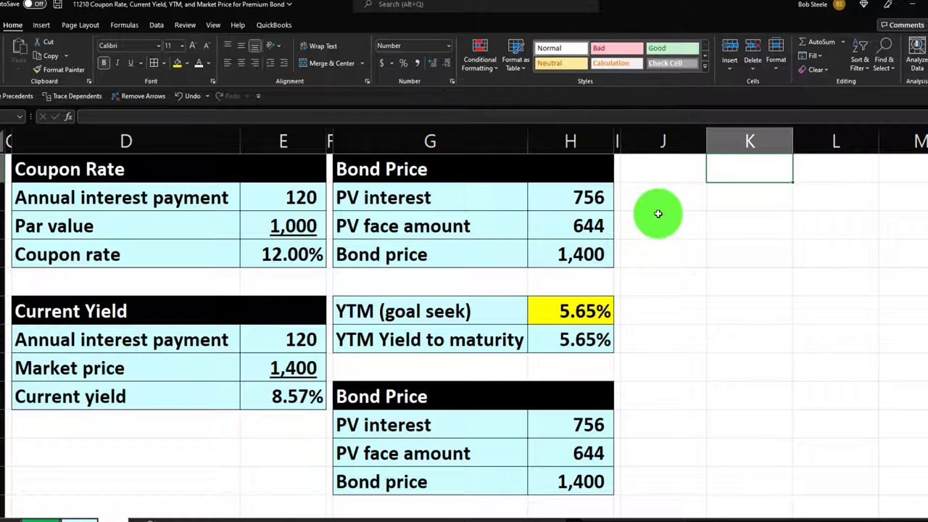
{"action": "type", "text": "1"}
{"action": "key", "text": "Right"}
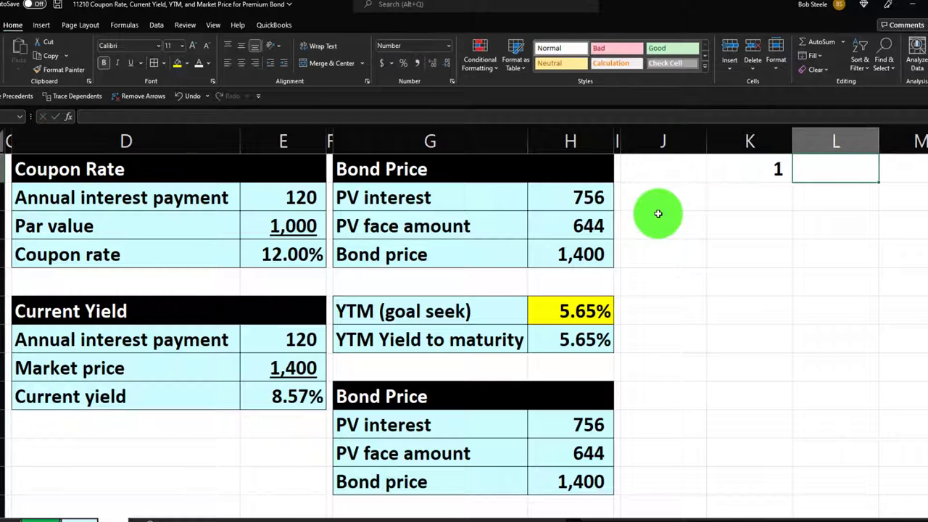
{"action": "key", "text": "Right"}
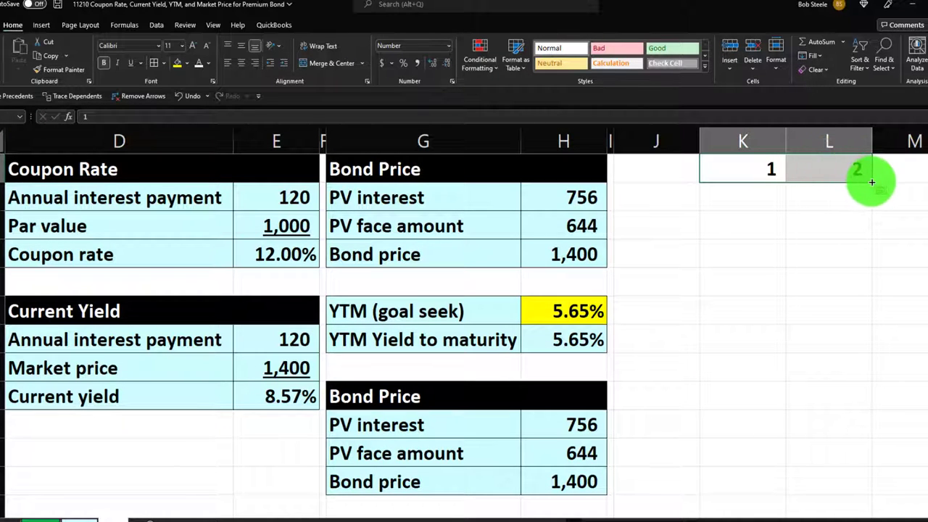
{"action": "left_click_drag", "start_coordinate": [872, 182], "coordinate": [311, 184]}
{"action": "key", "text": "ctrl+BackSpace"}
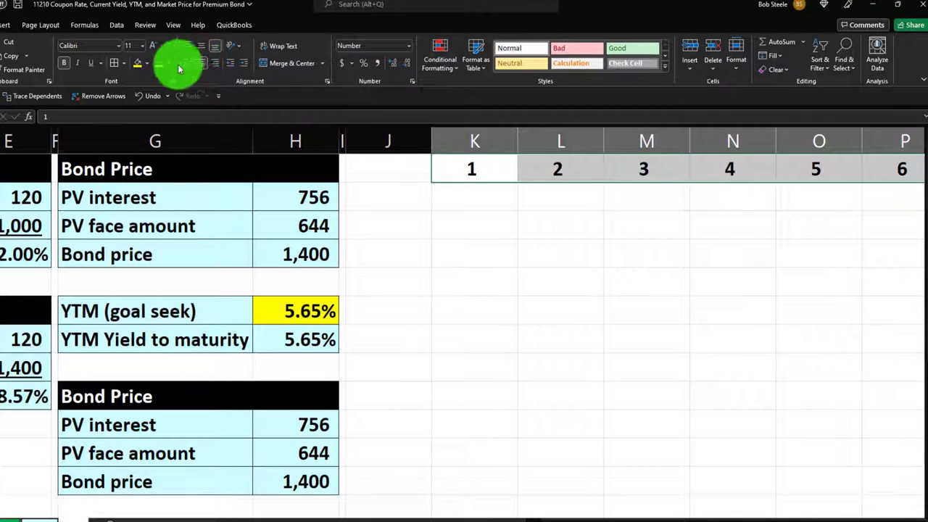
Format the year headers in K1:R1 as centered white text on a black fill
{"action": "left_click", "coordinate": [145, 64]}
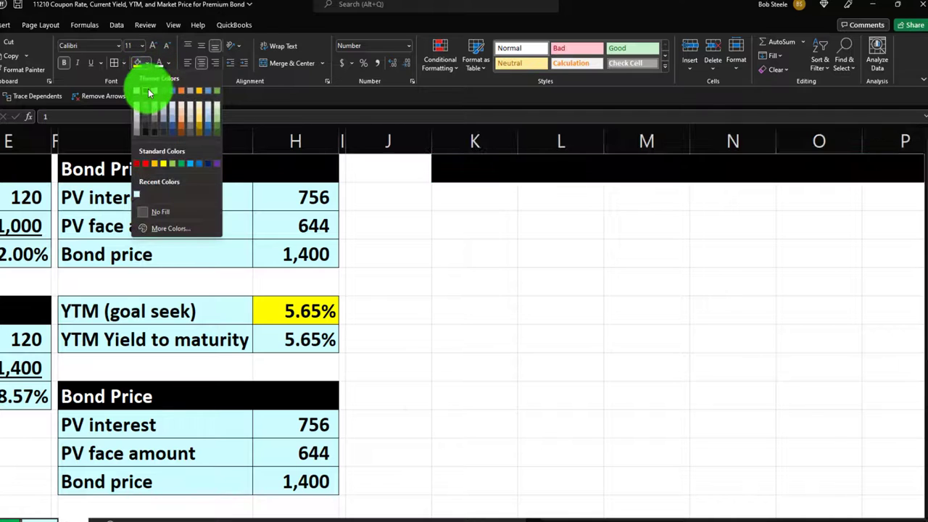
{"action": "left_click", "coordinate": [149, 92]}
{"action": "left_click", "coordinate": [163, 63]}
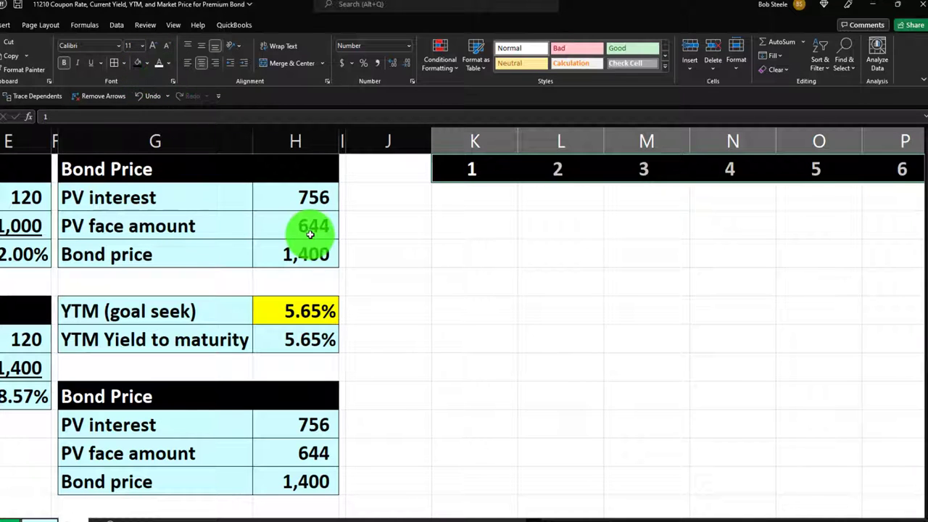
Label J2 "Interest"
{"action": "key", "text": "Down"}
{"action": "key", "text": "Left"}
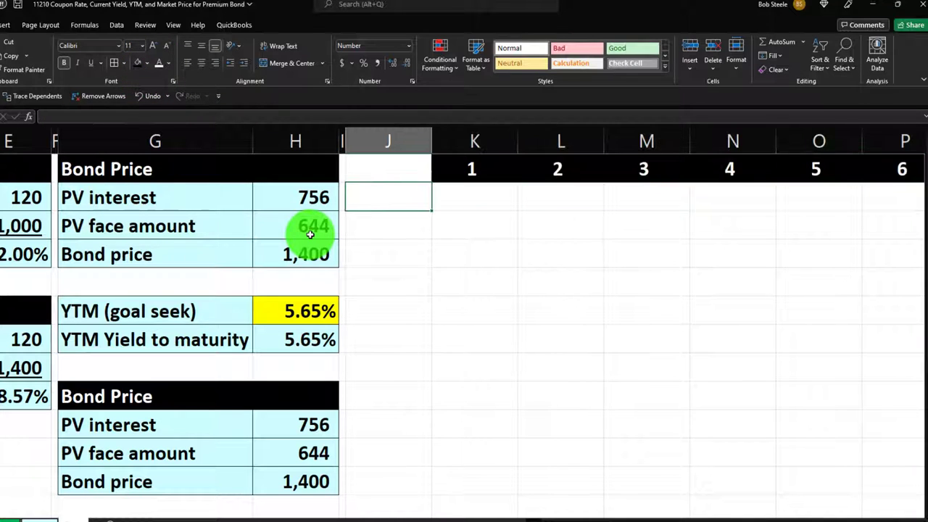
{"action": "type", "text": "I"}
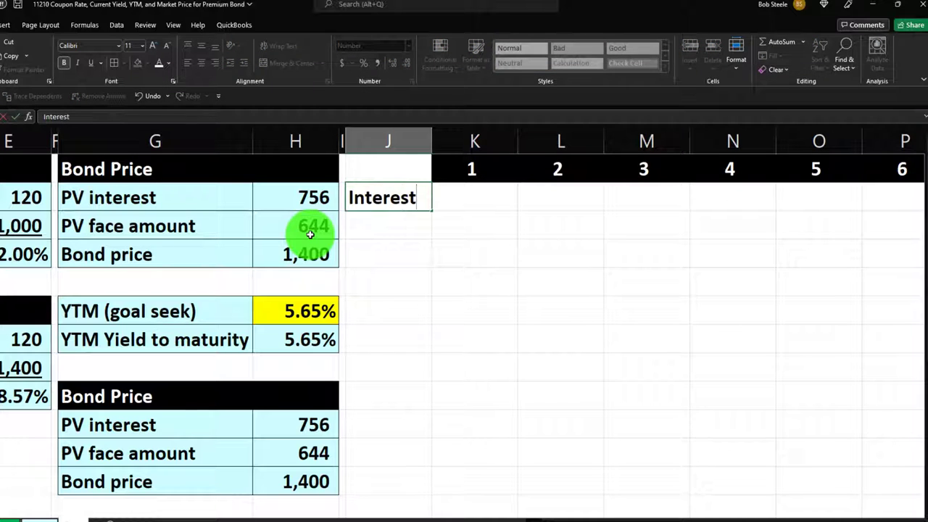
{"action": "type", "text": "nterest"}
{"action": "key", "text": "Tab"}
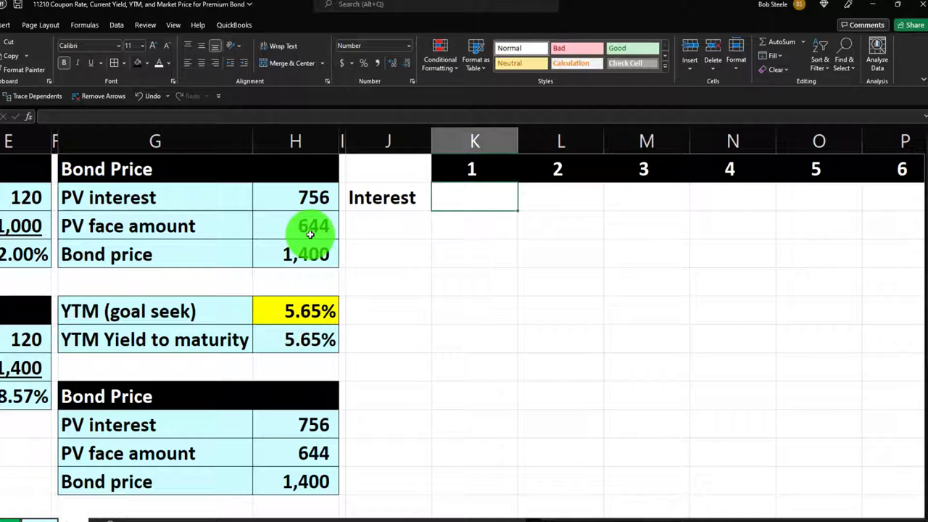
Link the year 1 interest in K2 to the annual interest payment with =B3
{"action": "type", "text": "="}
{"action": "key", "text": "Left"}
{"action": "key", "text": "Left"}
{"action": "key", "text": "Left"}
{"action": "key", "text": "Left"}
{"action": "key", "text": "Left"}
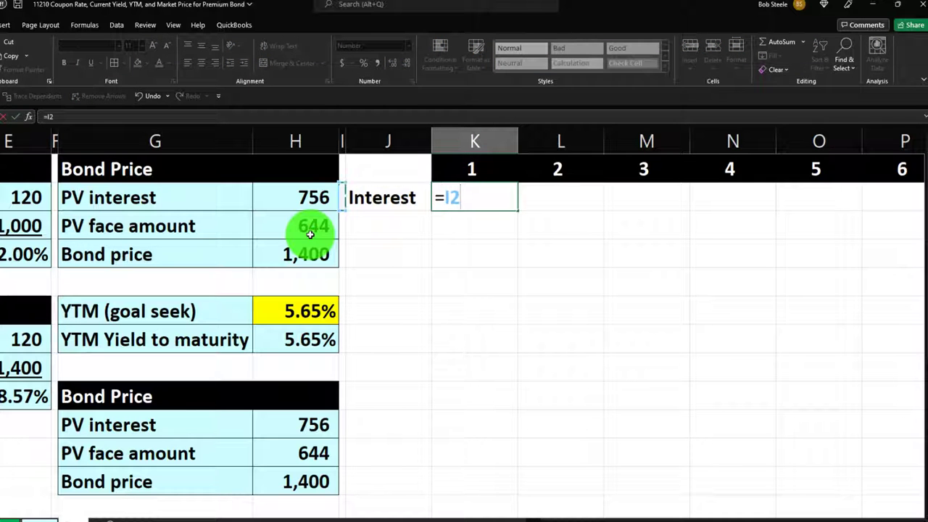
{"action": "key", "text": "Left"}
{"action": "key", "text": "Left"}
{"action": "key", "text": "Left"}
{"action": "key", "text": "Left"}
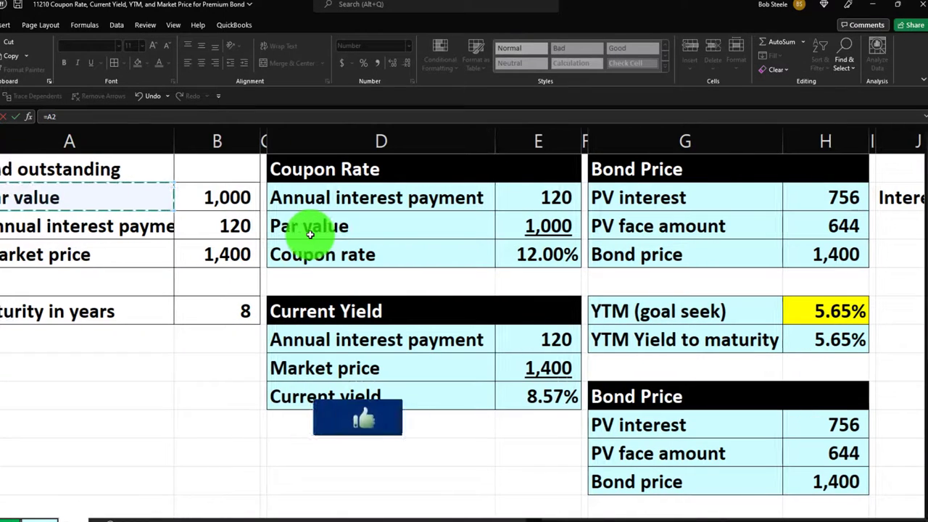
{"action": "key", "text": "Down"}
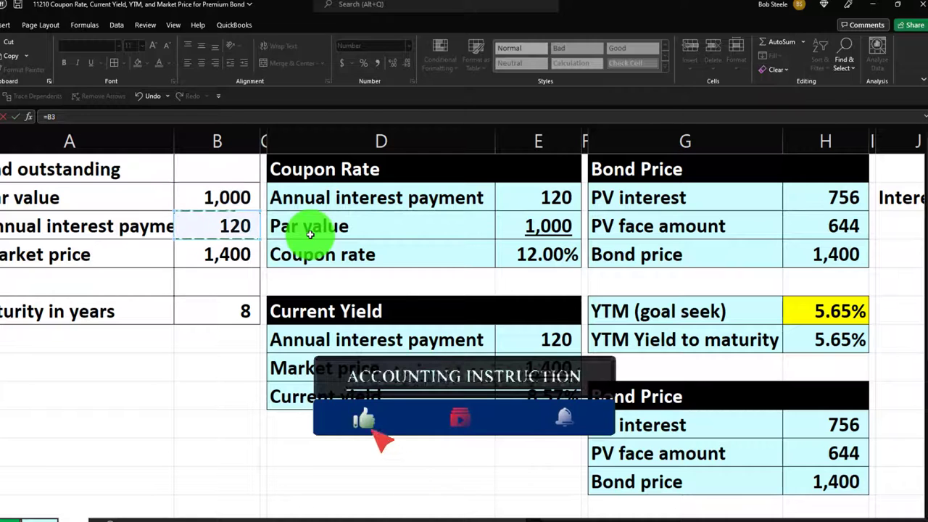
{"action": "key", "text": "Return"}
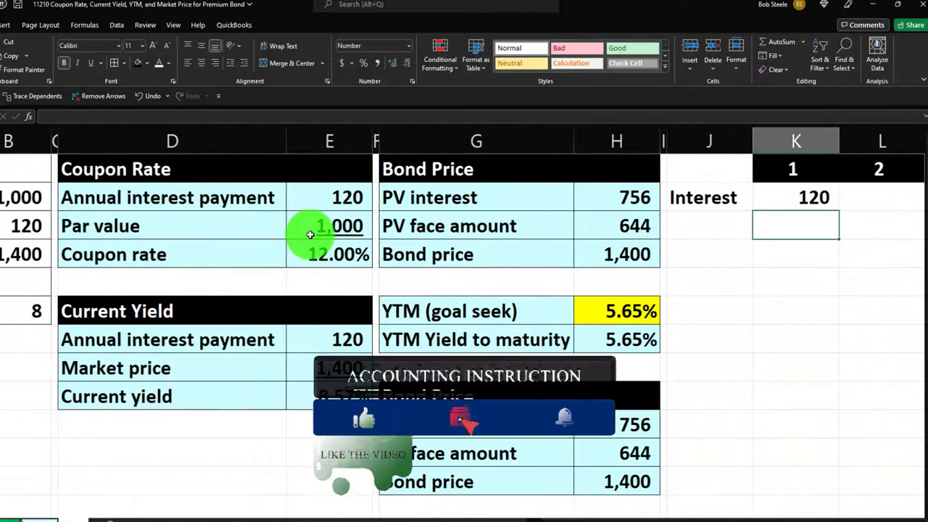
Enter =K2 in L2 for the year 2 interest and copy it across through R2
{"action": "key", "text": "Right"}
{"action": "key", "text": "Right"}
{"action": "key", "text": "Up"}
{"action": "key", "text": "Left"}
{"action": "key", "text": "Left"}
{"action": "key", "text": "Left"}
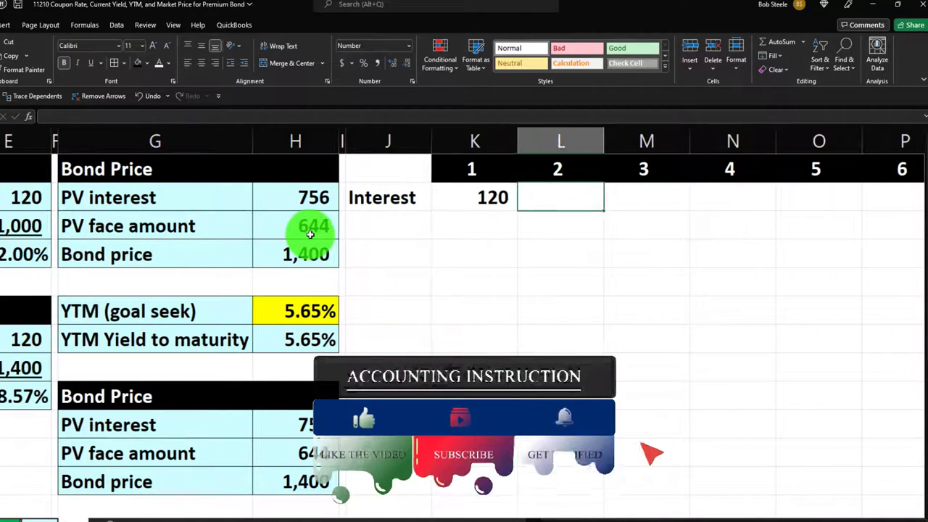
{"action": "type", "text": "="}
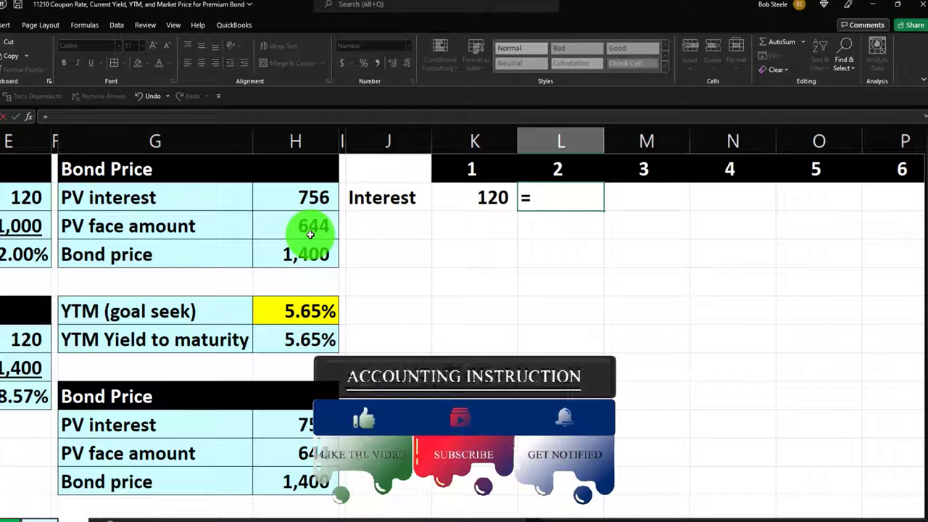
{"action": "key", "text": "Left"}
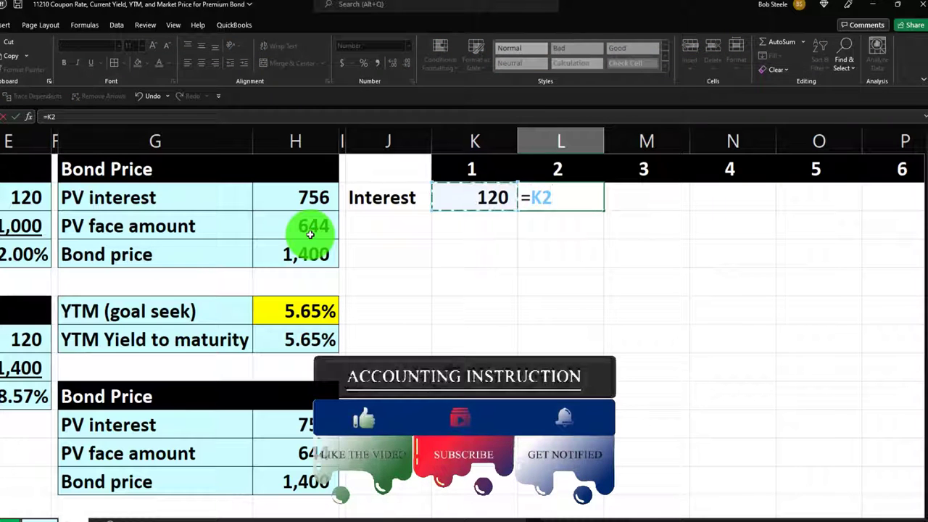
{"action": "key", "text": "Return"}
{"action": "key", "text": "Up"}
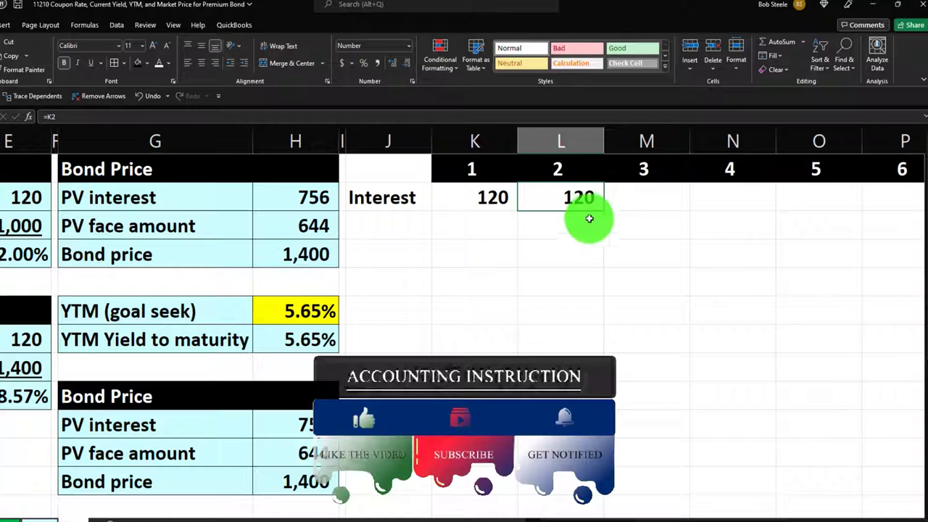
{"action": "key", "text": "Right"}
{"action": "left_click_drag", "start_coordinate": [754, 216], "coordinate": [804, 213]}
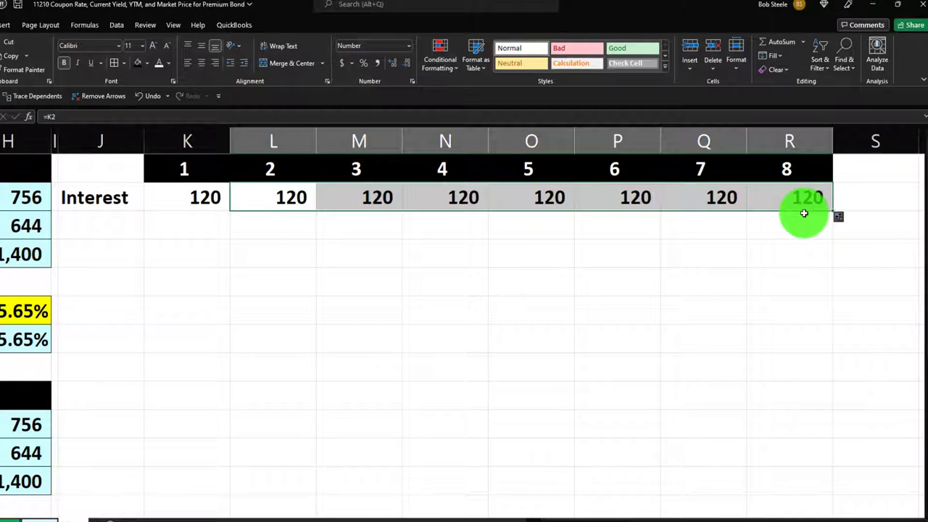
Label J3 "Face amount" and widen column J to fit the text
{"action": "key", "text": "Down"}
{"action": "key", "text": "Left"}
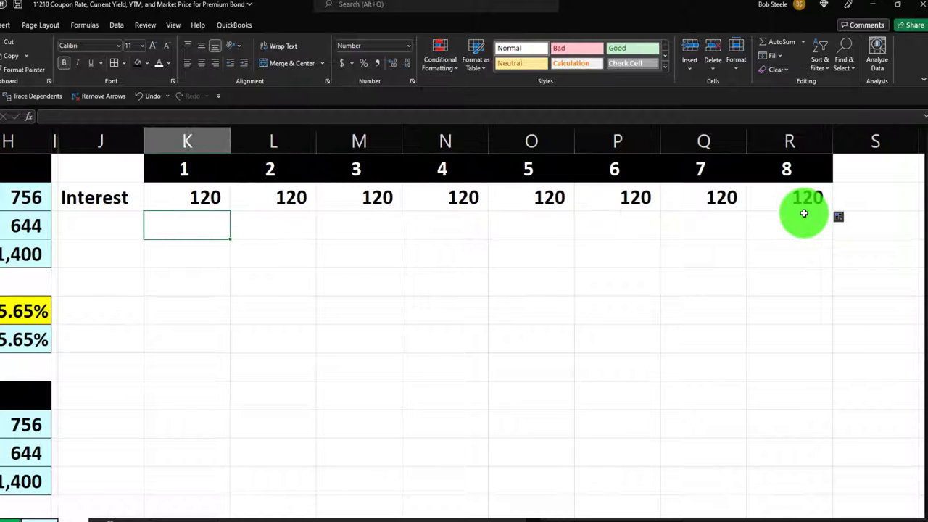
{"action": "key", "text": "Left"}
{"action": "type", "text": "Fa"}
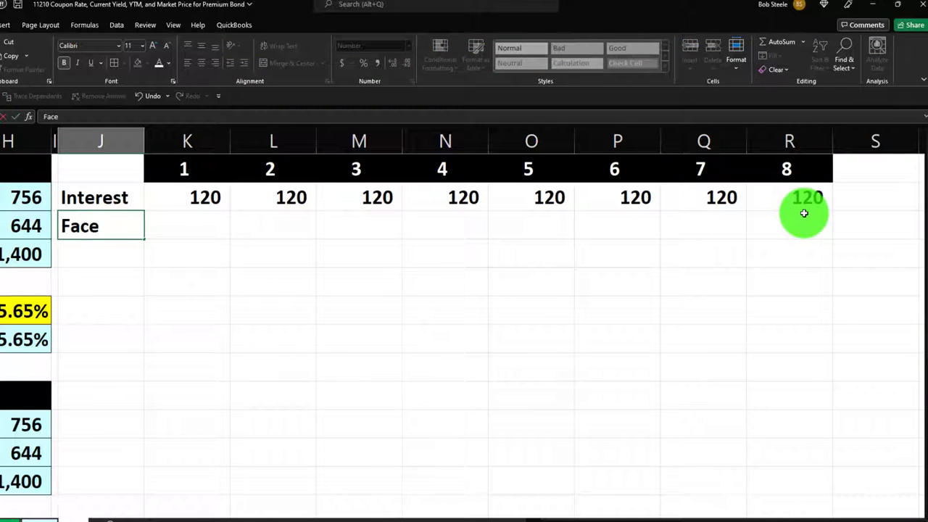
{"action": "type", "text": "ce amount"}
{"action": "key", "text": "Tab"}
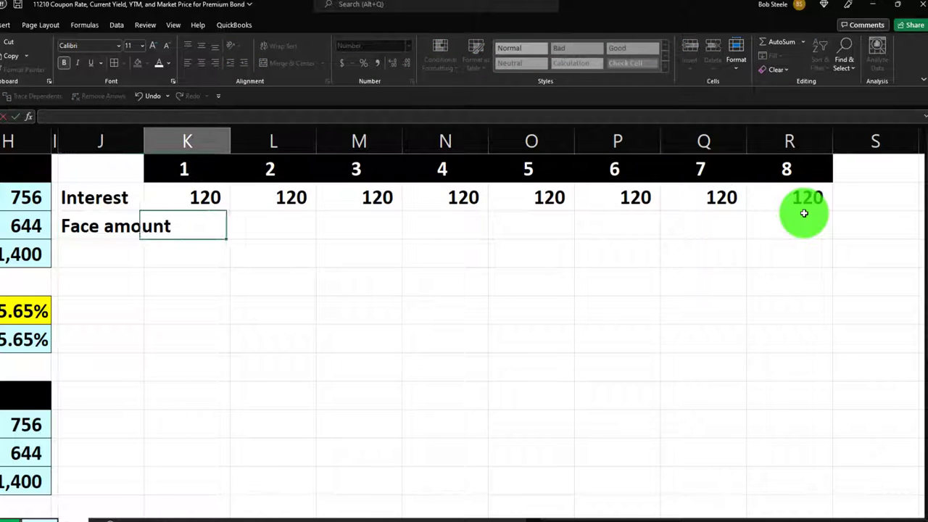
{"action": "double_click", "coordinate": [144, 140]}
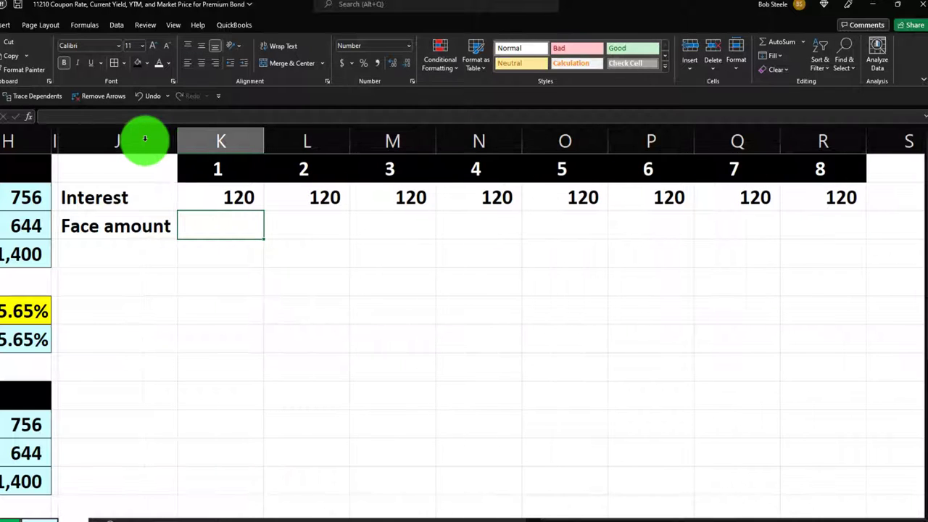
Link the year 8 face amount in R3 to the par value with =B2
{"action": "key", "text": "Right"}
{"action": "key", "text": "Right"}
{"action": "key", "text": "Right"}
{"action": "key", "text": "Right"}
{"action": "key", "text": "Right"}
{"action": "key", "text": "Right"}
{"action": "key", "text": "Right"}
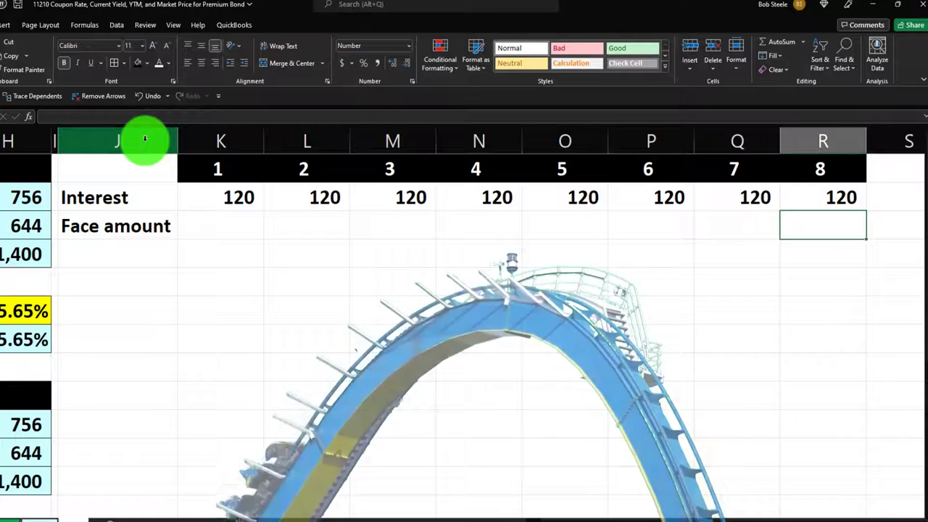
{"action": "type", "text": "="}
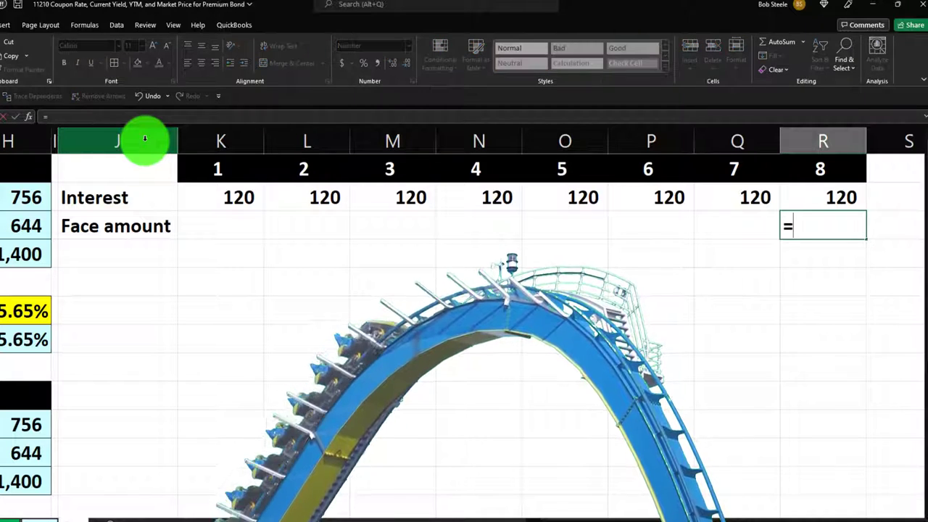
{"action": "key", "text": "Left"}
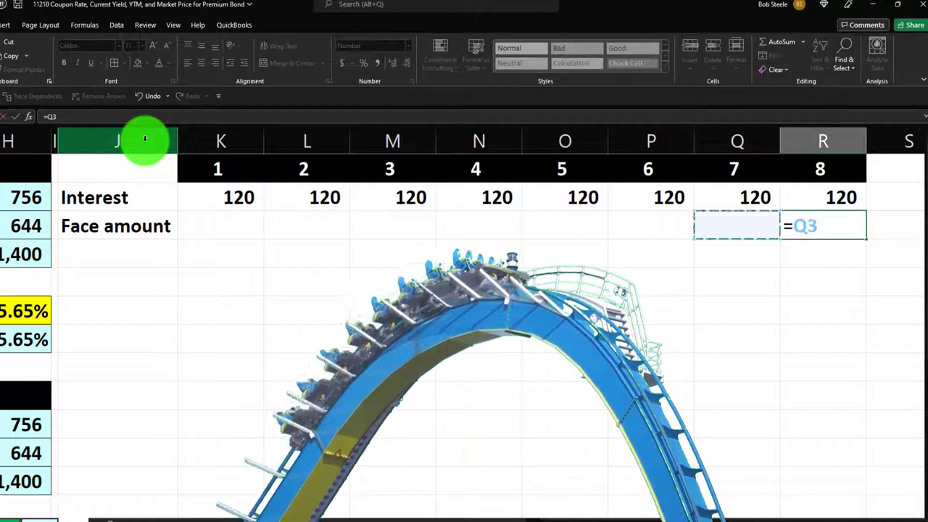
{"action": "key", "text": "Home"}
{"action": "key", "text": "Up"}
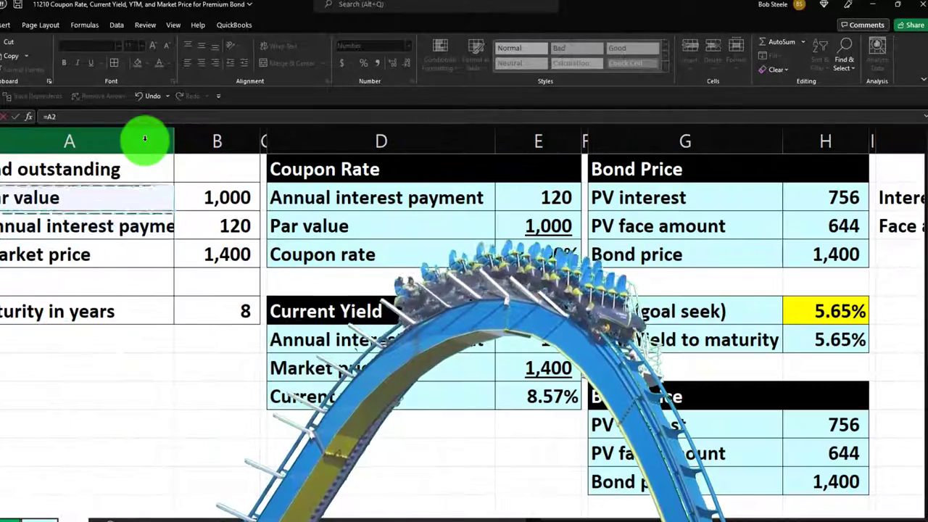
{"action": "key", "text": "Right"}
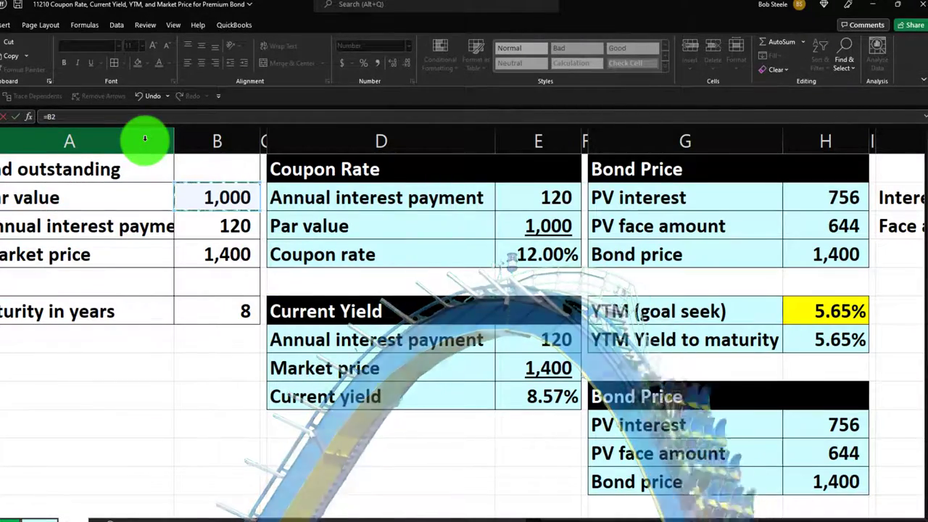
{"action": "key", "text": "Escape"}
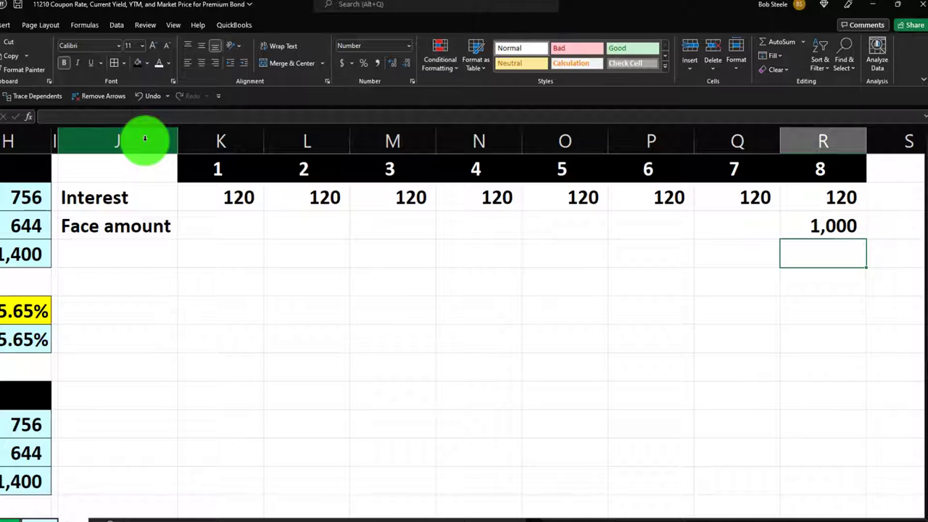
Label J4 "Cash flow"
{"action": "key", "text": "Left"}
{"action": "key", "text": "Left"}
{"action": "key", "text": "Left"}
{"action": "key", "text": "Left"}
{"action": "key", "text": "Left"}
{"action": "key", "text": "Left"}
{"action": "key", "text": "Left"}
{"action": "key", "text": "Left"}
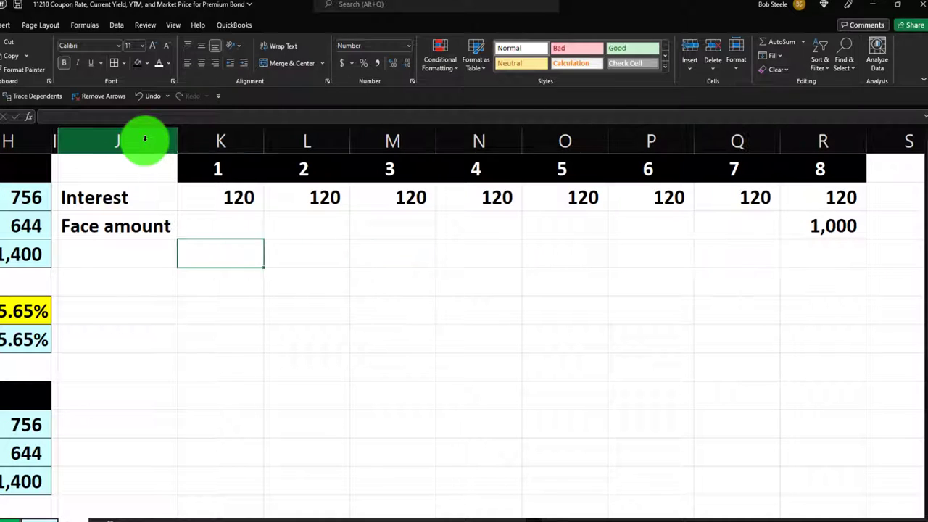
{"action": "type", "text": "Cash flow"}
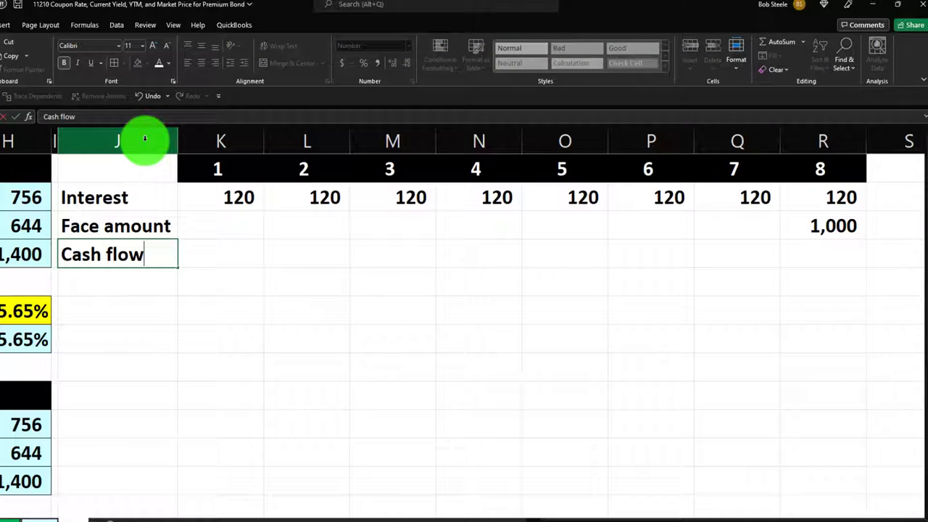
{"action": "key", "text": "Tab"}
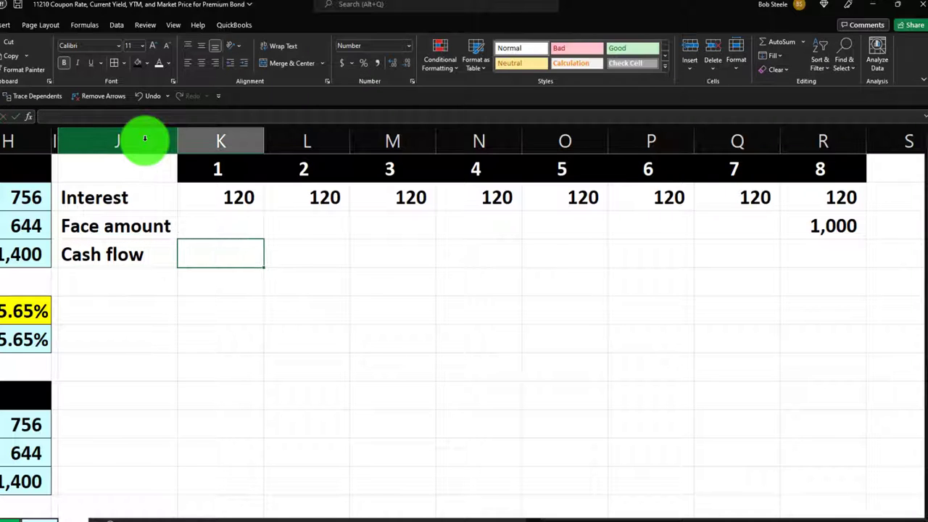
Total the year 1 cash flow in K4 with =SUM(K2:K3) and copy the formula across through R4
{"action": "type", "text": "=su"}
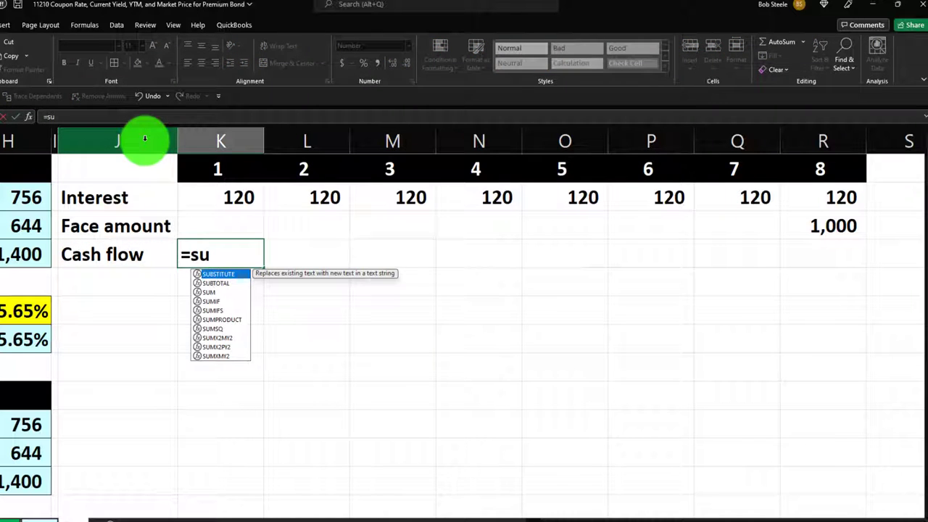
{"action": "type", "text": "m("}
{"action": "key", "text": "Up"}
{"action": "key", "text": "shift+Up"}
{"action": "key", "text": "Return"}
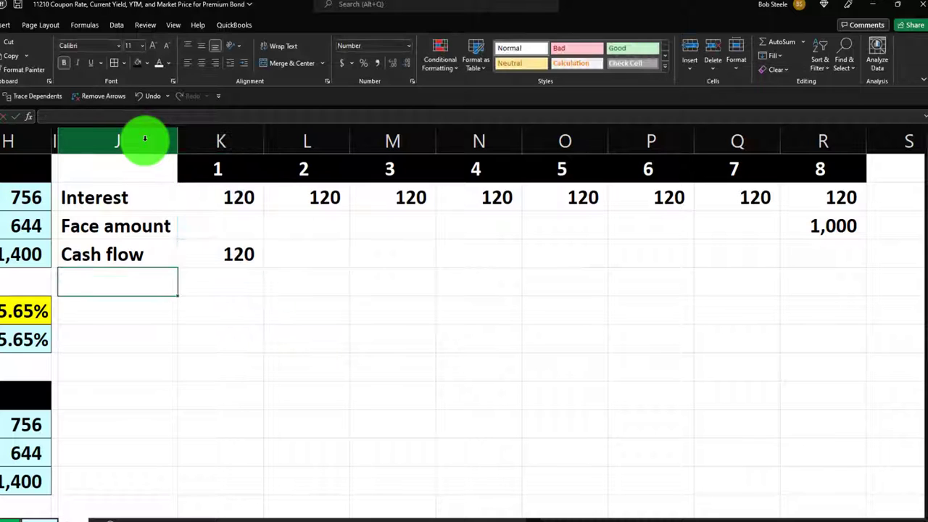
{"action": "left_click", "coordinate": [243, 250]}
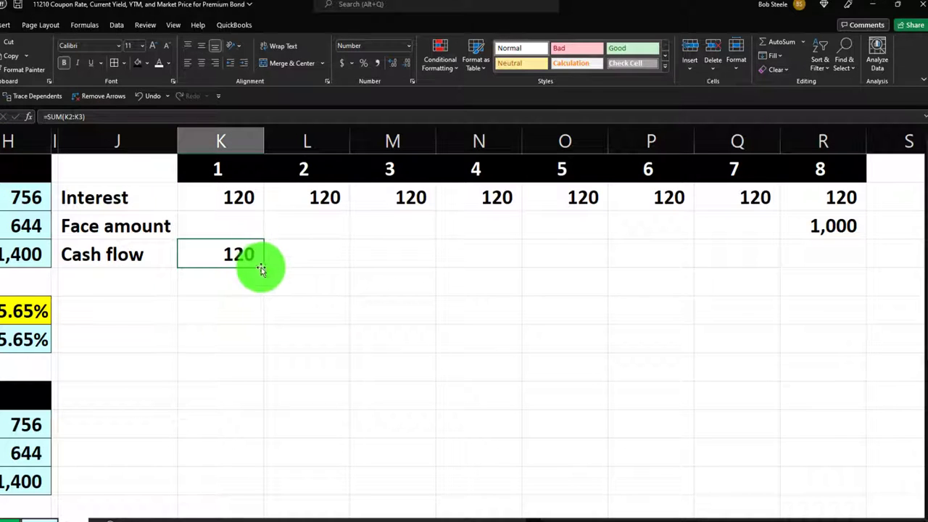
{"action": "left_click_drag", "start_coordinate": [264, 267], "coordinate": [852, 262]}
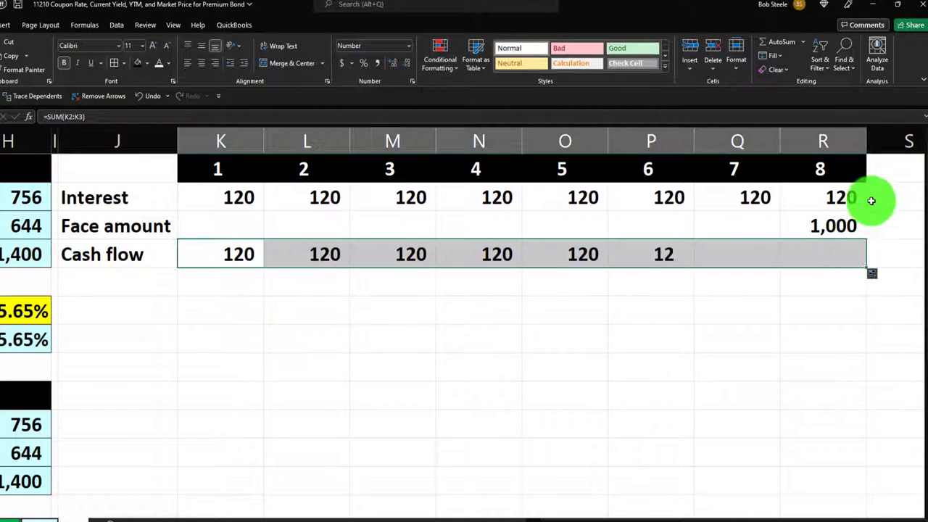
Label S1 "Total" beside the year 8 header of the cash flow table
{"action": "left_click", "coordinate": [881, 174]}
{"action": "type", "text": "Tot"}
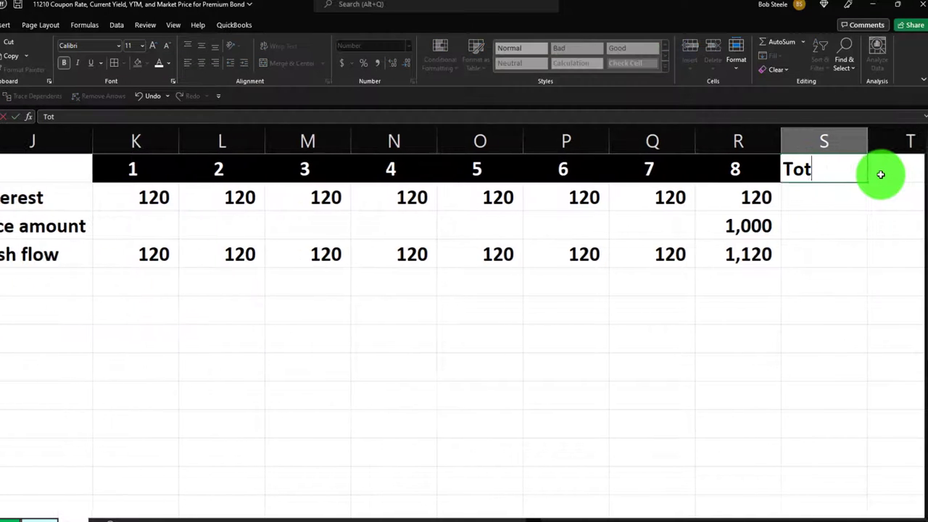
{"action": "type", "text": "al"}
{"action": "key", "text": "Return"}
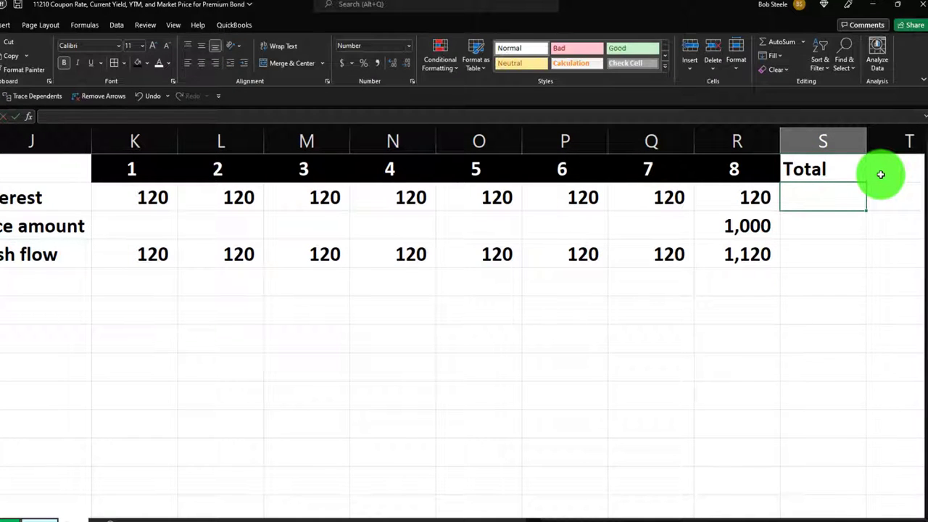
Total the interest row across all eight years in S2 with =SUM(K2:R2)
{"action": "type", "text": "=sum("}
{"action": "key", "text": "Left"}
{"action": "key", "text": "shift+Left"}
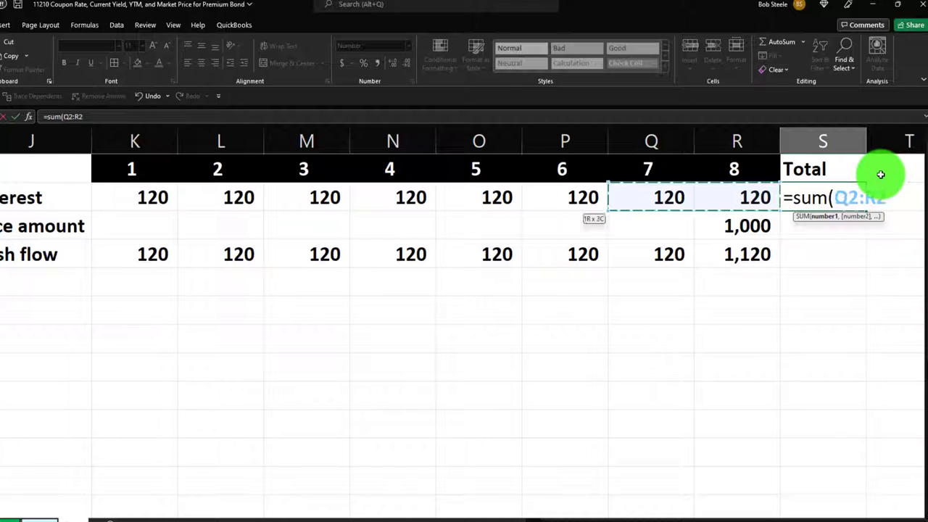
{"action": "key", "text": "shift+Left"}
{"action": "key", "text": "shift+Left"}
{"action": "key", "text": "shift+Left"}
{"action": "key", "text": "shift+Left"}
{"action": "key", "text": "shift+Left"}
{"action": "key", "text": "shift+Left"}
{"action": "key", "text": "Return"}
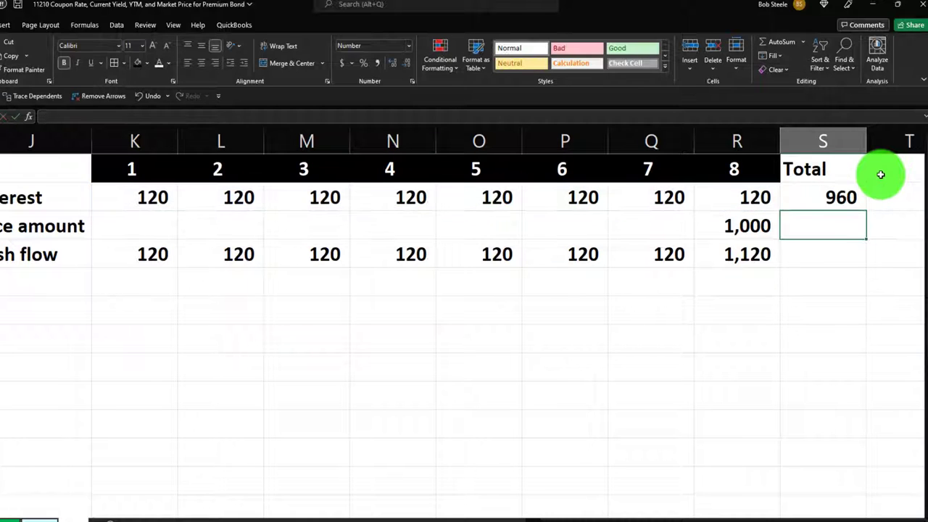
Total the face amount row across all eight years in S3 with =SUM(K3:R3)
{"action": "type", "text": "=sum("}
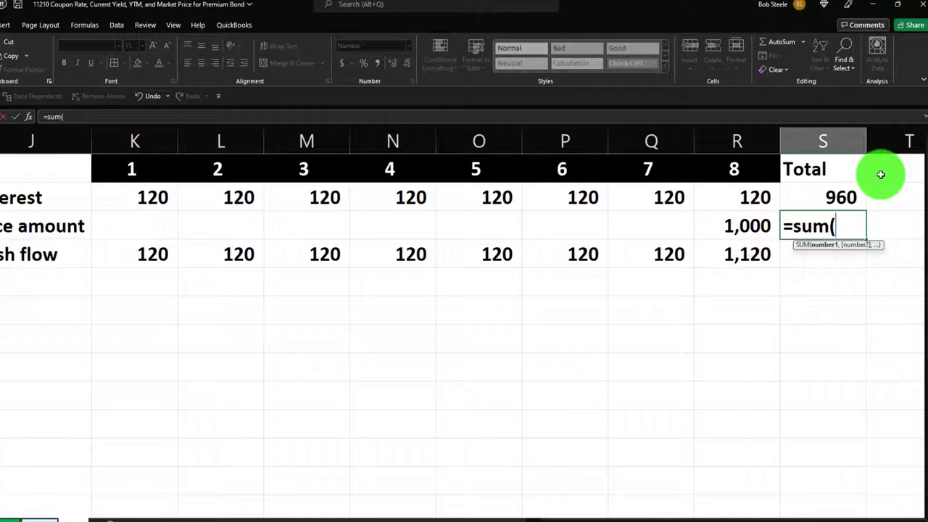
{"action": "key", "text": "Left"}
{"action": "key", "text": "shift+Left"}
{"action": "key", "text": "shift+Left"}
{"action": "key", "text": "shift+Left"}
{"action": "key", "text": "shift+Left"}
{"action": "key", "text": "shift+Left"}
{"action": "key", "text": "shift+Left"}
{"action": "key", "text": "shift+Left"}
{"action": "key", "text": "Return"}
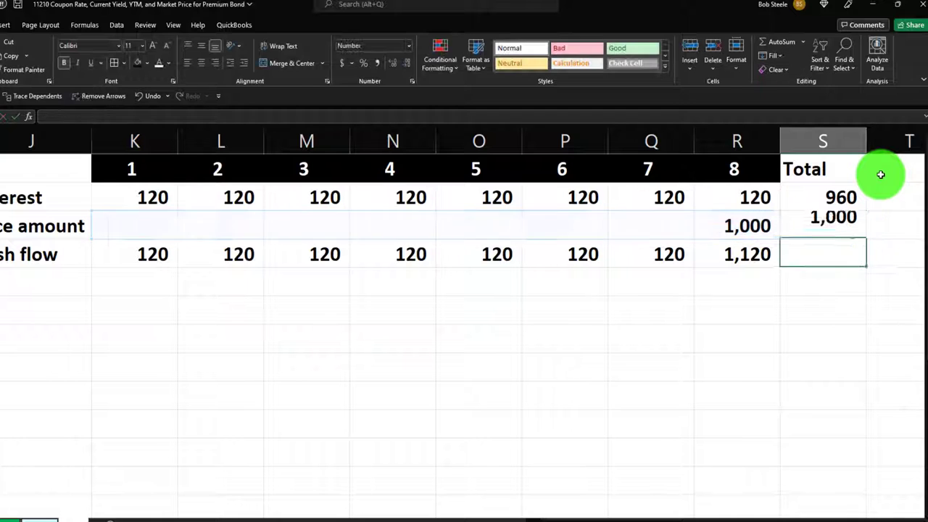
Total the interest and face amount totals in S4 with =SUM(S2:S3)
{"action": "type", "text": "=sum("}
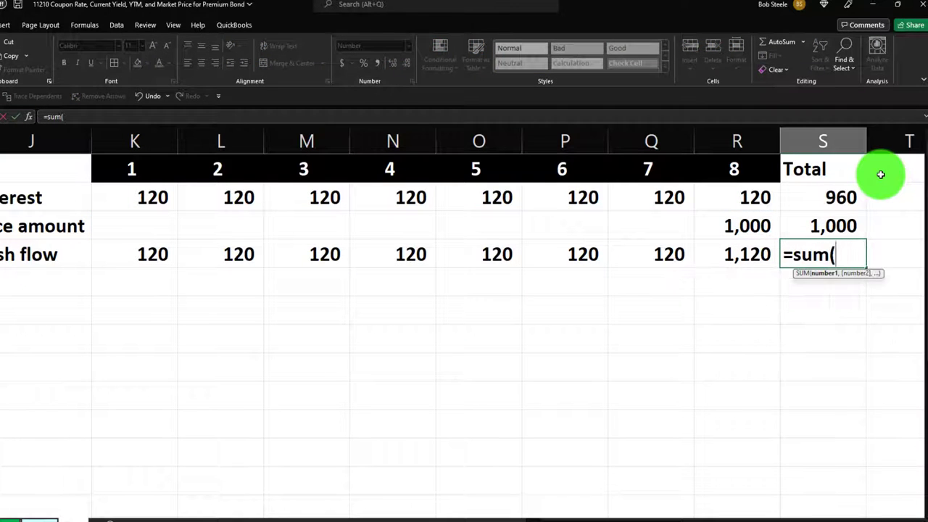
{"action": "key", "text": "Up"}
{"action": "key", "text": "shift+Up"}
{"action": "key", "text": "Return"}
Format S1 as a header with black fill and centred white text, and fill J1 black to match
{"action": "left_click", "coordinate": [849, 172]}
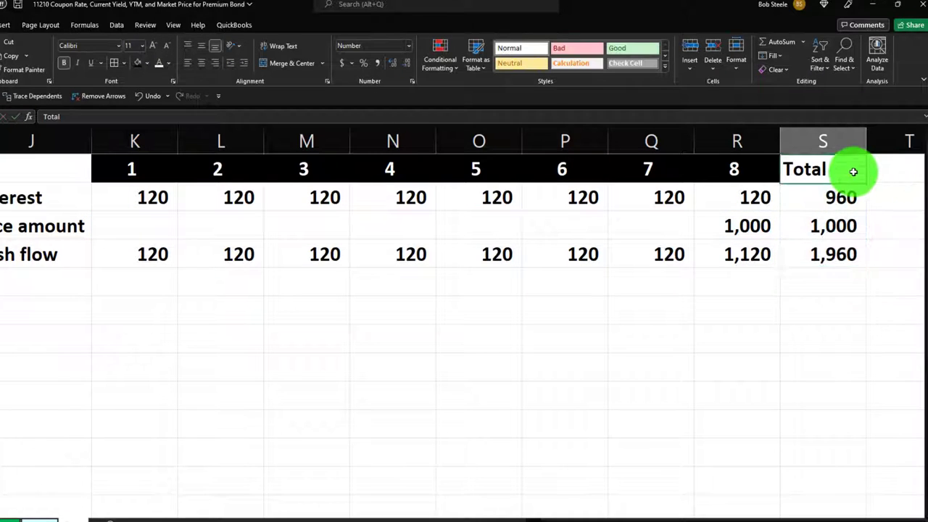
{"action": "left_click", "coordinate": [138, 64]}
{"action": "left_click", "coordinate": [156, 64]}
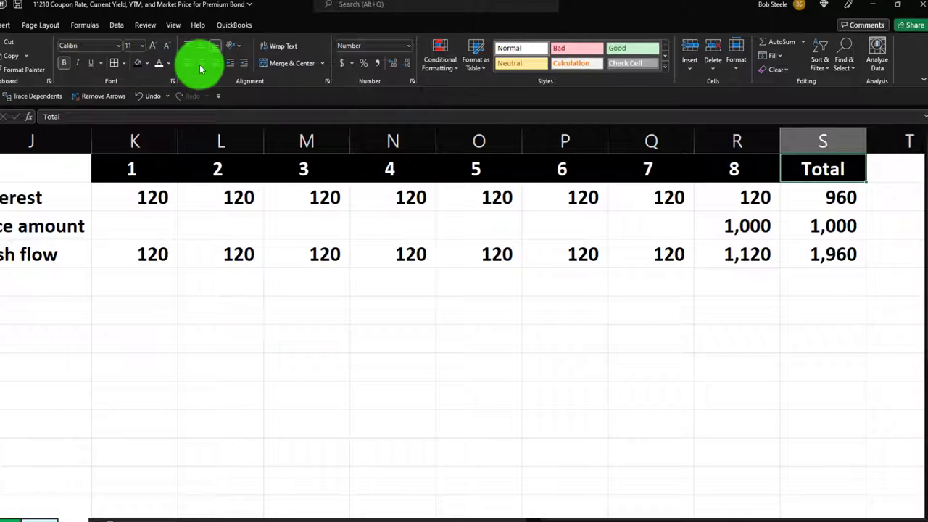
{"action": "left_click", "coordinate": [56, 169]}
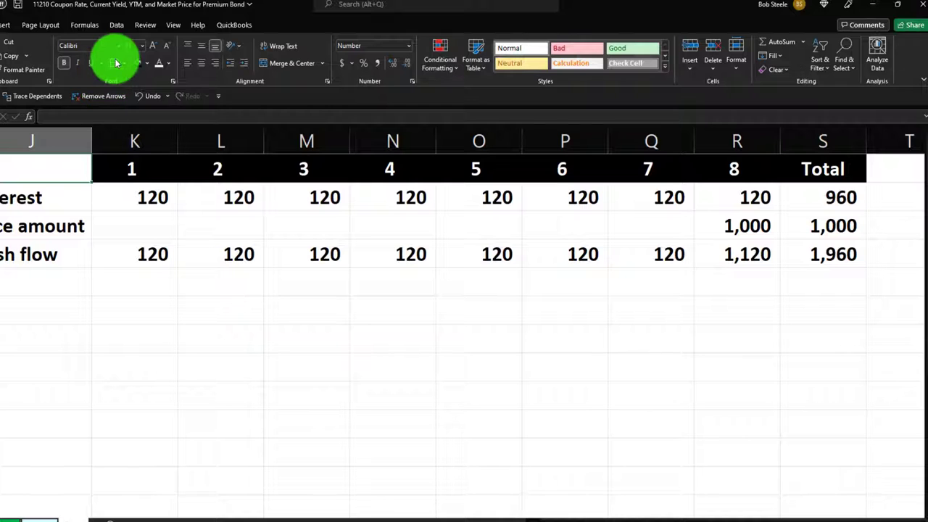
{"action": "left_click", "coordinate": [138, 64]}
{"action": "left_click", "coordinate": [165, 285]}
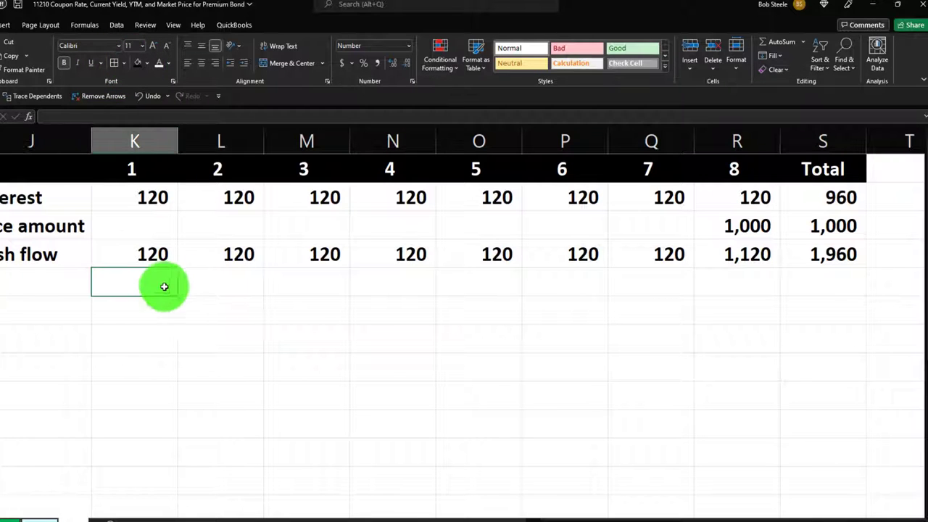
Underline the face amount row from K3 through S3
{"action": "left_click", "coordinate": [62, 287]}
{"action": "left_click_drag", "start_coordinate": [167, 227], "coordinate": [798, 234]}
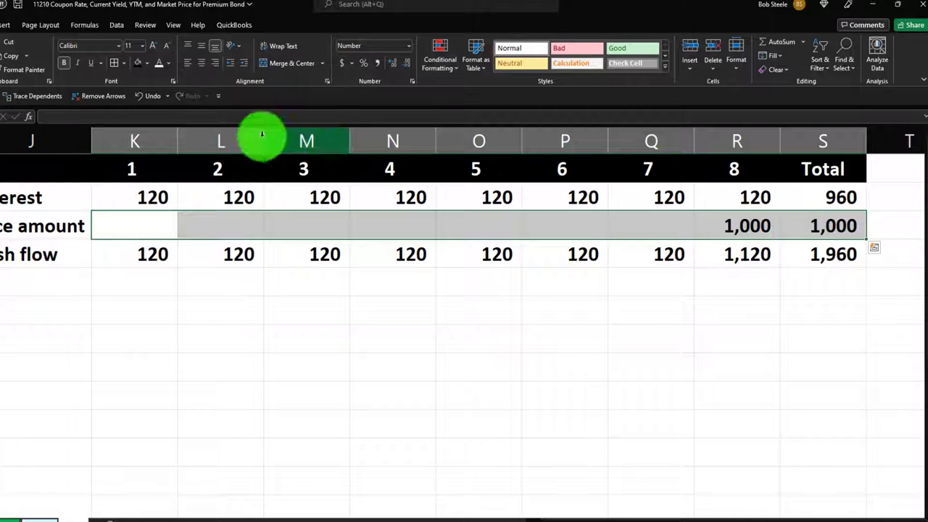
{"action": "left_click", "coordinate": [92, 63]}
Enter 0 as the face amount for years 1 through 7 in K3 to Q3
{"action": "left_click", "coordinate": [145, 232]}
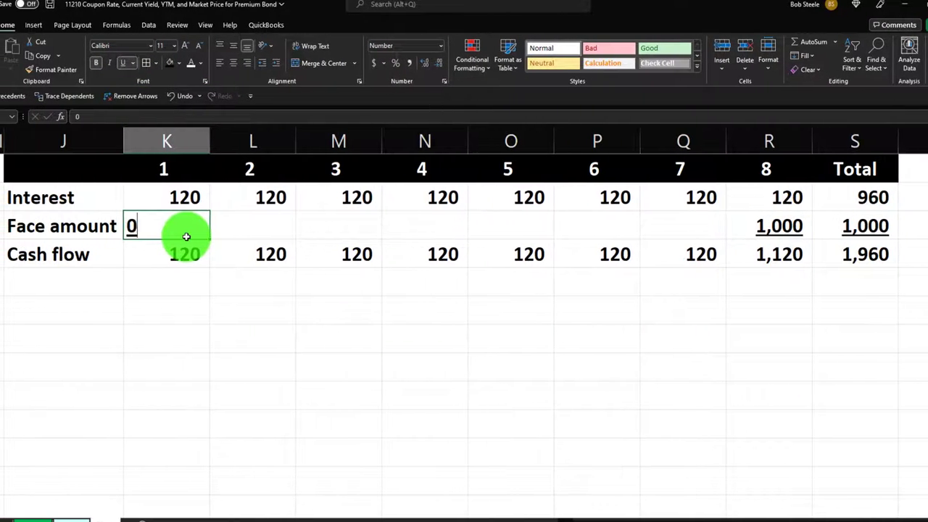
{"action": "key", "text": "Tab"}
{"action": "type", "text": "0"}
{"action": "key", "text": "Tab"}
{"action": "type", "text": "0"}
{"action": "key", "text": "Tab"}
{"action": "type", "text": "0"}
{"action": "key", "text": "Tab"}
{"action": "type", "text": "0"}
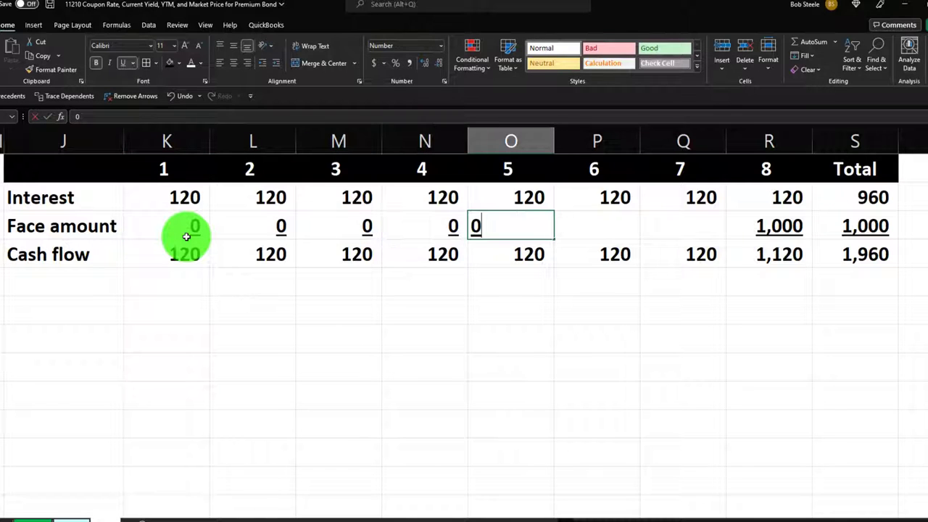
{"action": "key", "text": "Tab"}
{"action": "type", "text": "0"}
{"action": "key", "text": "Tab"}
{"action": "type", "text": "0"}
{"action": "key", "text": "Tab"}
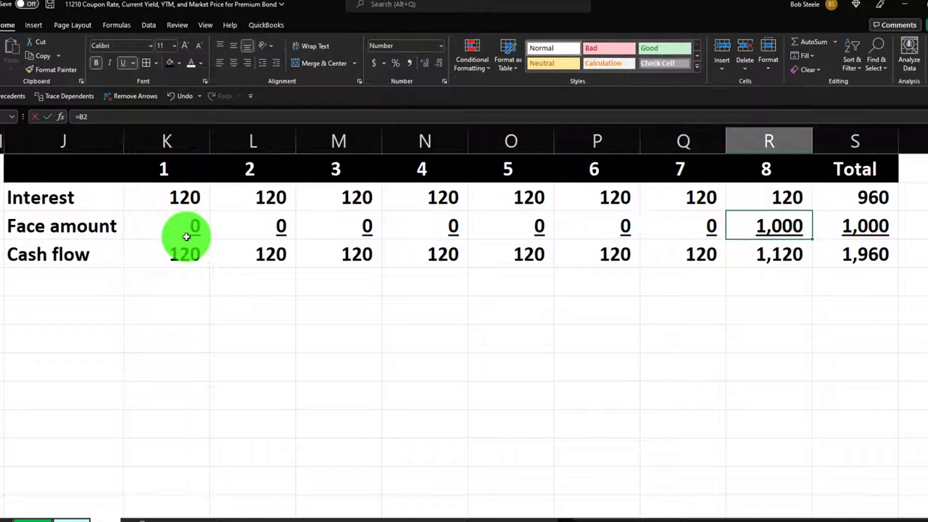
Label J5 "PV cash flows" and widen column J slightly to fit the text
{"action": "key", "text": "Down"}
{"action": "key", "text": "Down"}
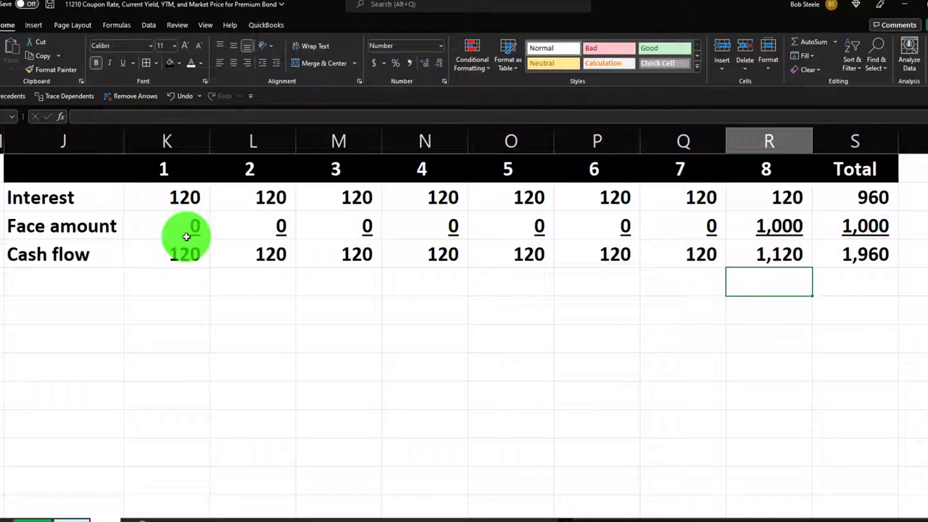
{"action": "key", "text": "Left"}
{"action": "key", "text": "Left"}
{"action": "key", "text": "Left"}
{"action": "key", "text": "Left"}
{"action": "key", "text": "Left"}
{"action": "key", "text": "Left"}
{"action": "key", "text": "Left"}
{"action": "key", "text": "Left"}
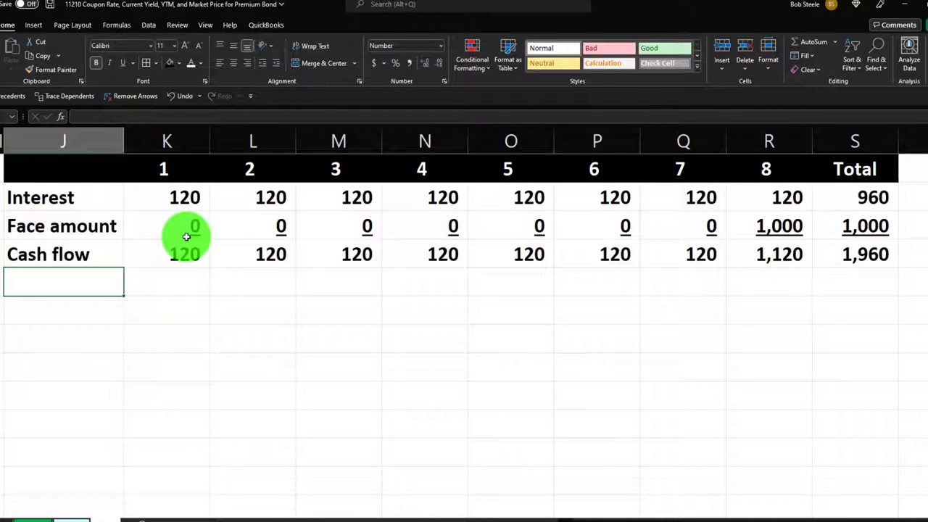
{"action": "type", "text": "PV"}
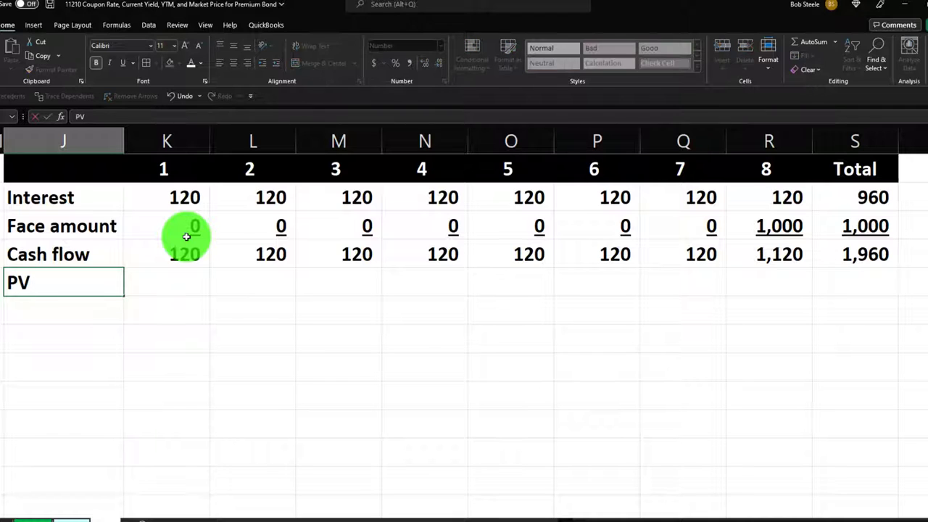
{"action": "type", "text": " cash flows"}
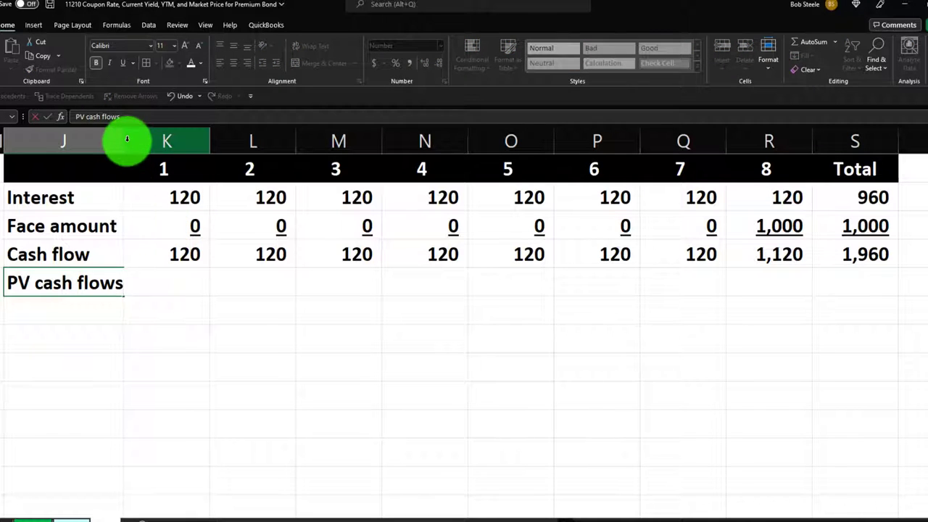
{"action": "left_click", "coordinate": [127, 145]}
{"action": "left_click_drag", "start_coordinate": [124, 142], "coordinate": [129, 141]}
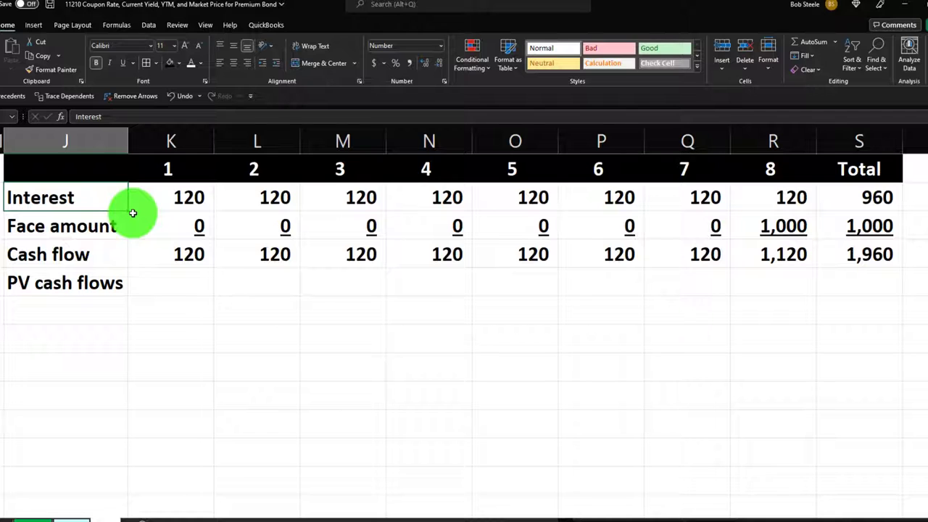
Calculate the present value of the year 1 cash flow in K5 with =-PV(H7,K1,,K4)
{"action": "left_click", "coordinate": [158, 251]}
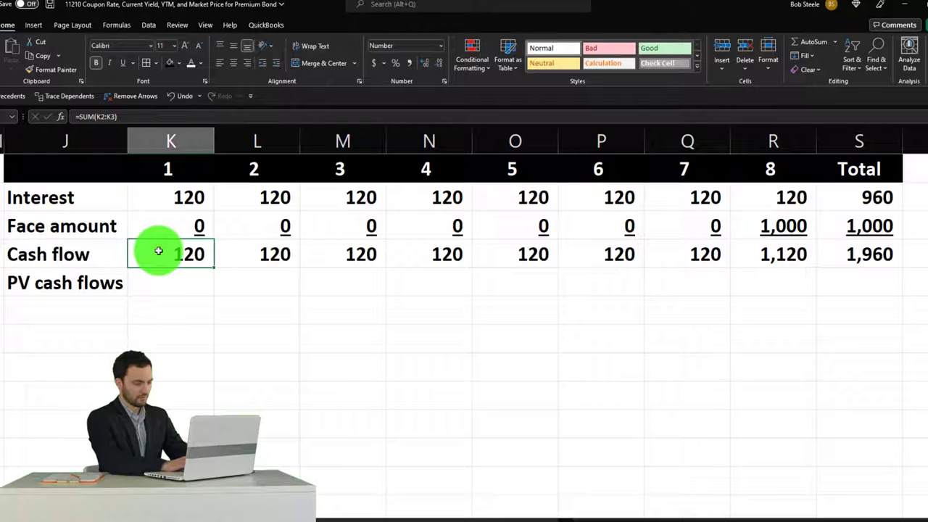
{"action": "key", "text": "Down"}
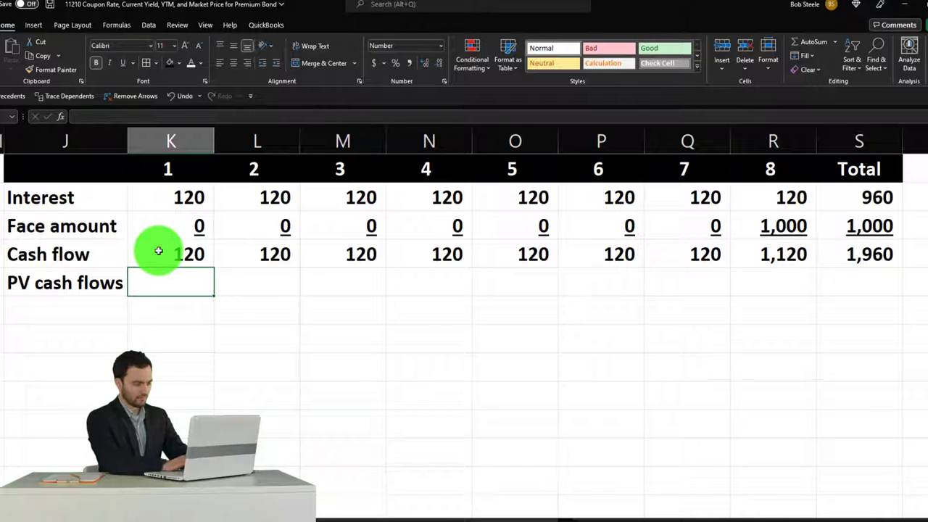
{"action": "type", "text": "-pv("}
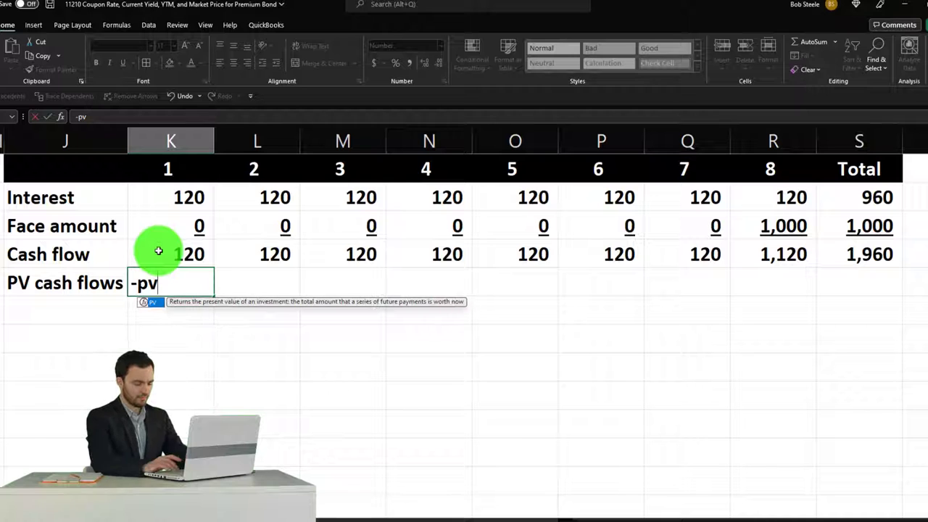
{"action": "key", "text": "Left"}
{"action": "key", "text": "Left"}
{"action": "key", "text": "Left"}
{"action": "key", "text": "Left"}
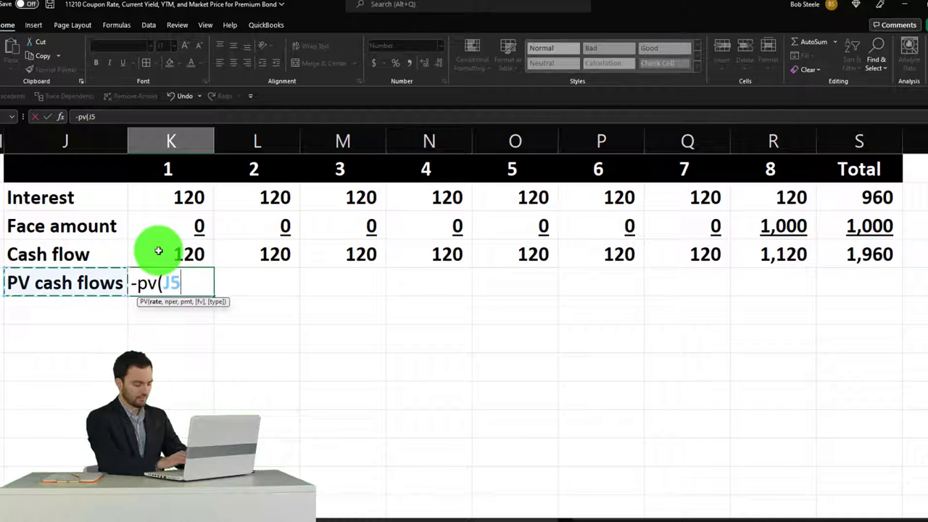
{"action": "key", "text": "Right"}
{"action": "key", "text": "Down"}
{"action": "key", "text": "Down"}
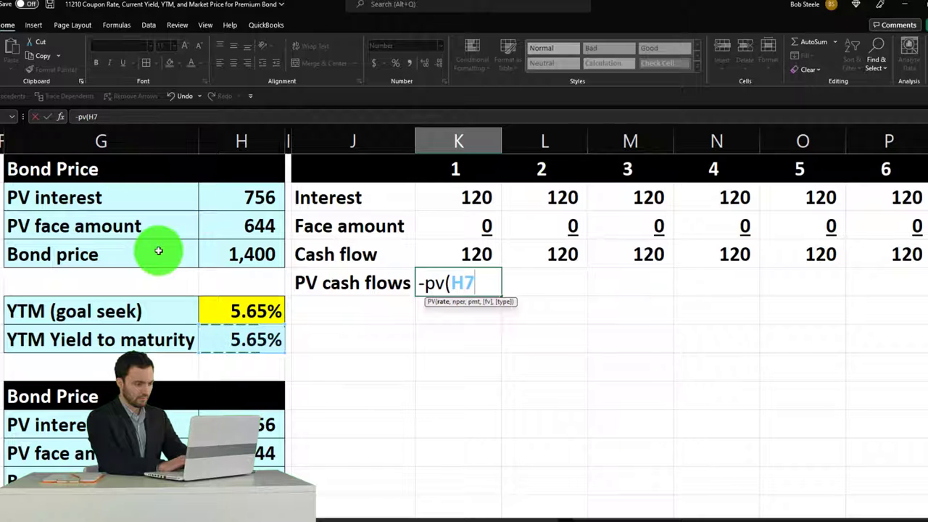
{"action": "type", "text": ","}
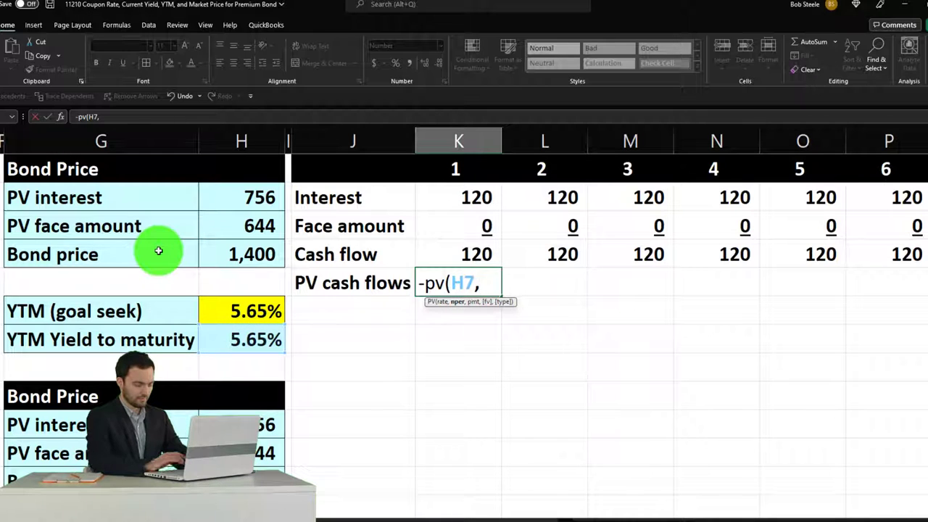
{"action": "key", "text": "Up"}
{"action": "key", "text": "Up"}
{"action": "key", "text": "Up"}
{"action": "key", "text": "Up"}
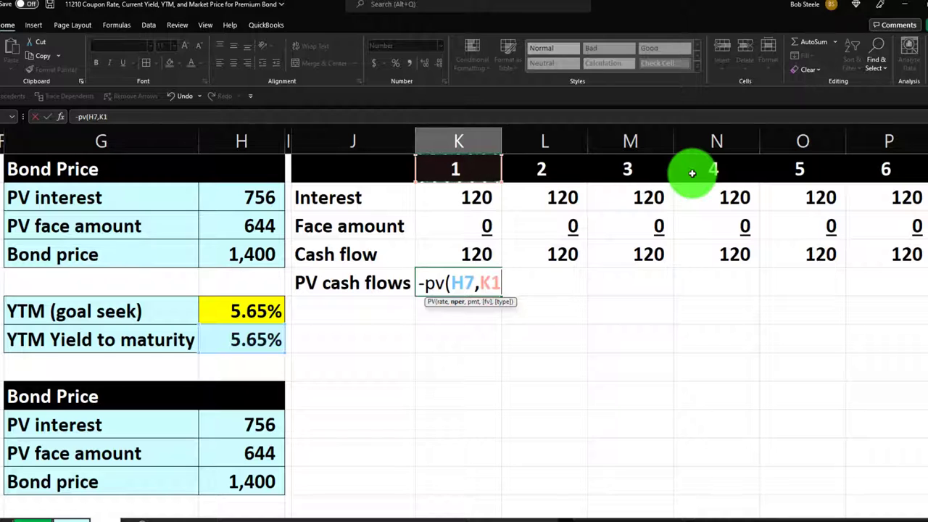
{"action": "type", "text": ",,"}
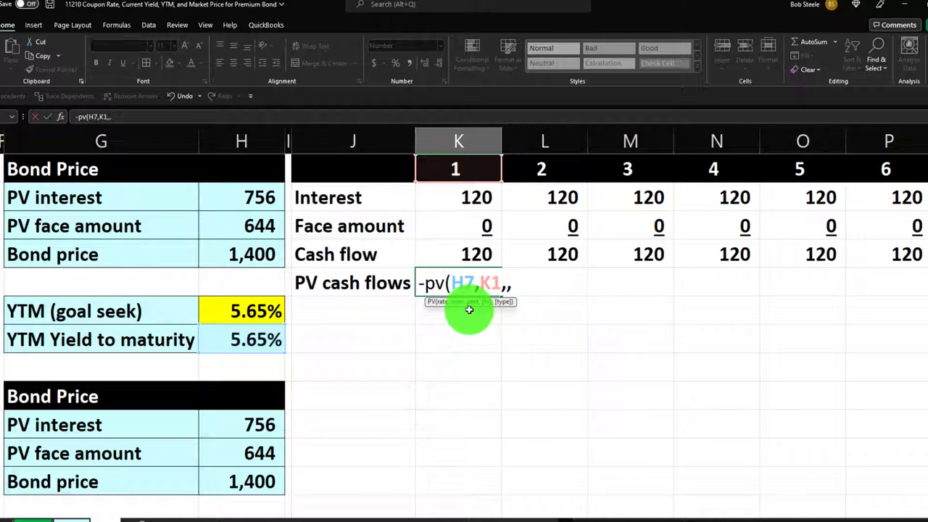
{"action": "left_click", "coordinate": [473, 253]}
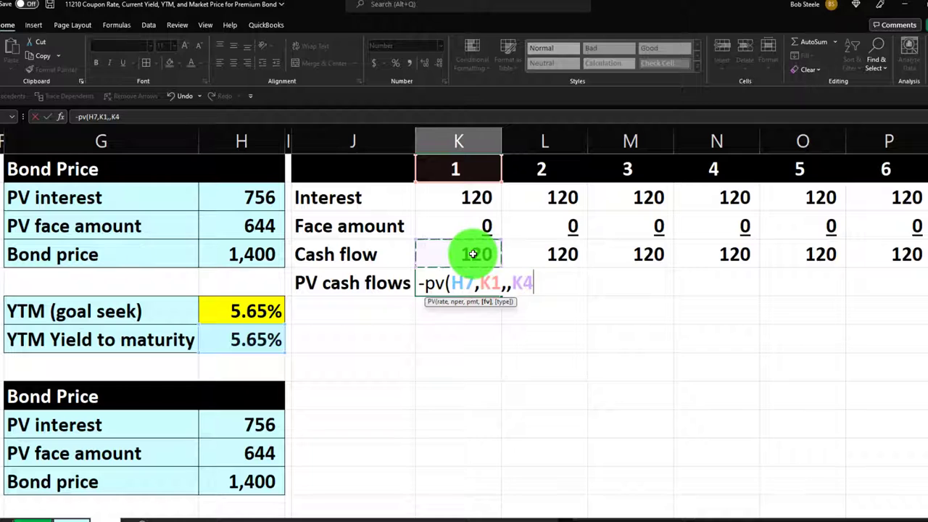
{"action": "key", "text": "Return"}
{"action": "key", "text": "Up"}
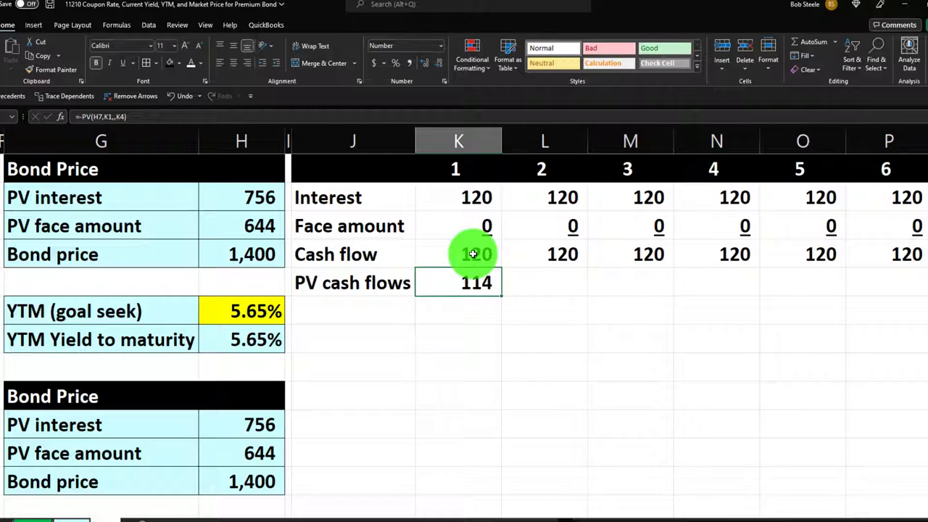
Make the rate reference in the K5 present value formula absolute as $H$7
{"action": "double_click", "coordinate": [456, 284]}
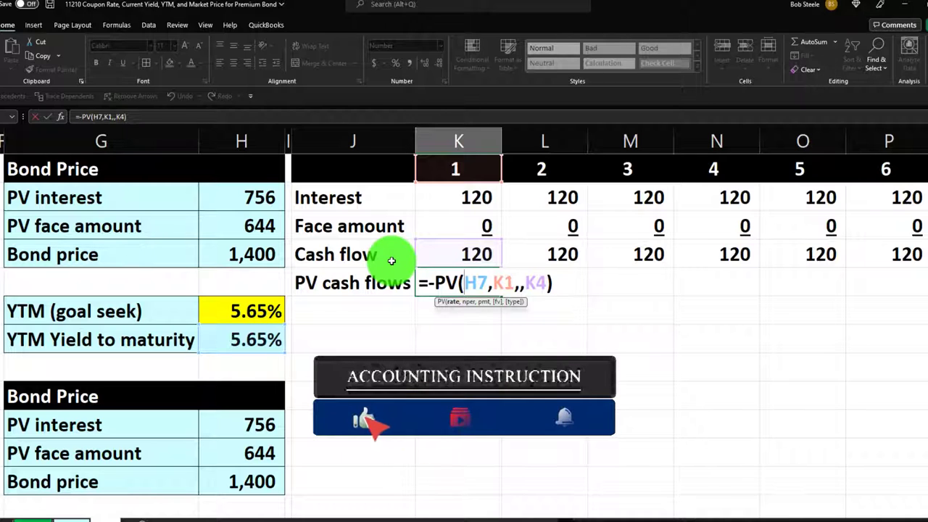
{"action": "left_click", "coordinate": [474, 283]}
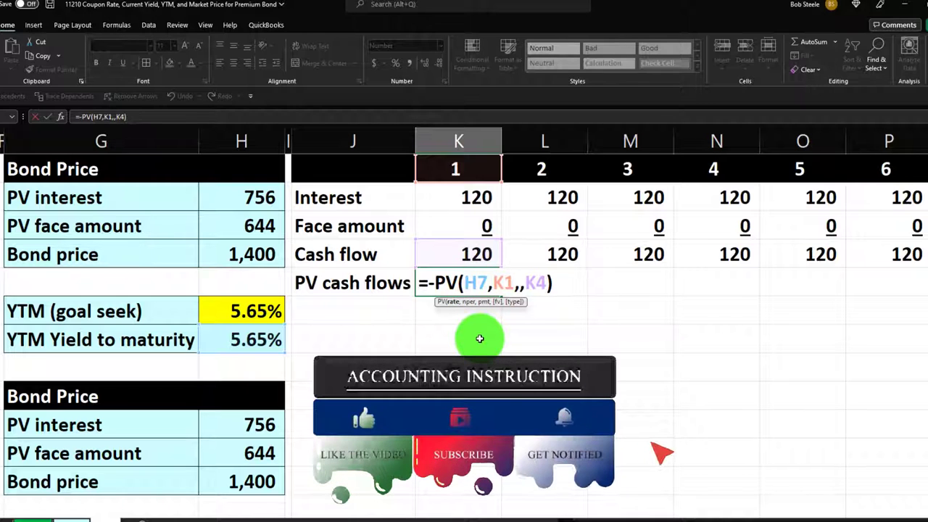
{"action": "key", "text": "F4"}
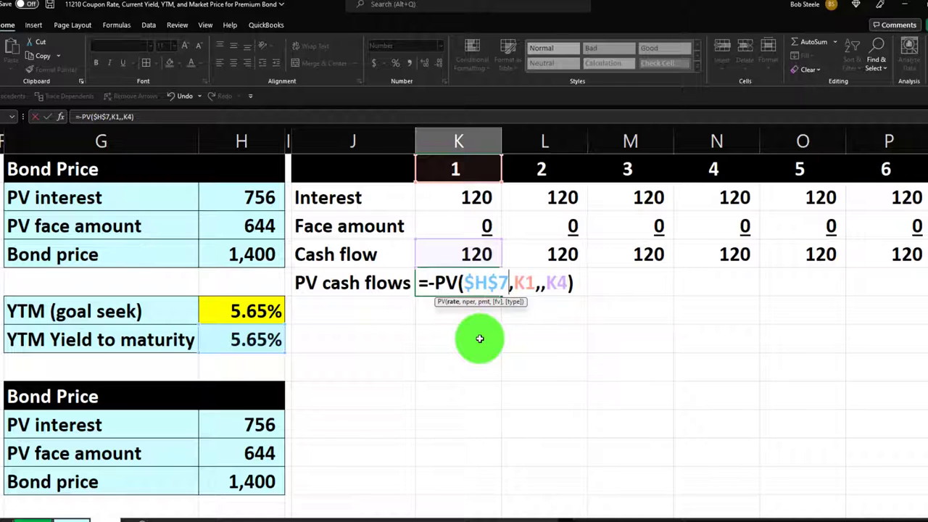
{"action": "key", "text": "Return"}
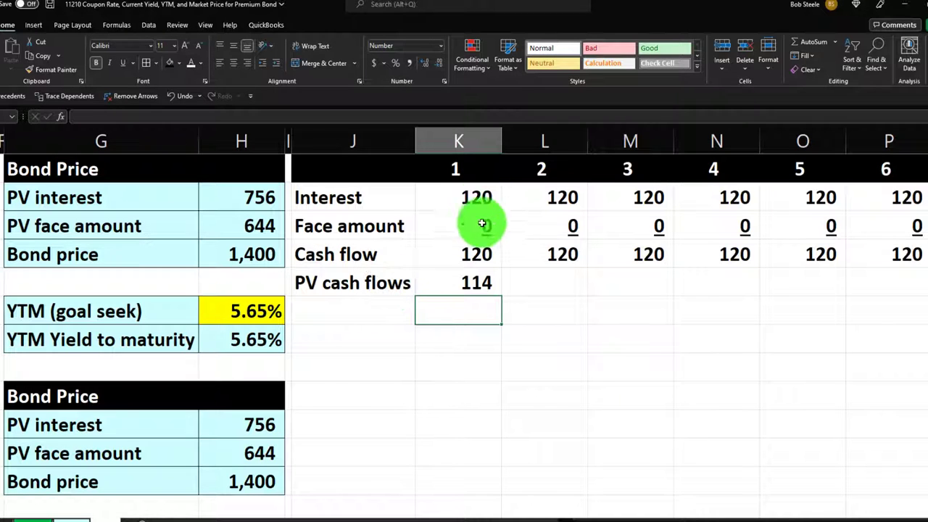
Copy the present value formula from K5 into L5 and open the copied formula to check its references
{"action": "left_click", "coordinate": [483, 285]}
{"action": "left_click_drag", "start_coordinate": [503, 297], "coordinate": [563, 285]}
{"action": "double_click", "coordinate": [563, 283]}
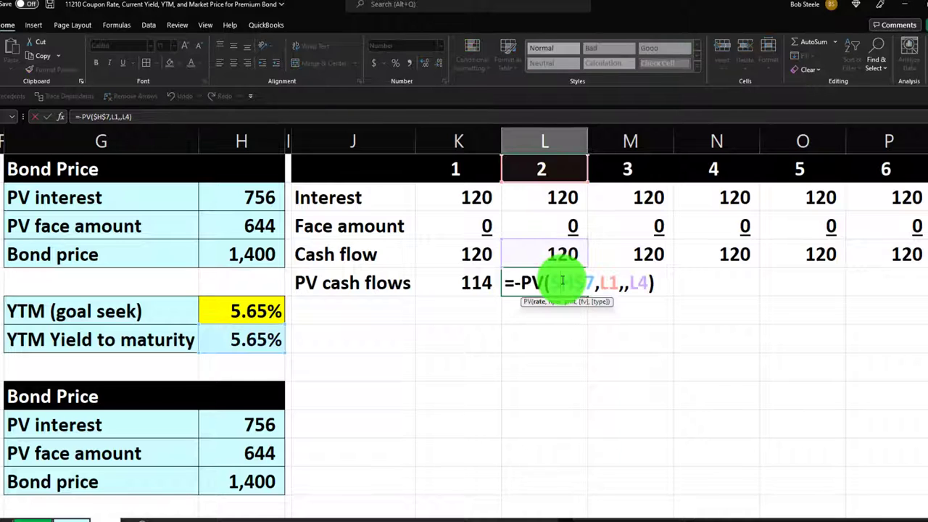
Copy the present value formula from L5 into M5 and open the copied formula to check its references
{"action": "key", "text": "Return"}
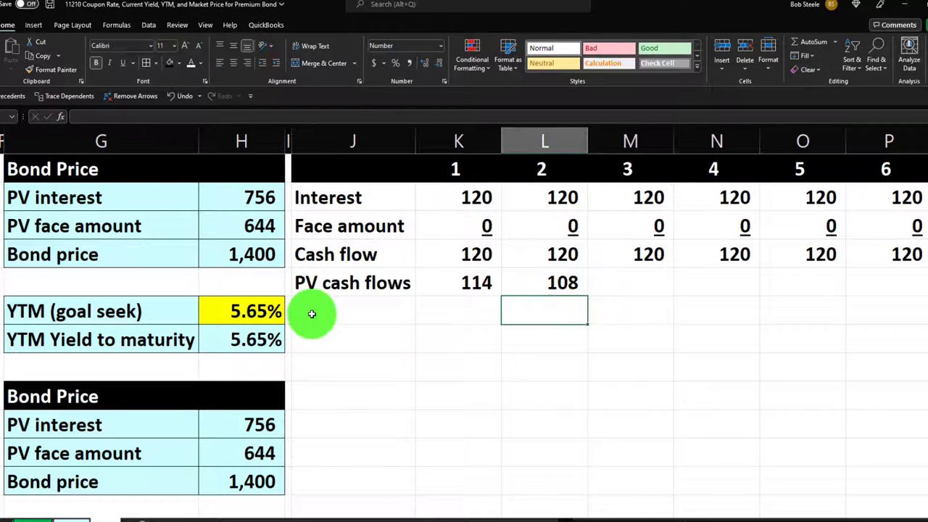
{"action": "left_click", "coordinate": [557, 282]}
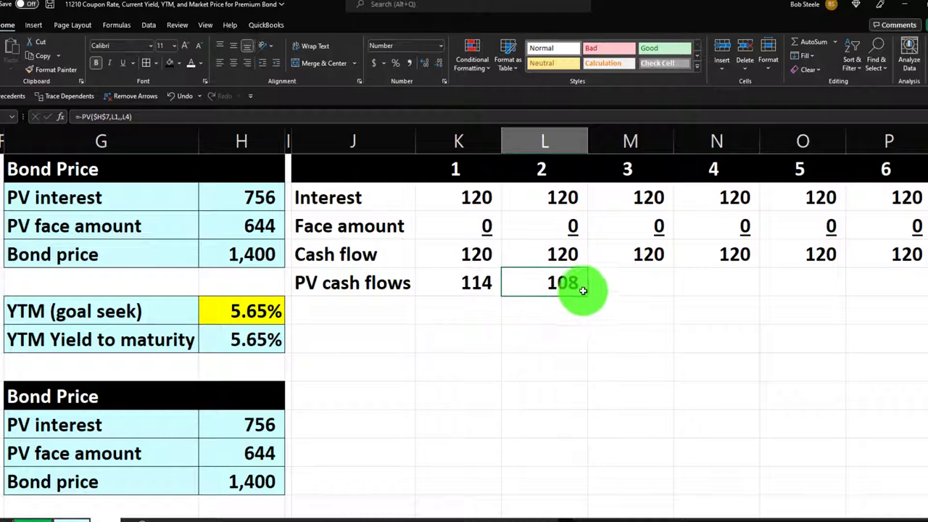
{"action": "left_click_drag", "start_coordinate": [587, 296], "coordinate": [644, 296]}
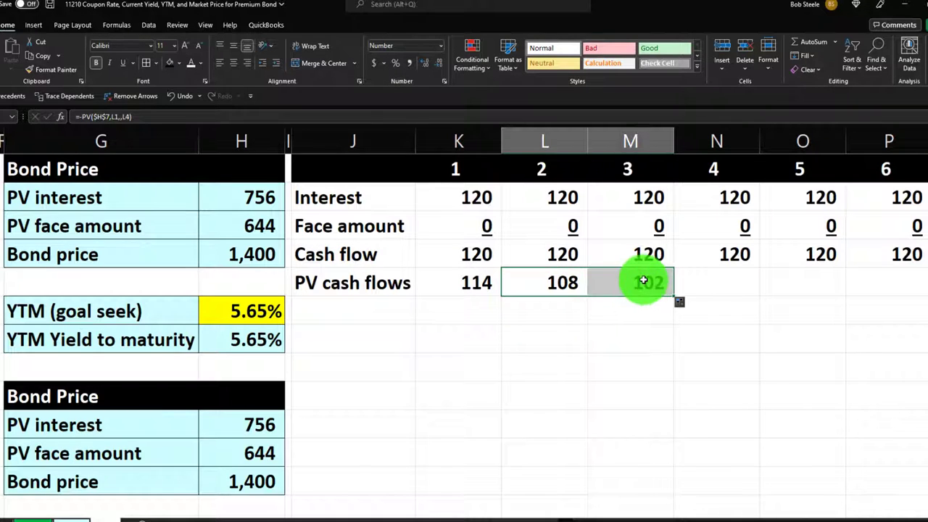
{"action": "double_click", "coordinate": [644, 282]}
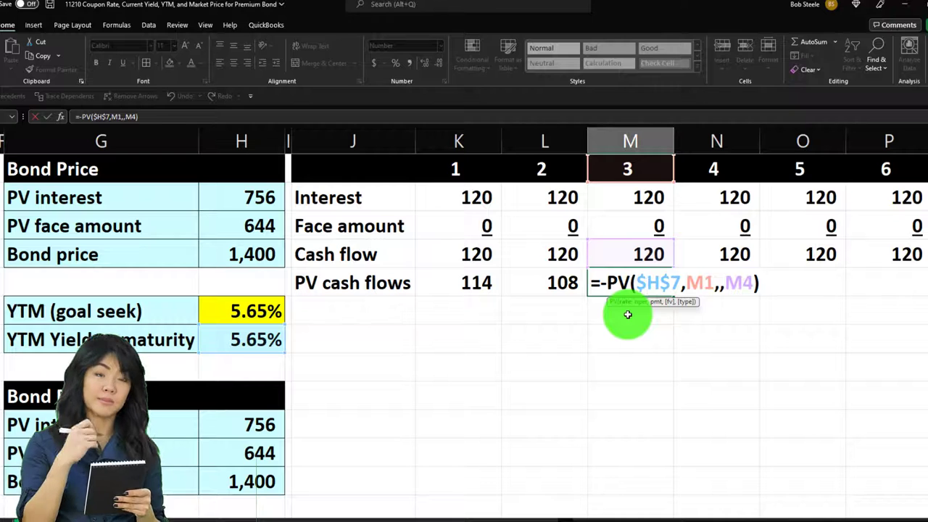
{"action": "key", "text": "Return"}
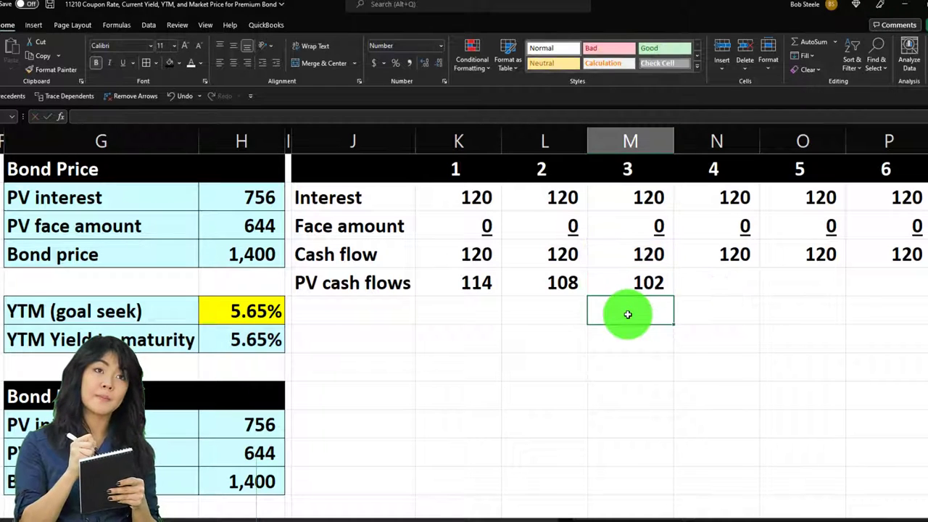
Fill the present value formula from M5 across through year 8 in R5, leaving the Total cell S5 empty
{"action": "left_click", "coordinate": [657, 291]}
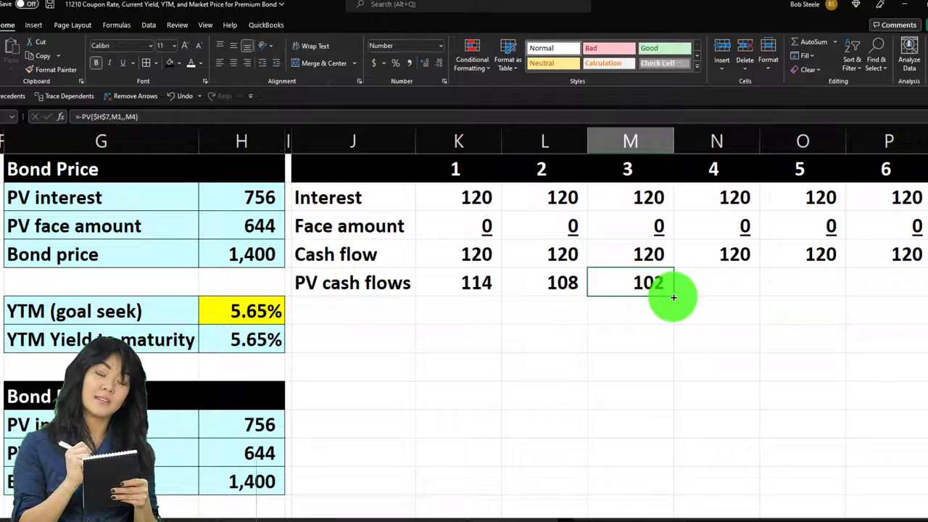
{"action": "mouse_move", "coordinate": [674, 298]}
{"action": "left_mouse_down"}
{"action": "mouse_move", "coordinate": [927, 297]}
{"action": "mouse_move", "coordinate": [765, 295]}
{"action": "left_mouse_up"}
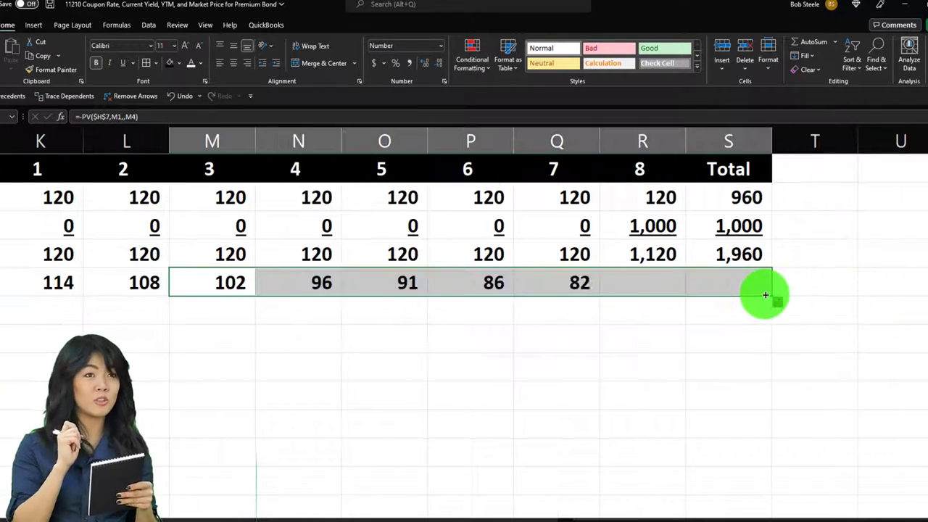
{"action": "left_click", "coordinate": [760, 287]}
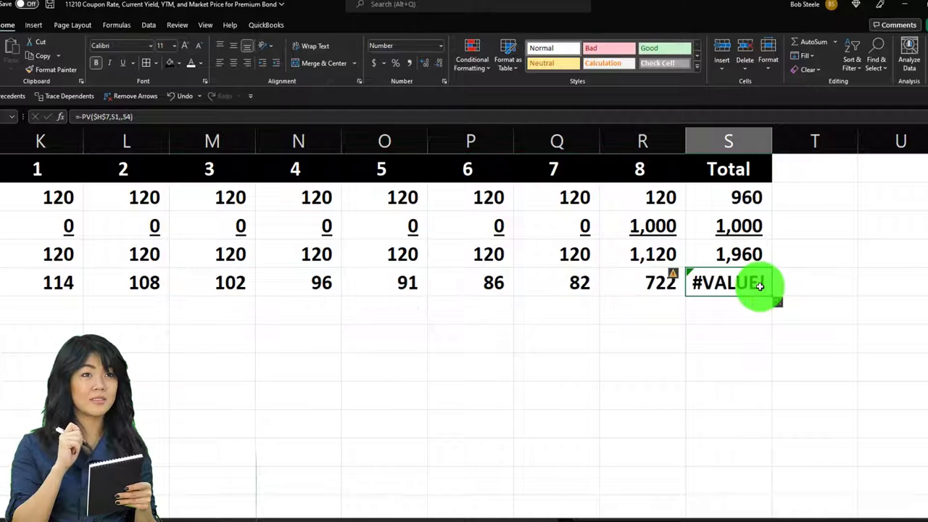
{"action": "key", "text": "Delete"}
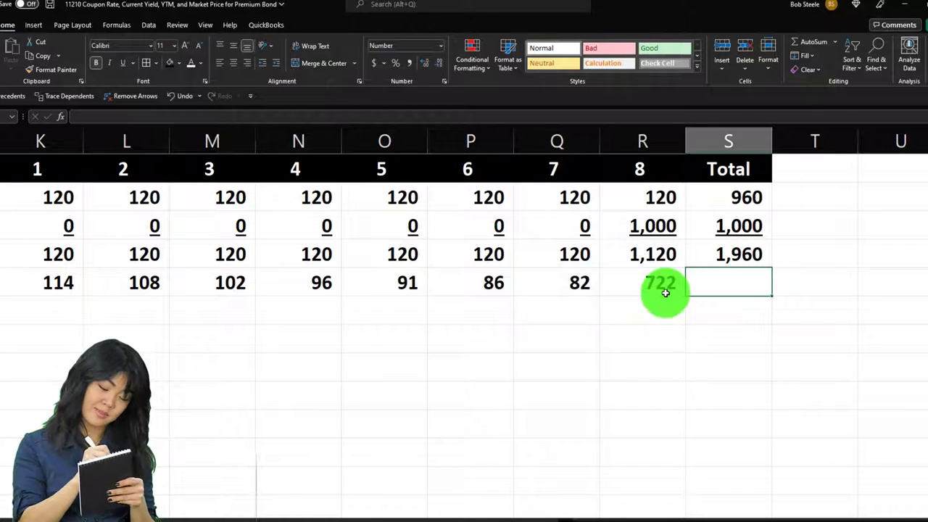
Check the formulas behind the year 8 face amount in R3 and cash flow in R4
{"action": "left_click", "coordinate": [652, 225]}
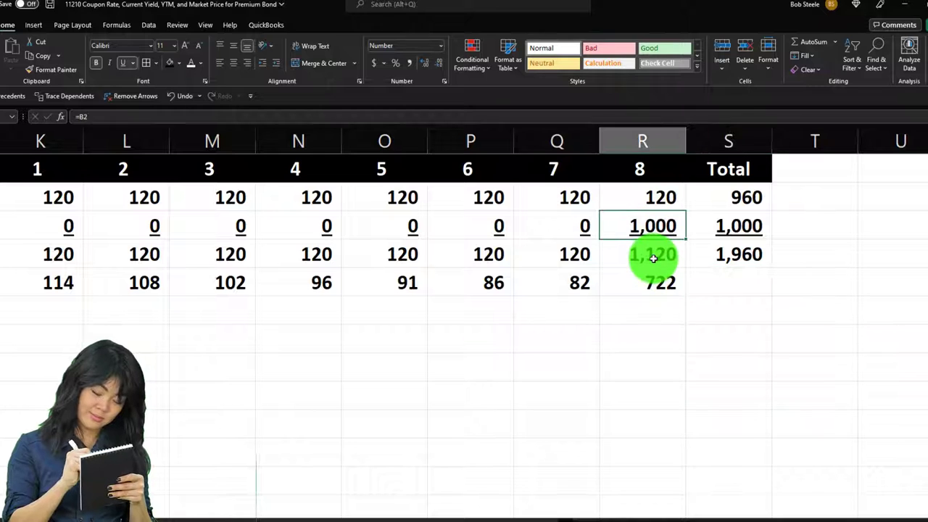
{"action": "double_click", "coordinate": [652, 256]}
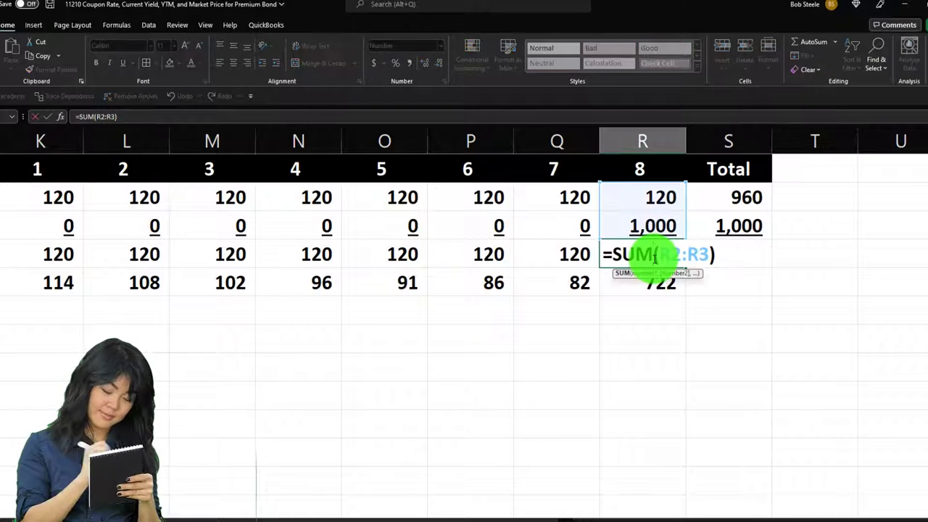
{"action": "key", "text": "Return"}
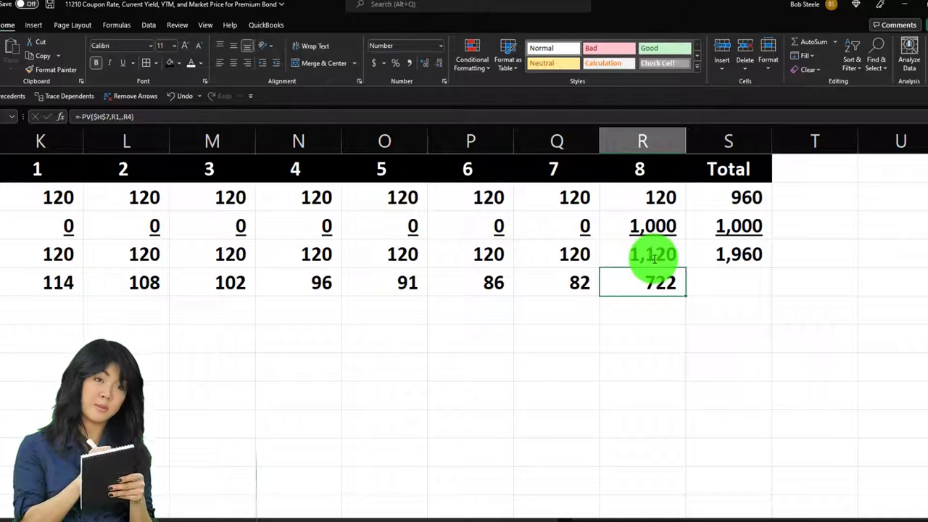
Total the present values of the cash flows in S5 with =SUM(K5:R5)
{"action": "key", "text": "Right"}
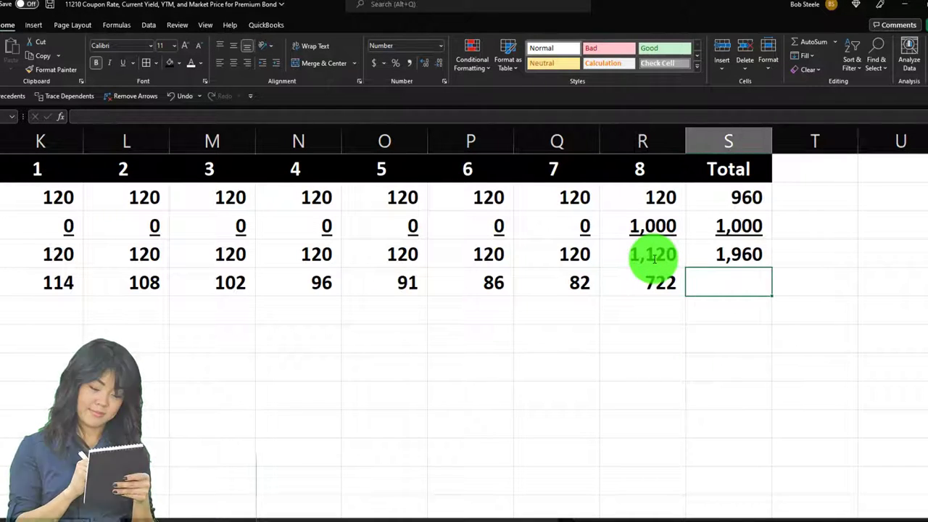
{"action": "type", "text": "=sum"}
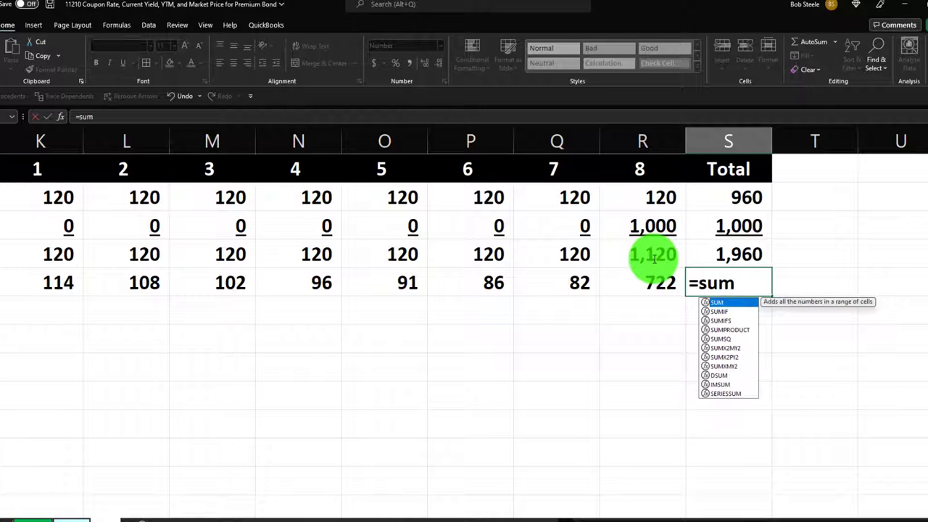
{"action": "type", "text": "("}
{"action": "key", "text": "Left"}
{"action": "key", "text": "shift+Left"}
{"action": "key", "text": "shift+Left"}
{"action": "key", "text": "shift+Left"}
{"action": "key", "text": "shift+Left"}
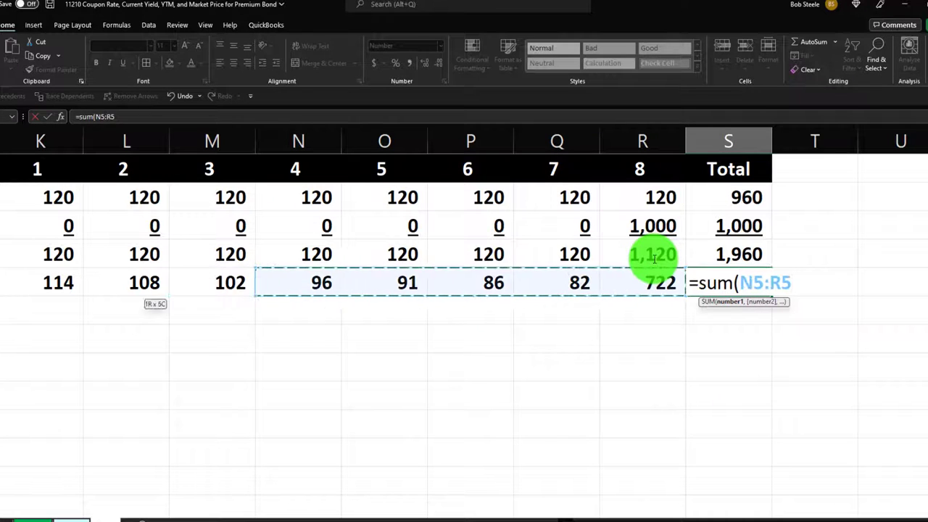
{"action": "key", "text": "shift+Left"}
{"action": "key", "text": "shift+Left"}
{"action": "key", "text": "shift+Left"}
{"action": "key", "text": "shift+Left"}
{"action": "key", "text": "shift+Left"}
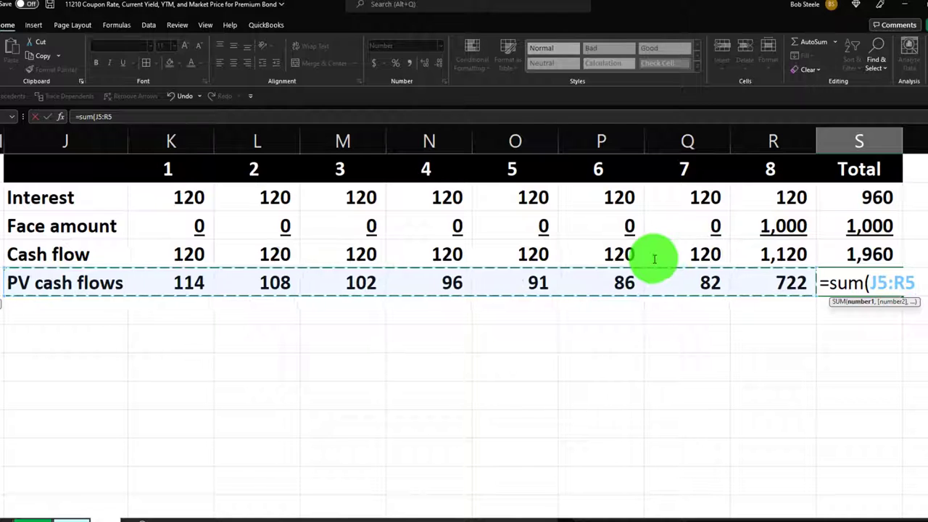
{"action": "key", "text": "shift+Right"}
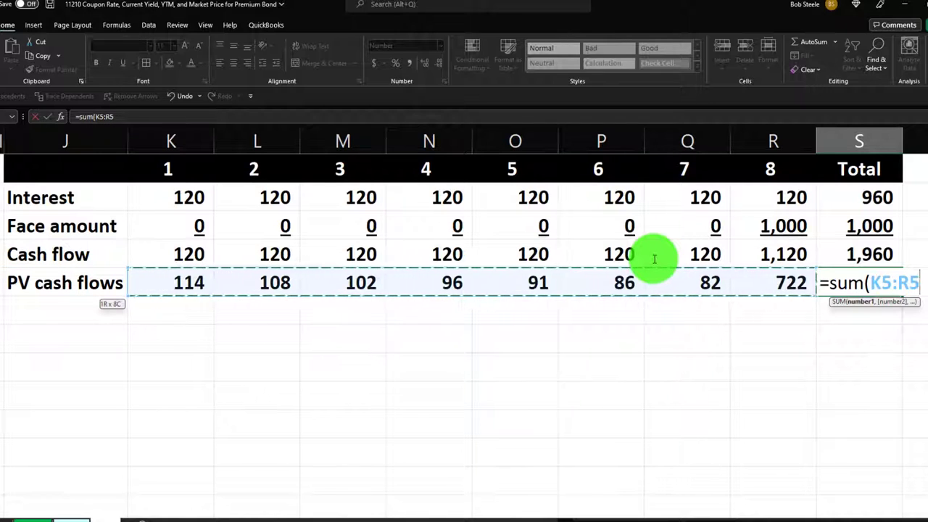
{"action": "key", "text": "Return"}
Narrow columns K through S to one equal width so the whole cash flow table fits more compactly
{"action": "key", "text": "Left"}
{"action": "key", "text": "Left"}
{"action": "key", "text": "Left"}
{"action": "key", "text": "Left"}
{"action": "key", "text": "Left"}
{"action": "key", "text": "Left"}
{"action": "key", "text": "Left"}
{"action": "key", "text": "Left"}
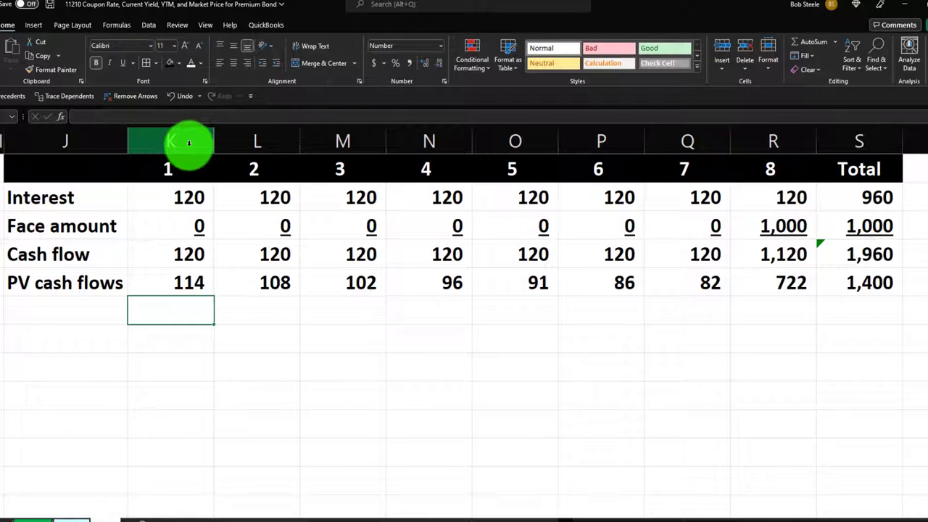
{"action": "mouse_move", "coordinate": [188, 143]}
{"action": "left_mouse_down"}
{"action": "mouse_move", "coordinate": [820, 141]}
{"action": "mouse_move", "coordinate": [723, 143]}
{"action": "left_mouse_up"}
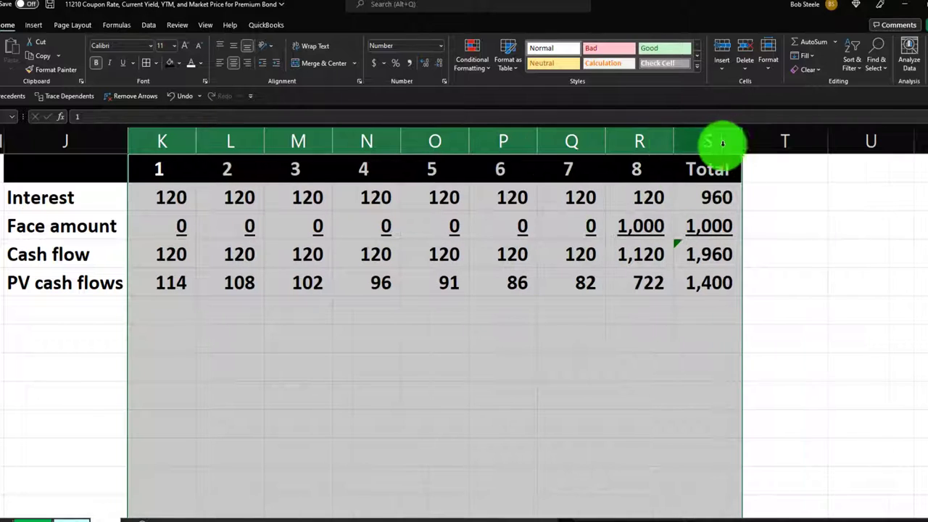
Label J7 "Bond price" by linking it to G12
{"action": "left_click", "coordinate": [55, 332]}
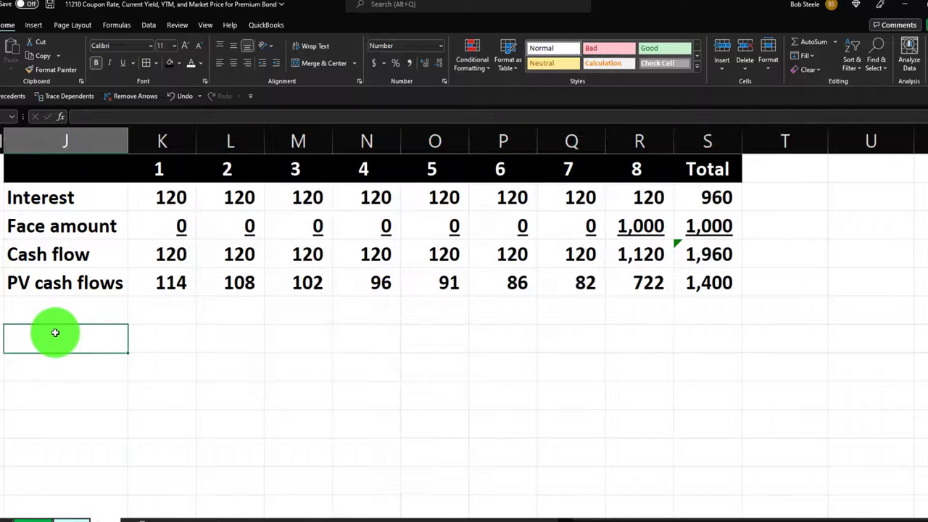
{"action": "type", "text": "="}
{"action": "key", "text": "Left"}
{"action": "key", "text": "Left"}
{"action": "key", "text": "Left"}
{"action": "key", "text": "Left"}
{"action": "key", "text": "Left"}
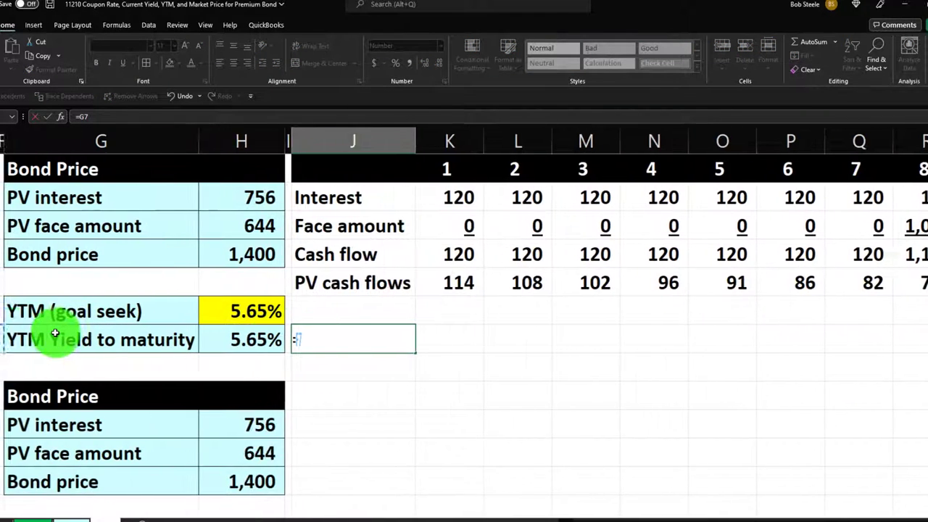
{"action": "key", "text": "Right"}
{"action": "key", "text": "Down"}
{"action": "key", "text": "Down"}
{"action": "key", "text": "Down"}
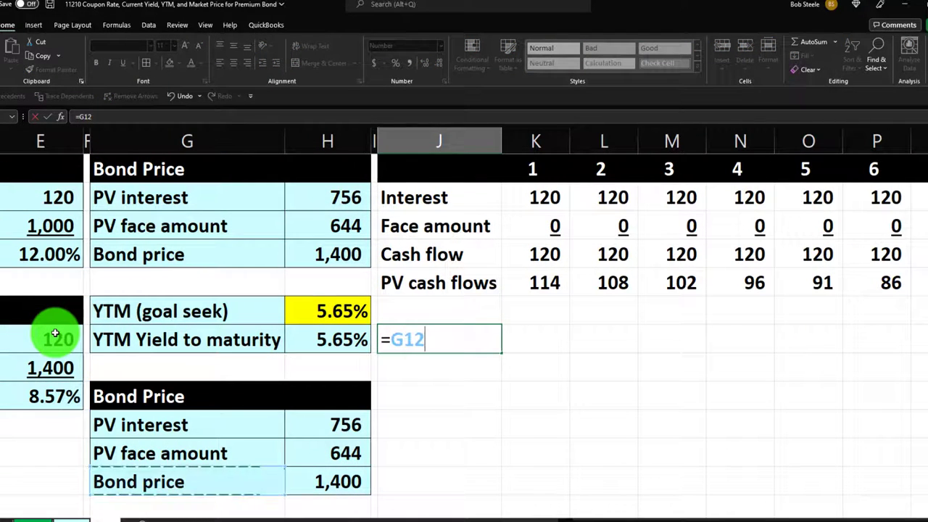
{"action": "key", "text": "Down"}
{"action": "key", "text": "Tab"}
Calculate the bond price in K7 with =SUM(K5:R5) and compare it with the bond price in H12
{"action": "type", "text": "=sum("}
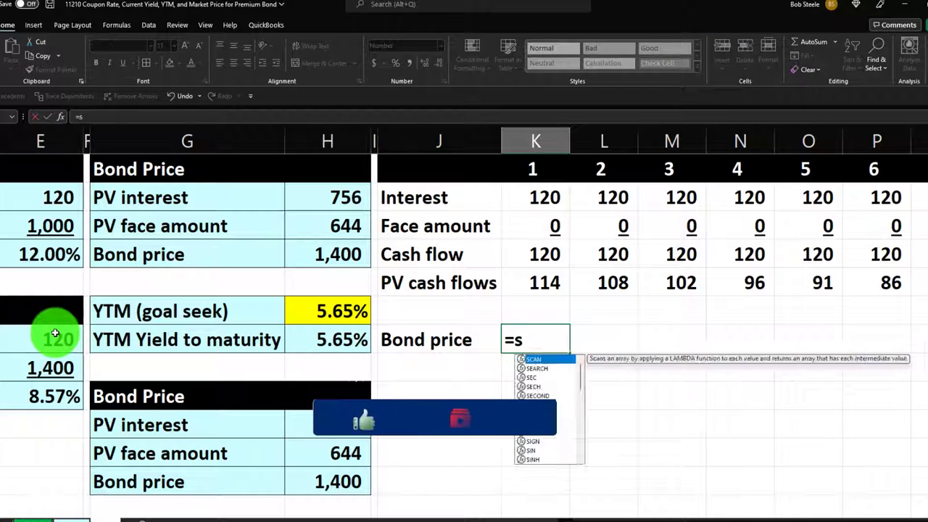
{"action": "key", "text": "Up"}
{"action": "key", "text": "Up"}
{"action": "key", "text": "Up"}
{"action": "key", "text": "shift+Right"}
{"action": "key", "text": "shift+Right"}
{"action": "key", "text": "shift+Right"}
{"action": "key", "text": "shift+Right"}
{"action": "key", "text": "shift+Right"}
{"action": "key", "text": "shift+Right"}
{"action": "key", "text": "shift+Right"}
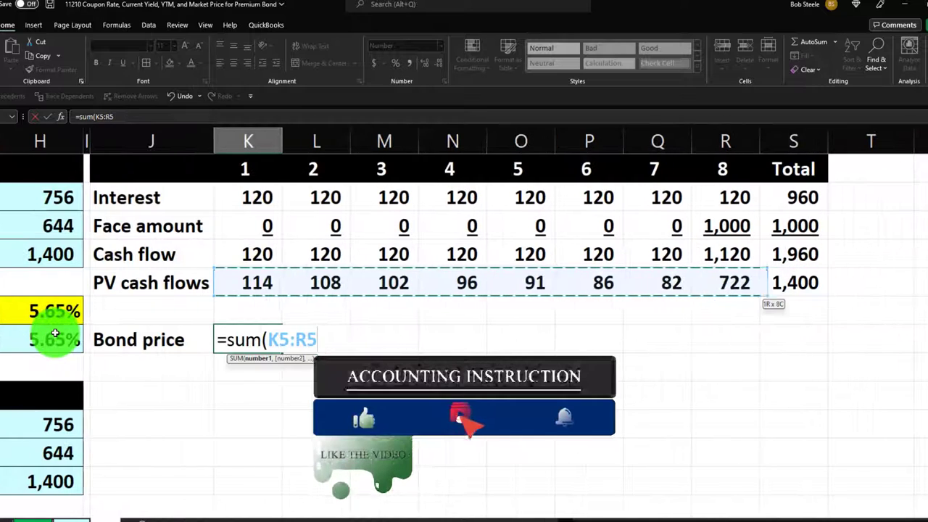
{"action": "key", "text": "Return"}
{"action": "scroll", "coordinate": [55, 332], "scroll_direction": "left", "scroll_amount": 3}
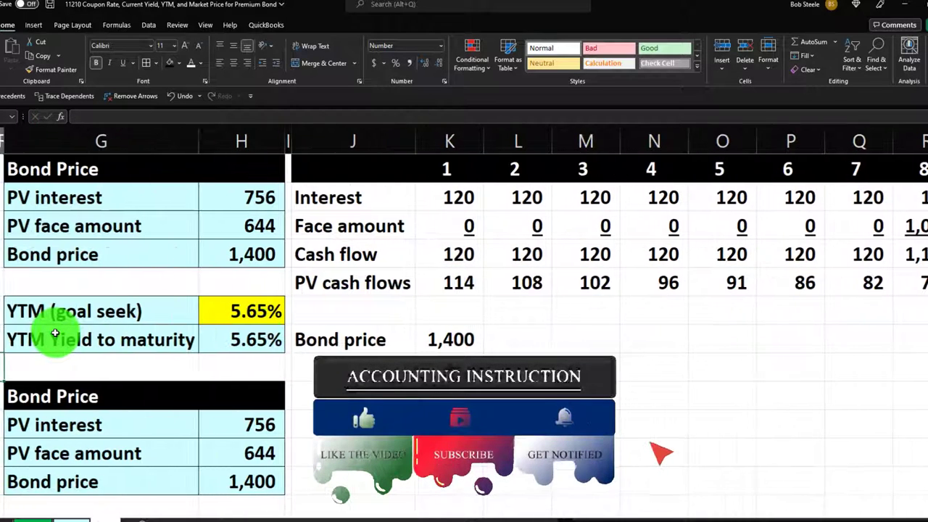
{"action": "left_click", "coordinate": [226, 485]}
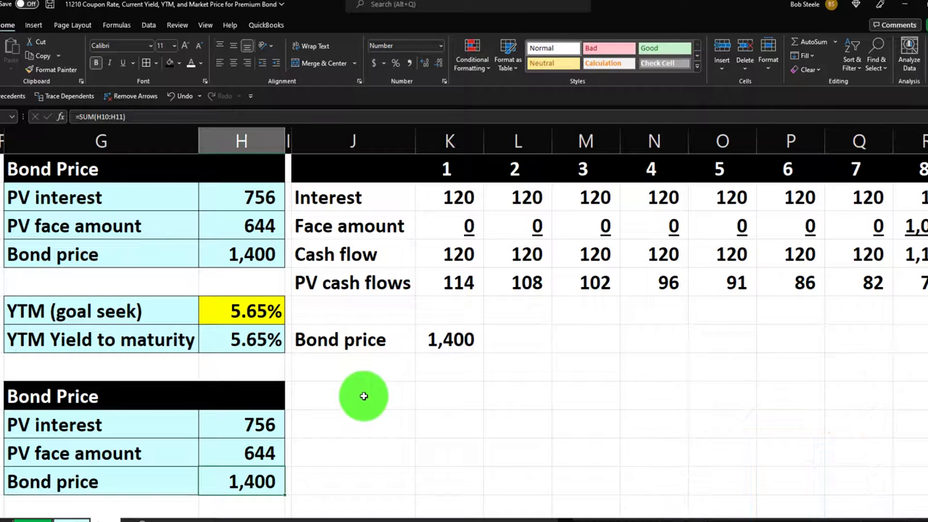
Format the cash flow table J2:S5 with the recently used light blue fill and cell borders
{"action": "left_click_drag", "start_coordinate": [352, 197], "coordinate": [555, 280]}
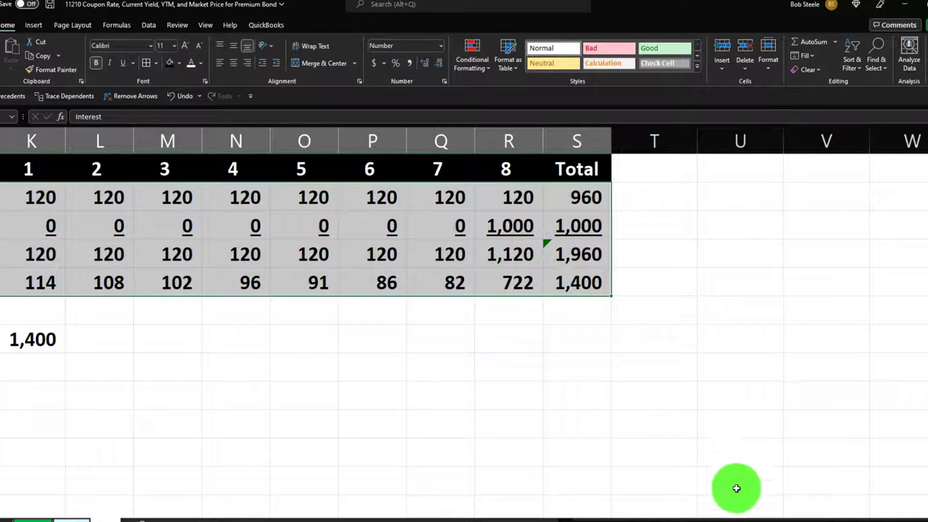
{"action": "scroll", "coordinate": [752, 509], "scroll_direction": "left", "scroll_amount": 2}
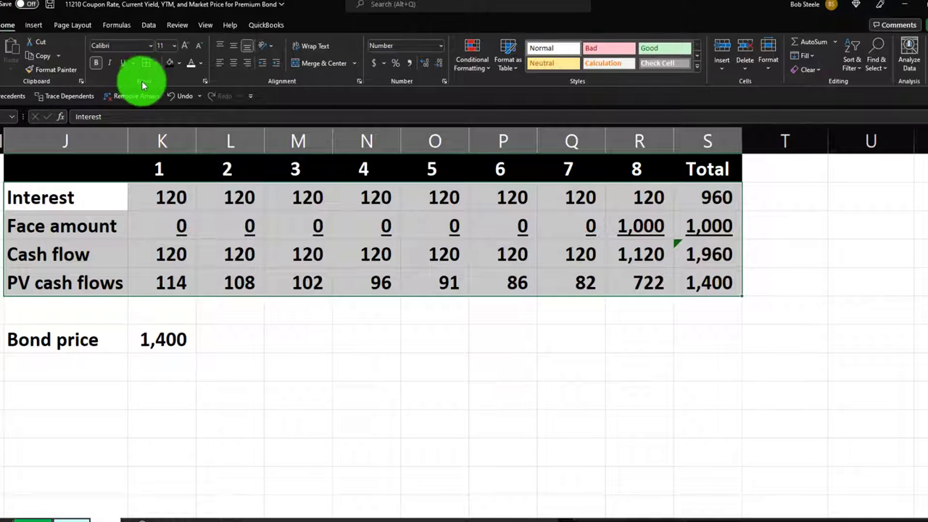
{"action": "left_click", "coordinate": [179, 63]}
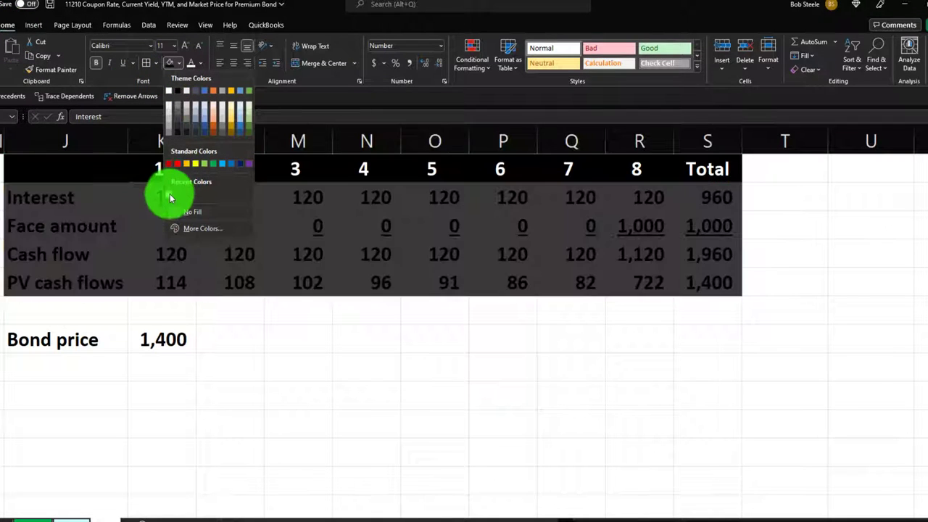
{"action": "left_click", "coordinate": [167, 195]}
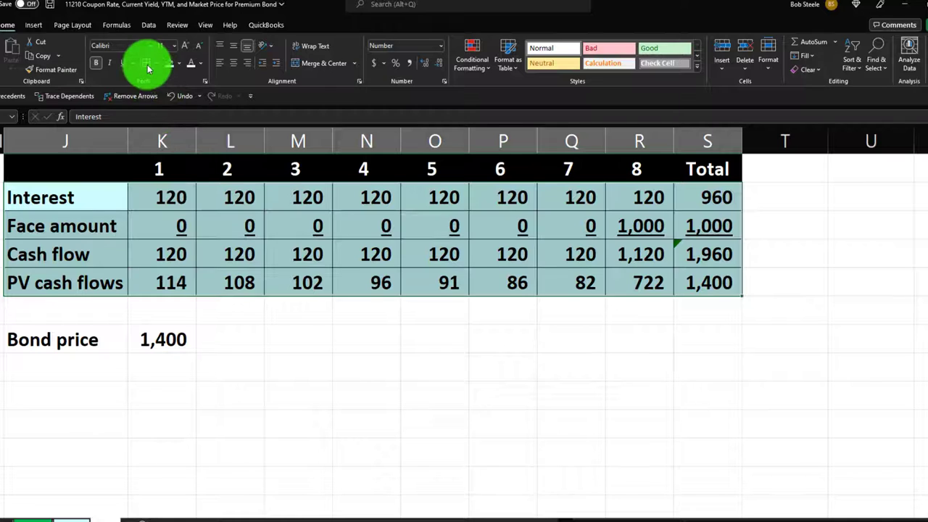
Apply the same light blue fill and borders to the bond price row J7:K7
{"action": "left_click", "coordinate": [93, 338]}
{"action": "left_click", "coordinate": [132, 337]}
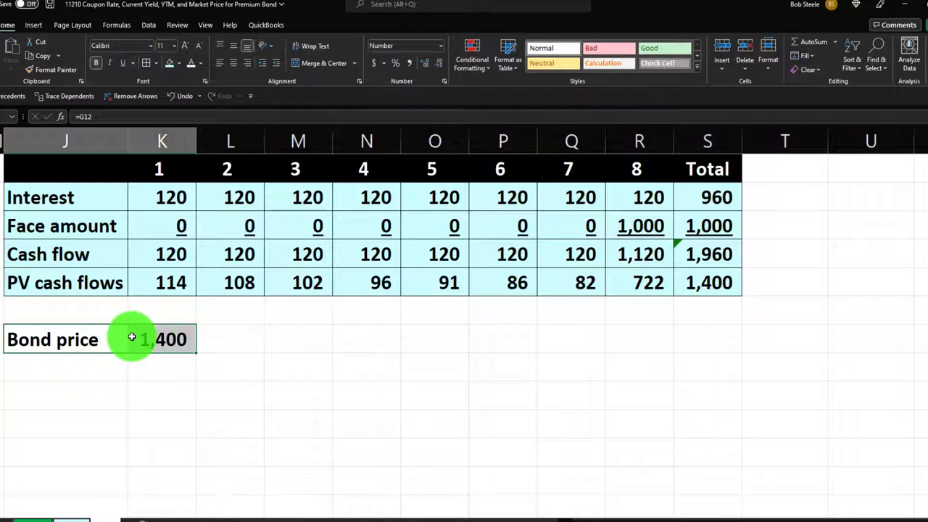
{"action": "left_click", "coordinate": [169, 63]}
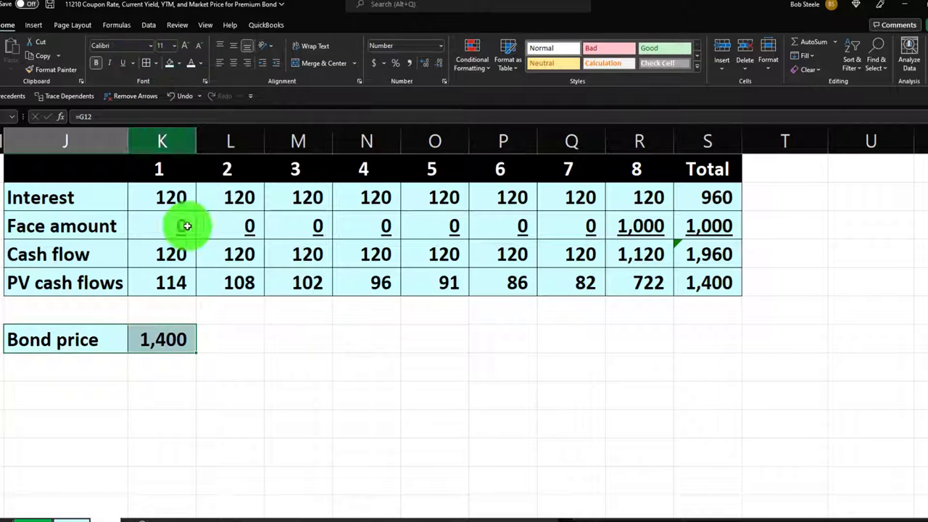
{"action": "left_click", "coordinate": [175, 371]}
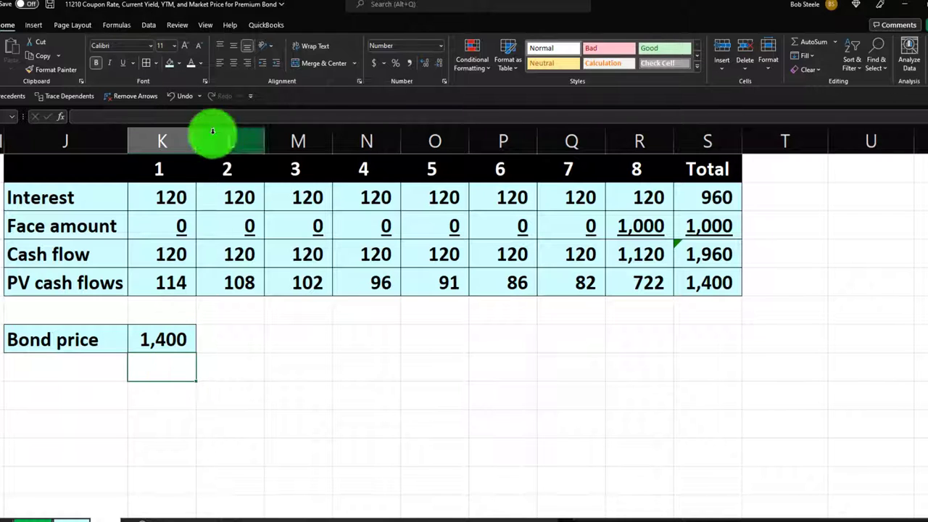
Run a spelling check on the worksheet and close its completion message
{"action": "left_click", "coordinate": [177, 24]}
{"action": "left_click", "coordinate": [21, 53]}
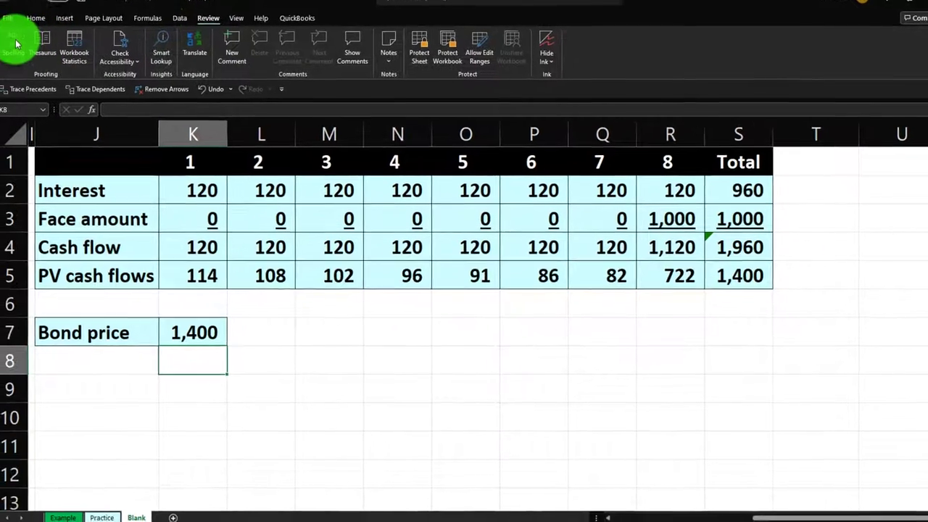
{"action": "left_click", "coordinate": [490, 298]}
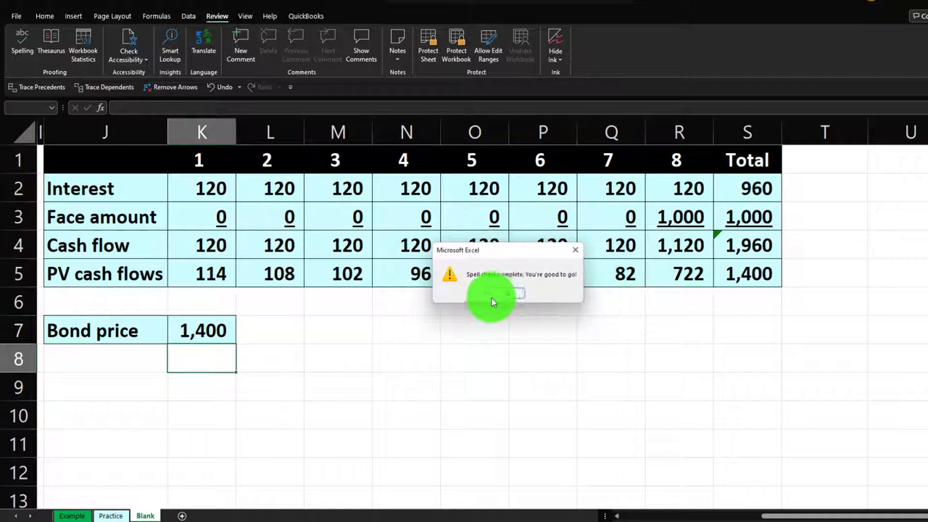
{"action": "left_click", "coordinate": [499, 296]}
Widen column A slightly so the "Annual interest payment" label fits completely
{"action": "left_click_drag", "start_coordinate": [808, 515], "coordinate": [622, 512]}
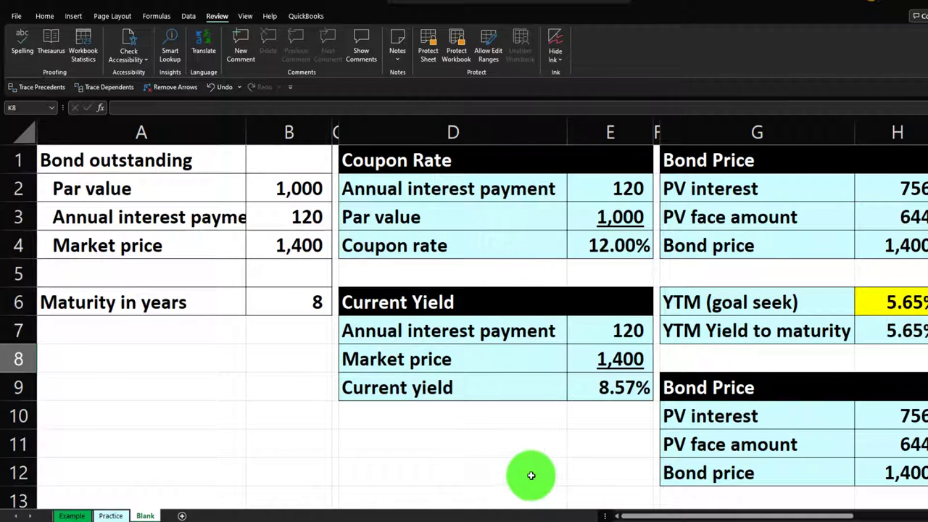
{"action": "left_click", "coordinate": [485, 456]}
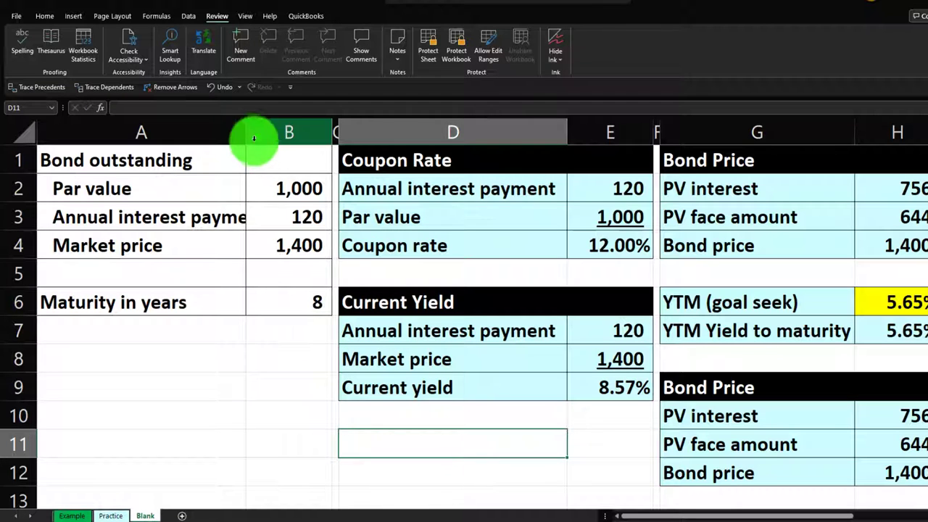
{"action": "mouse_move", "coordinate": [247, 136]}
{"action": "left_mouse_down"}
{"action": "mouse_move", "coordinate": [266, 138]}
{"action": "mouse_move", "coordinate": [255, 136]}
{"action": "left_mouse_up"}
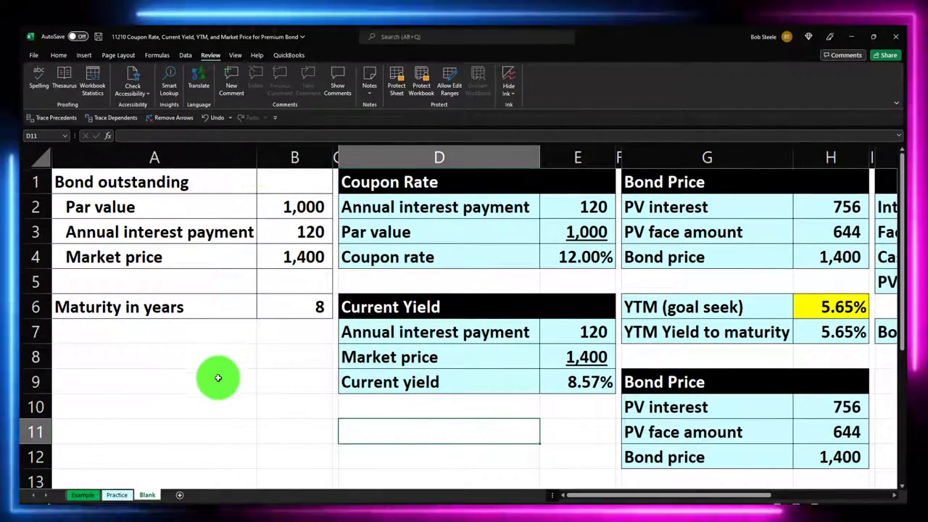